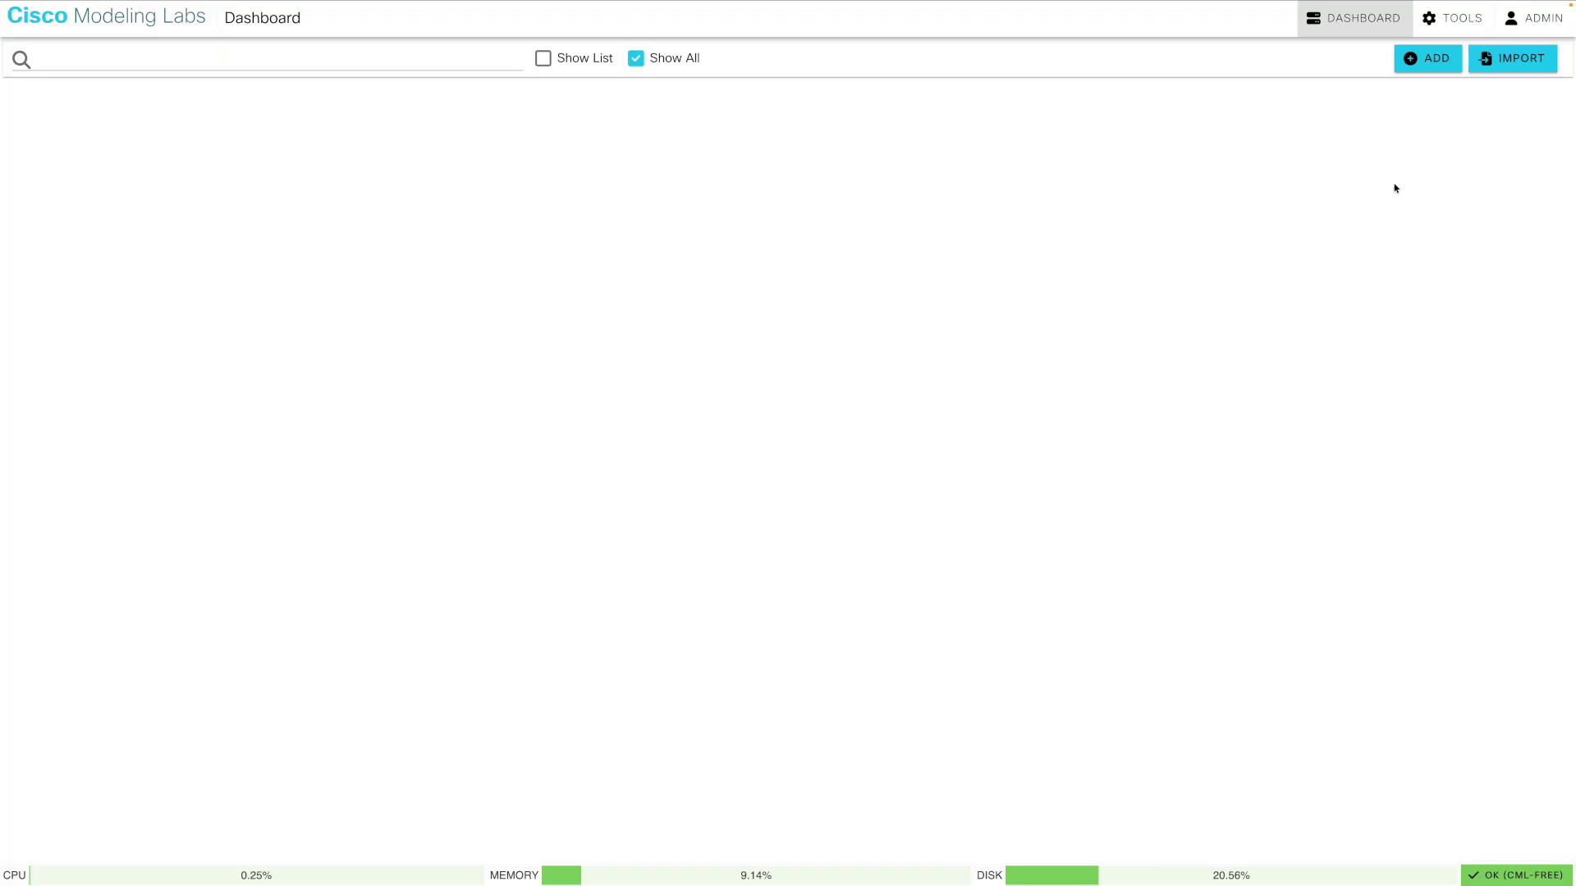
Create a new lab and rename it 'VLAN Lab'
left_click(1428, 59)
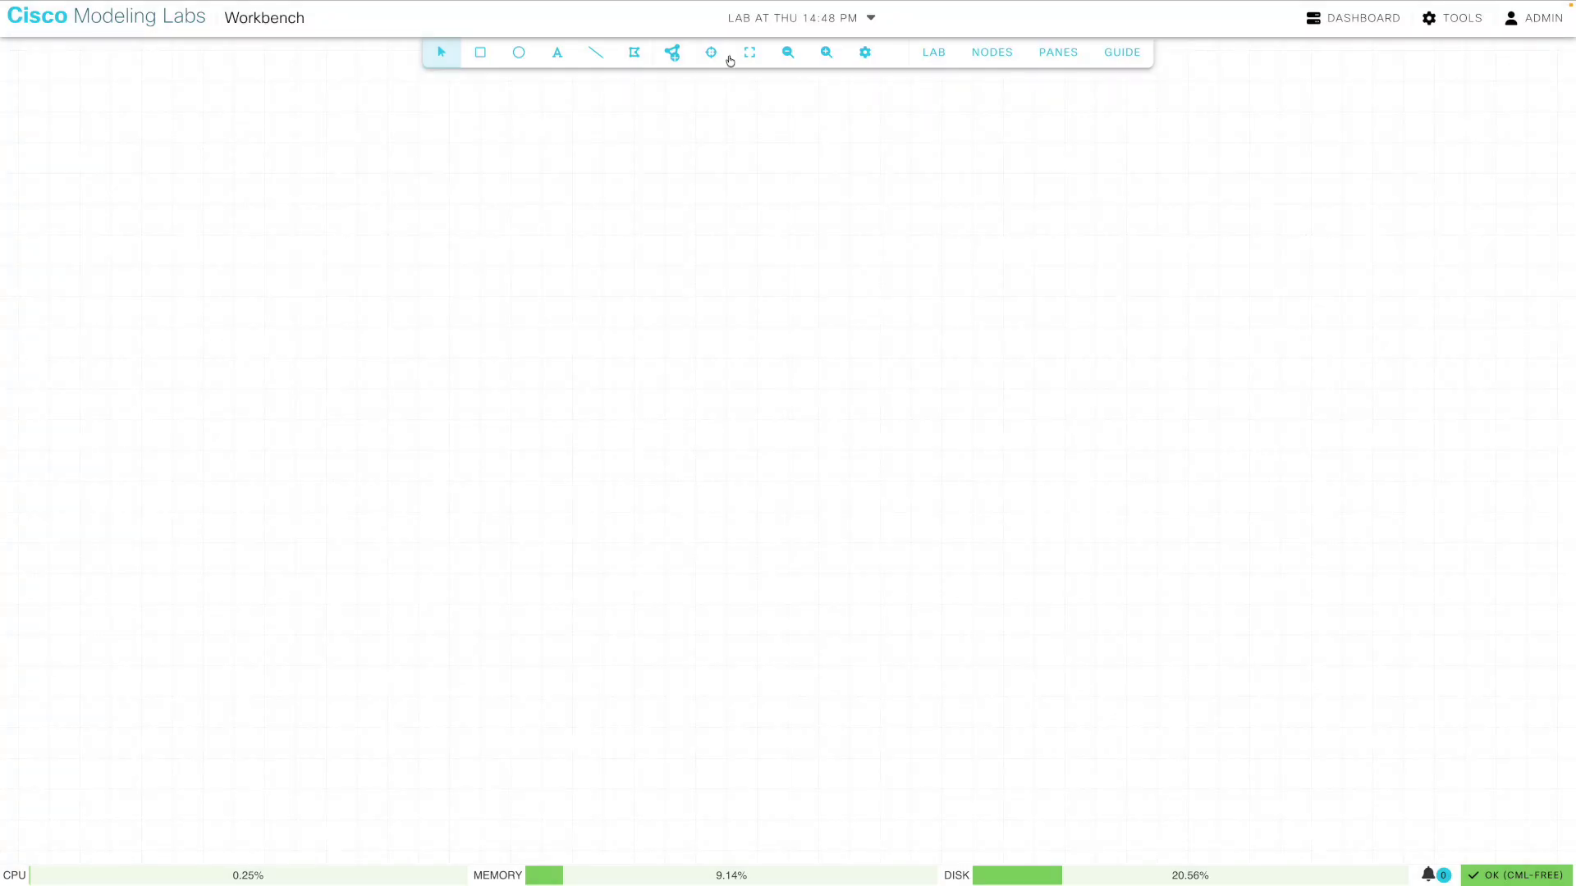
left_click(784, 19)
triple_click(807, 69)
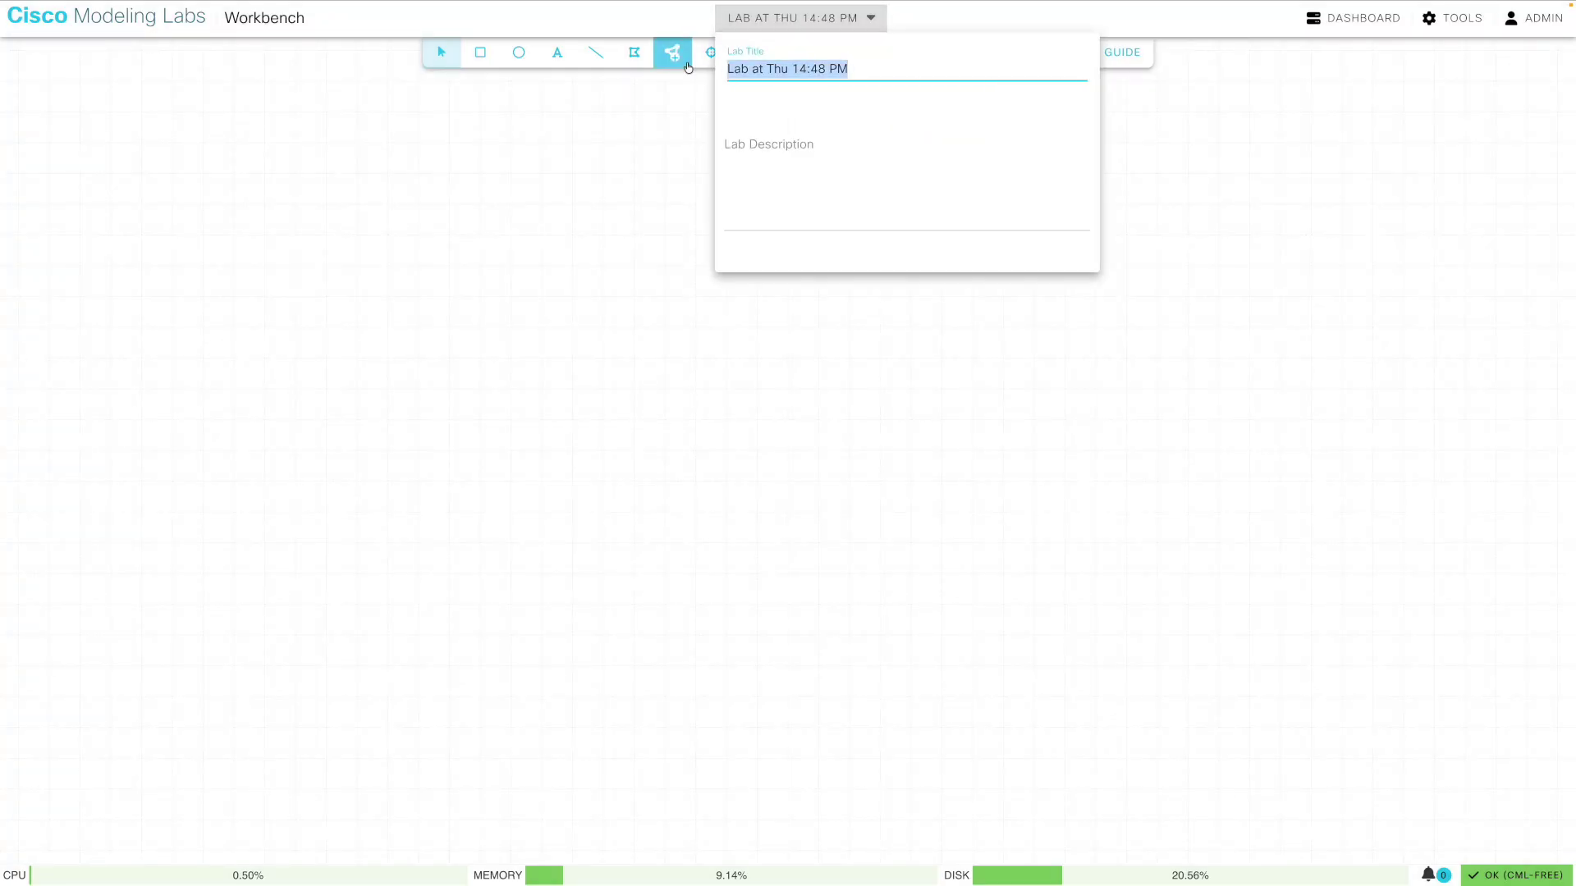
type("VLAN Lab")
left_click(1049, 97)
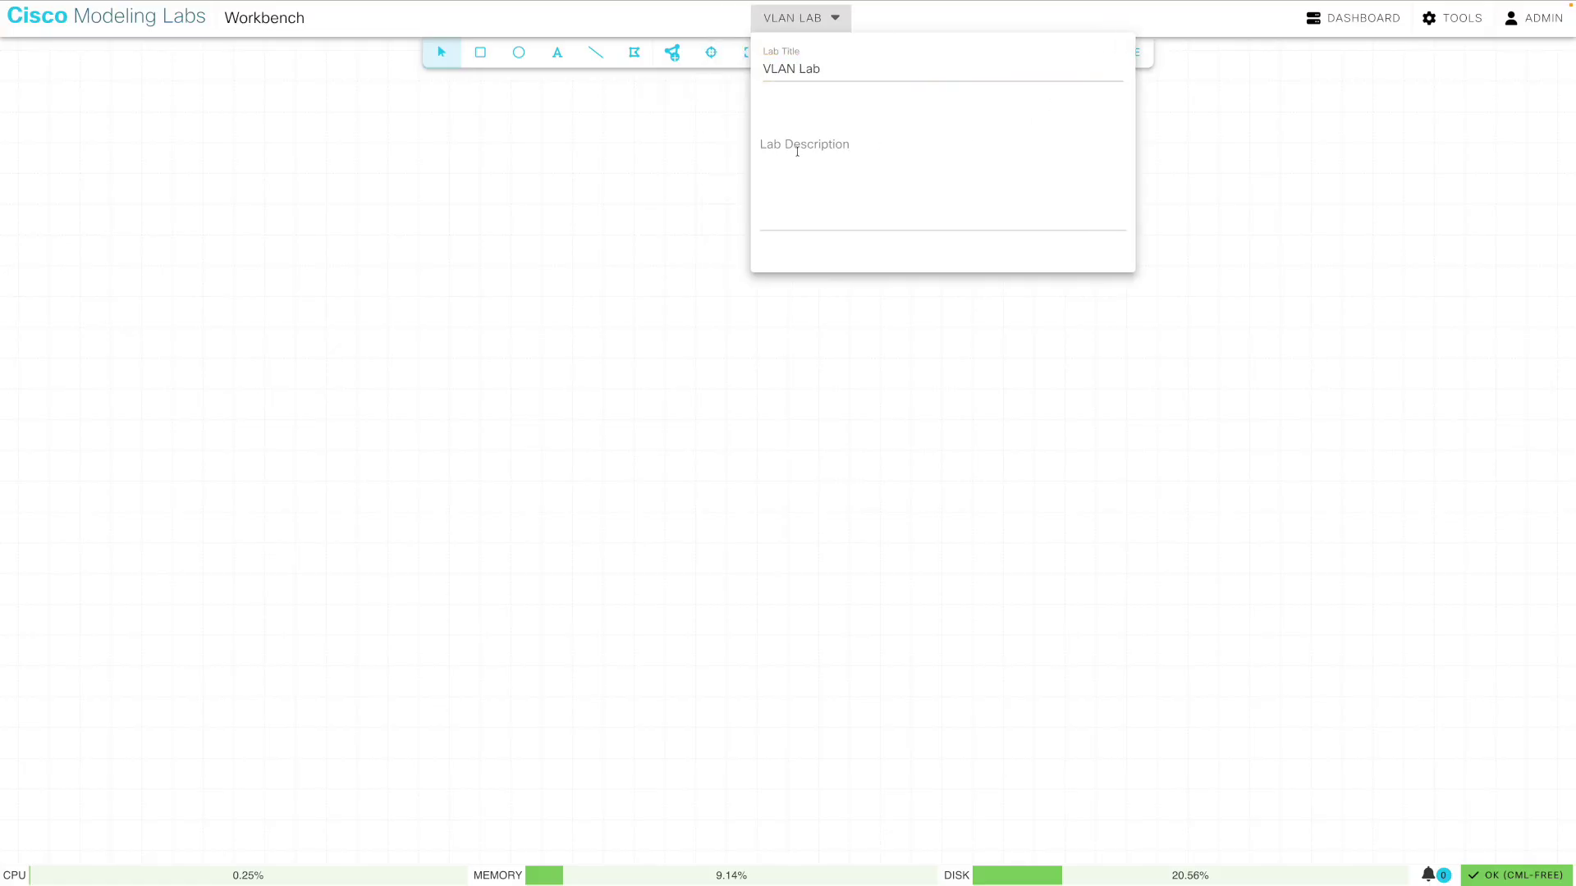
left_click(682, 138)
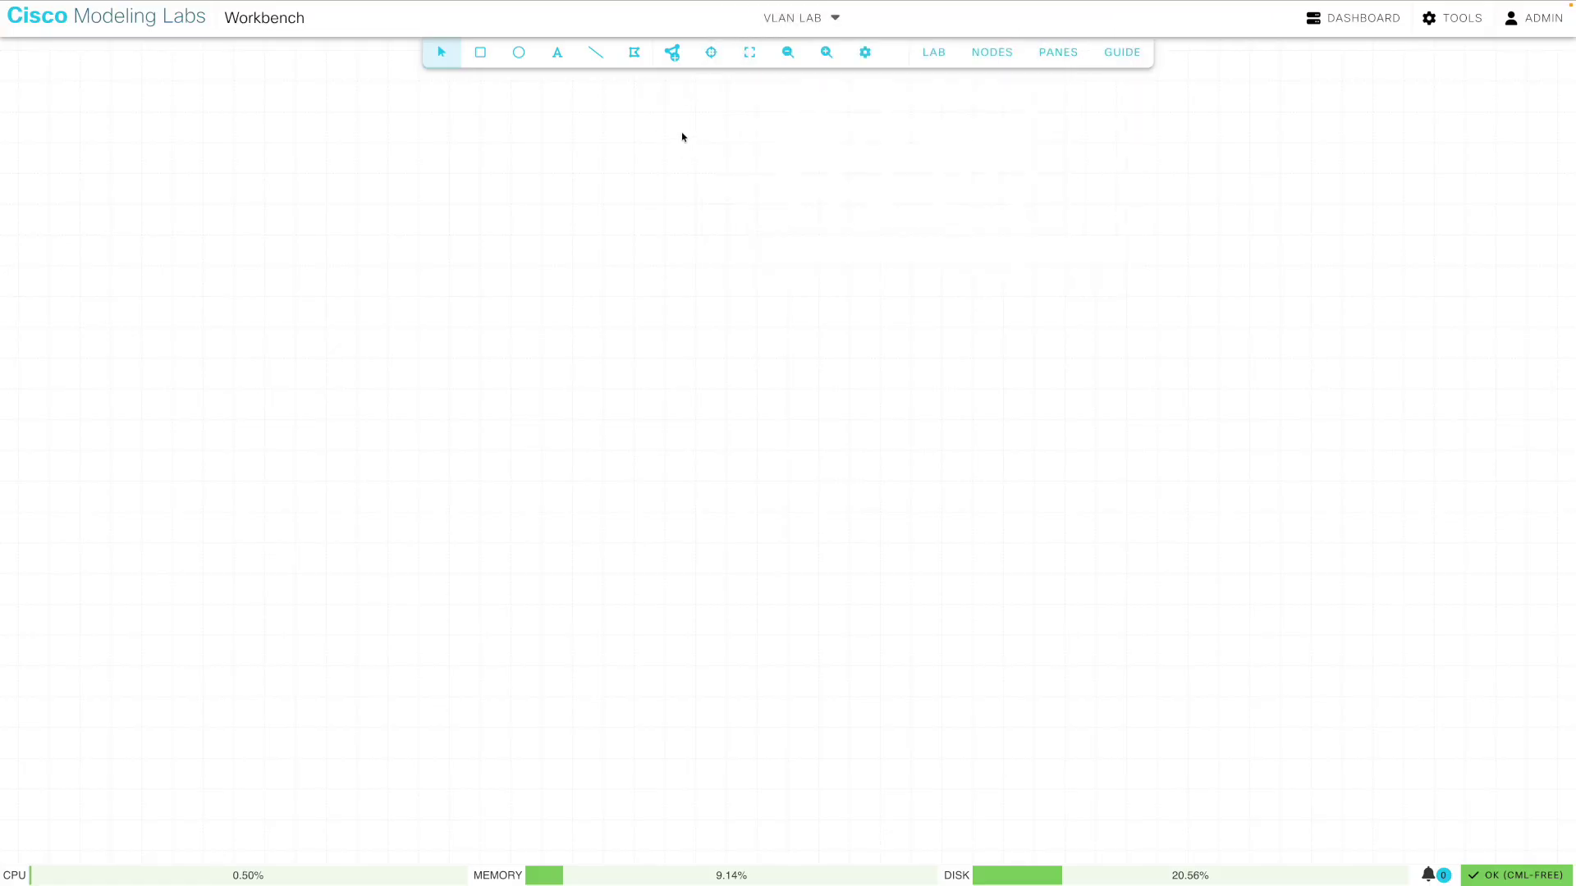
Add an IOL-L2 switch node to the canvas from the Add Nodes palette
left_click(672, 53)
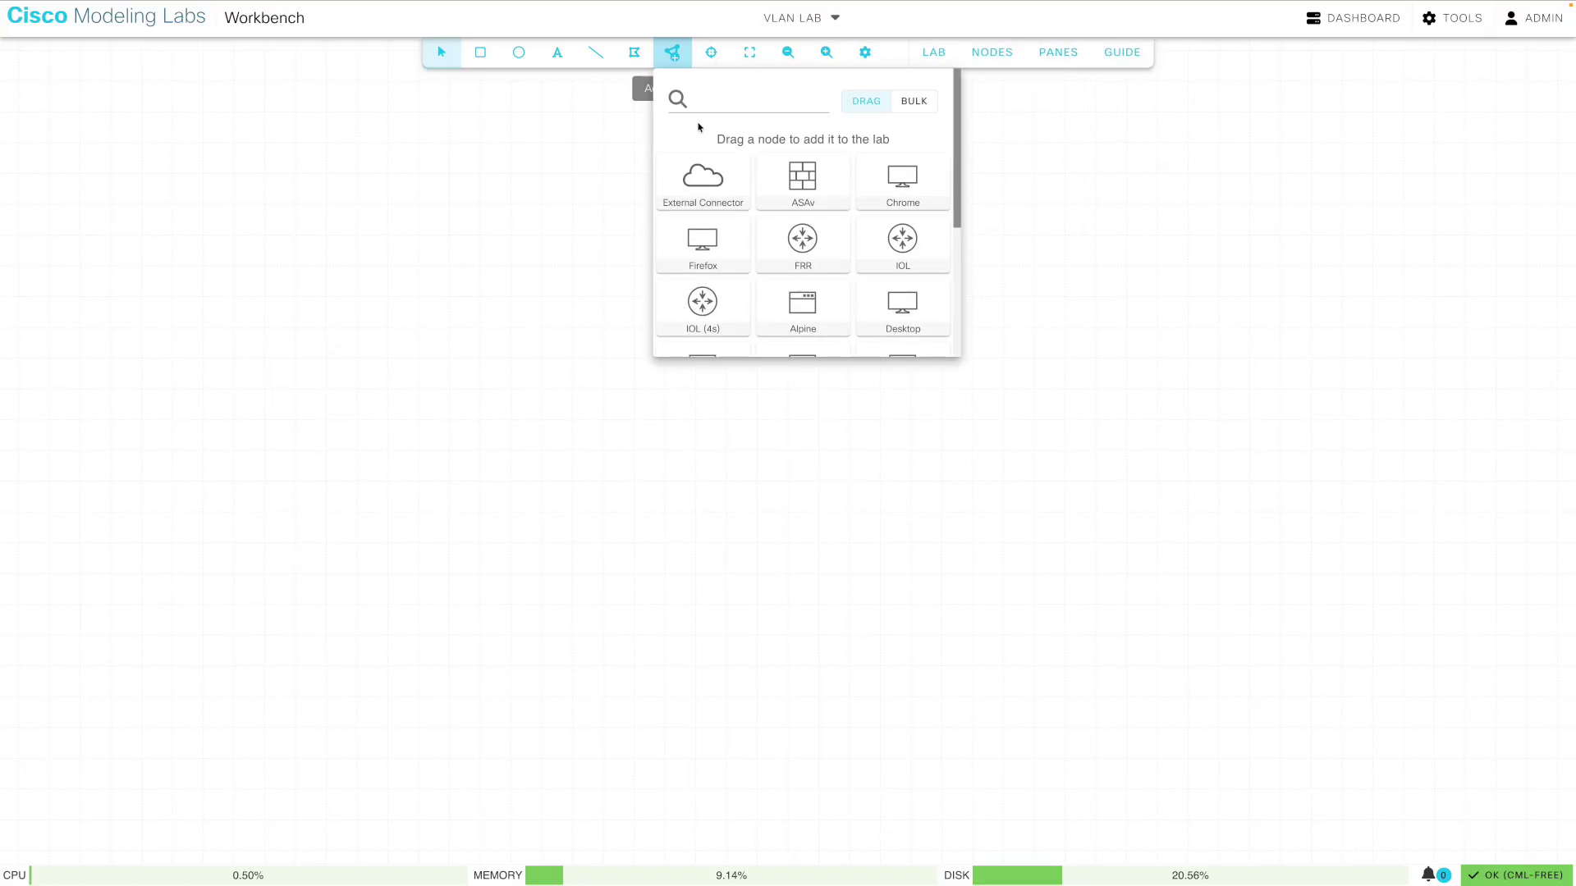
scroll(777, 211, "down", 5)
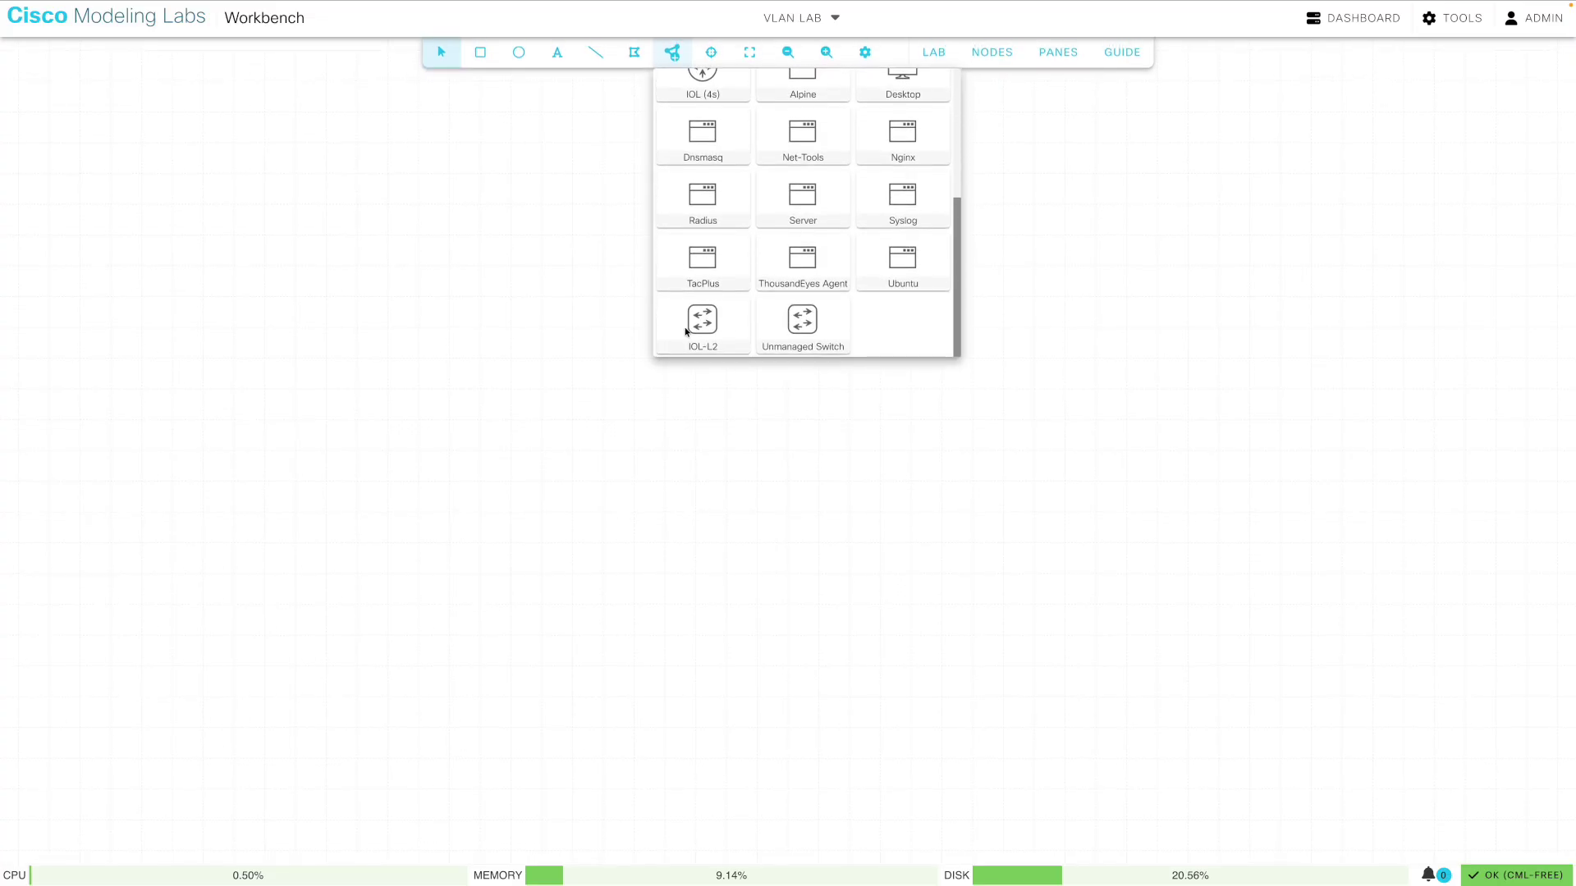
left_click_drag(703, 332, 722, 211)
Rename the iol-l2-0 node to SW1
left_click(599, 221)
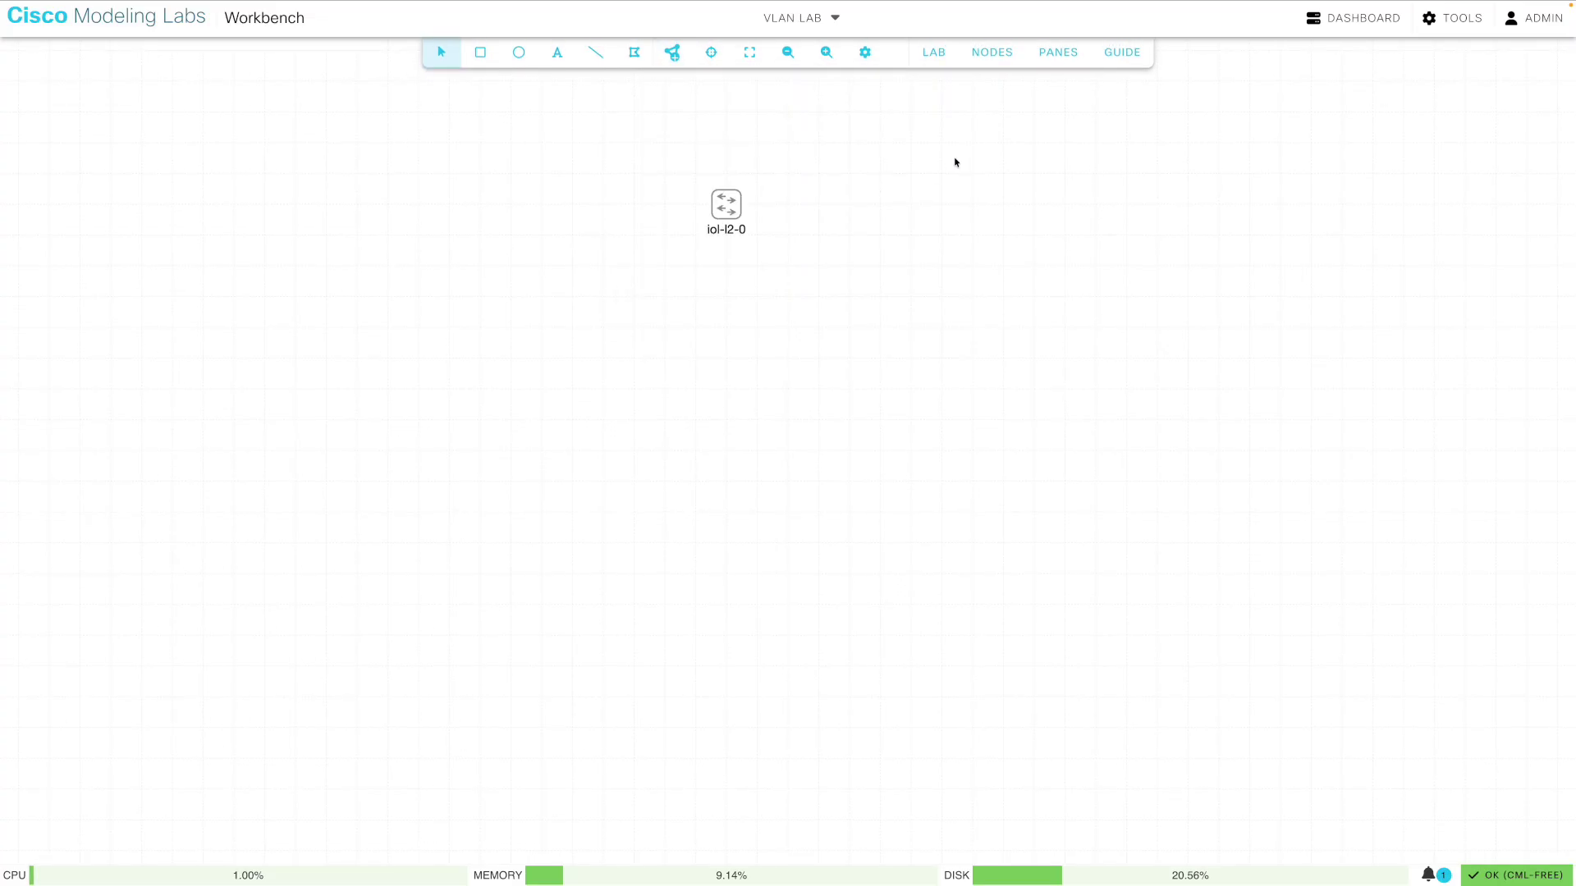
left_click(727, 204)
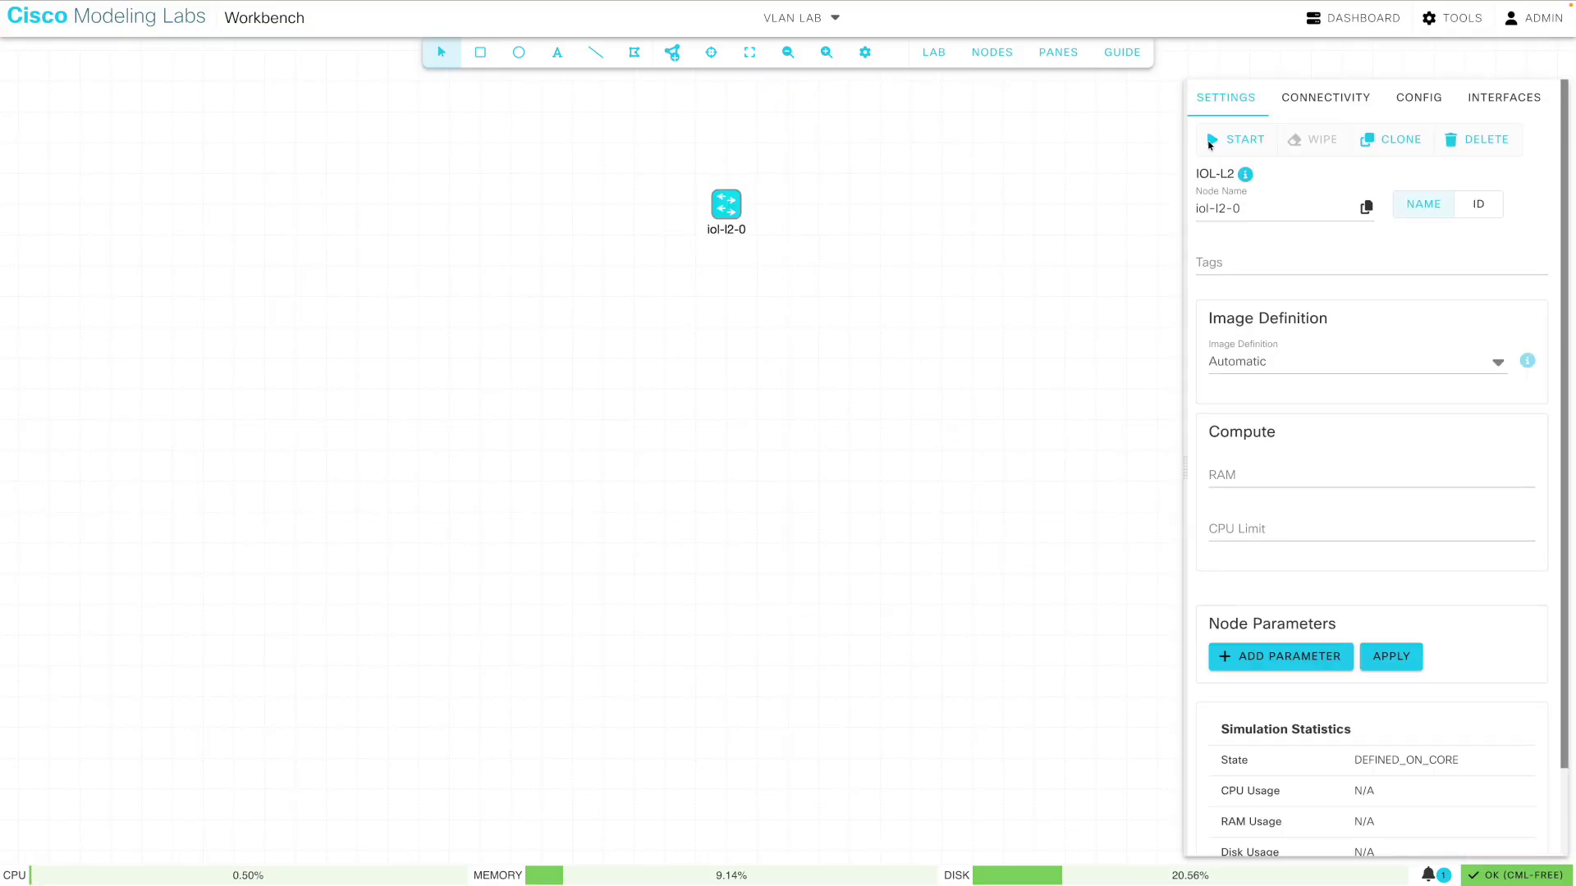
left_click_drag(1241, 208, 1150, 201)
type("SW1")
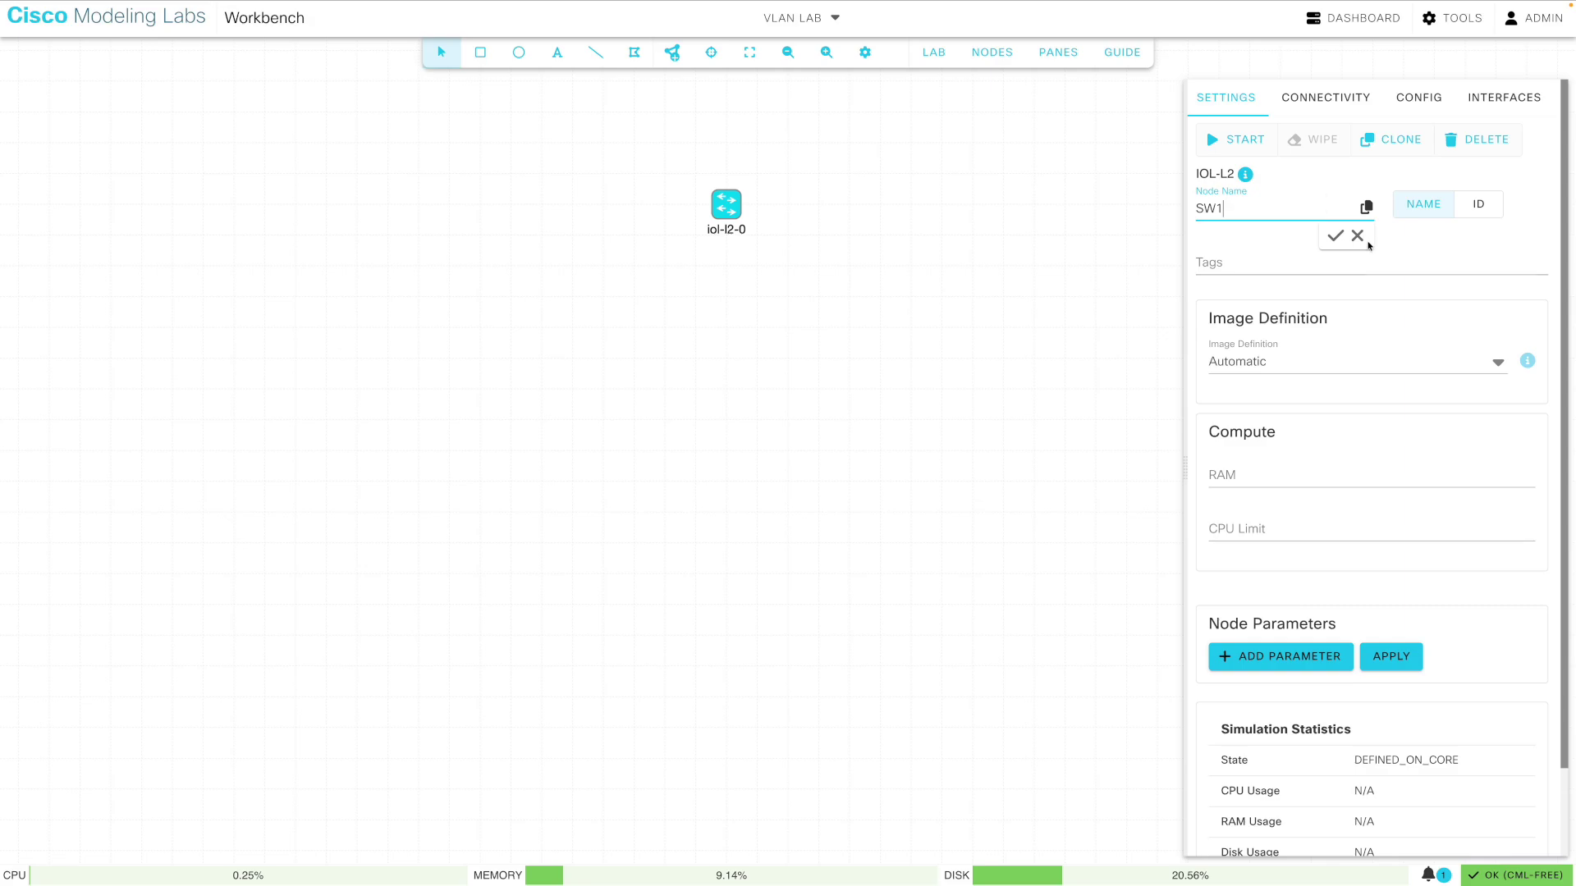
left_click(1335, 235)
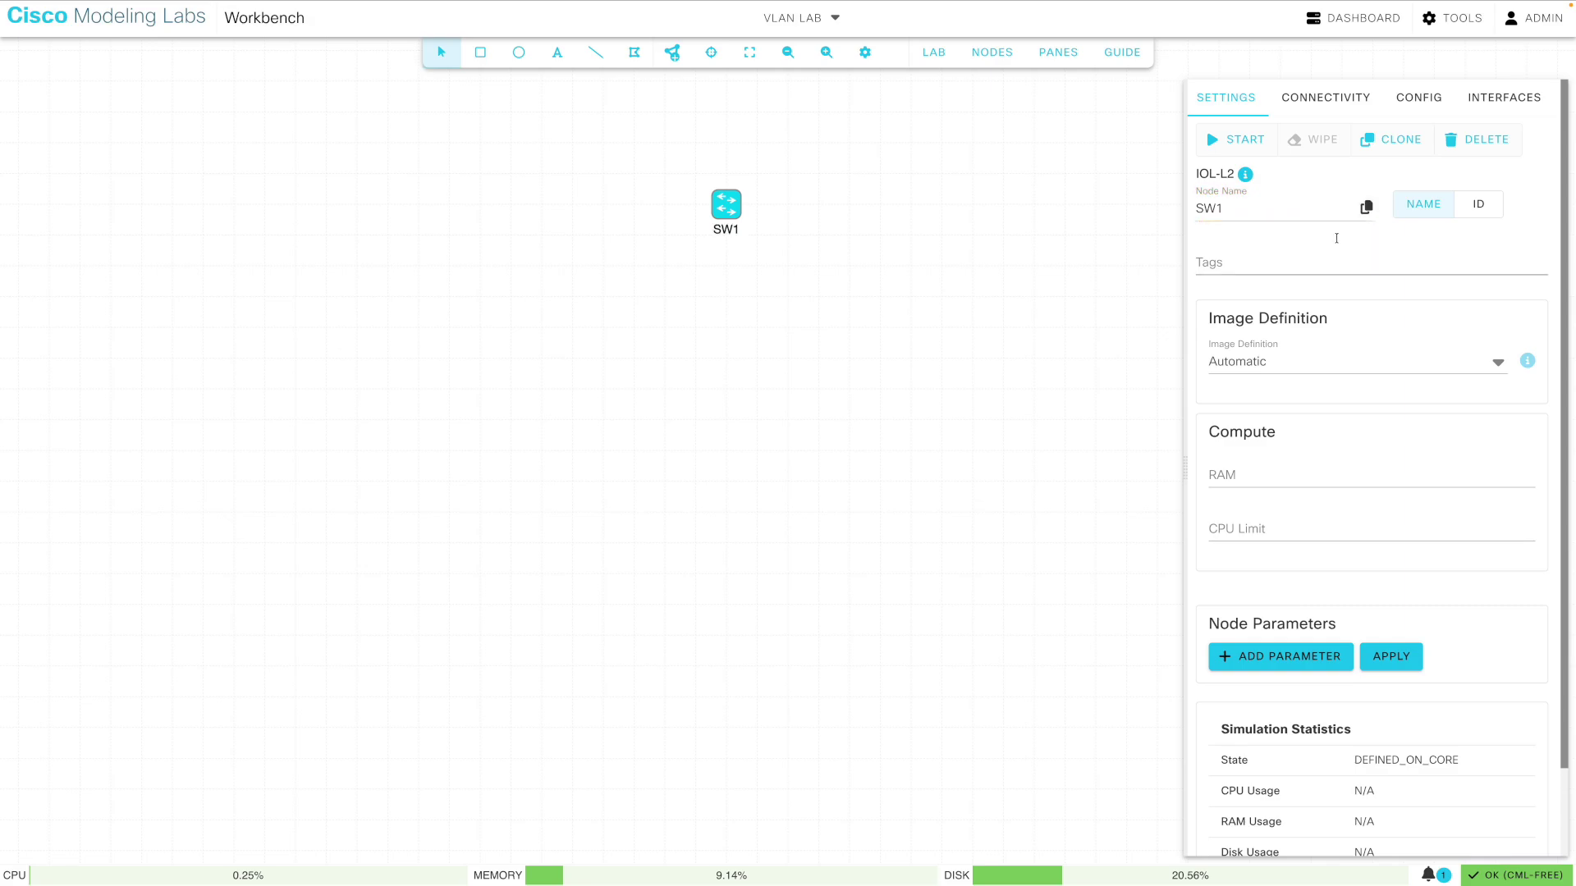
Start the lab from the LAB menu
left_click(933, 51)
left_click(976, 87)
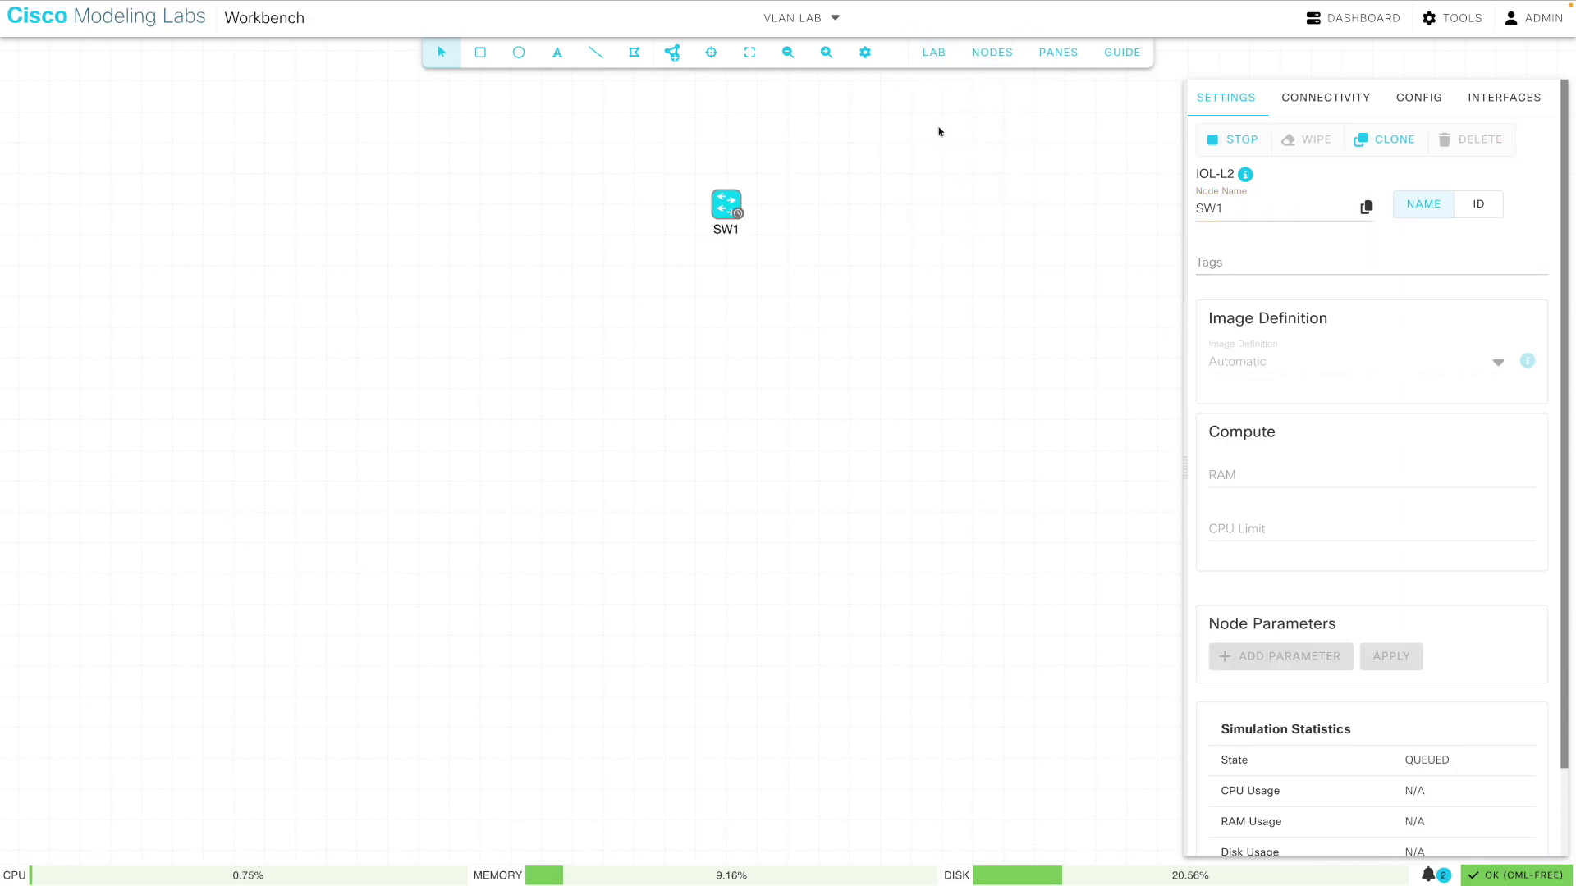
left_click(839, 239)
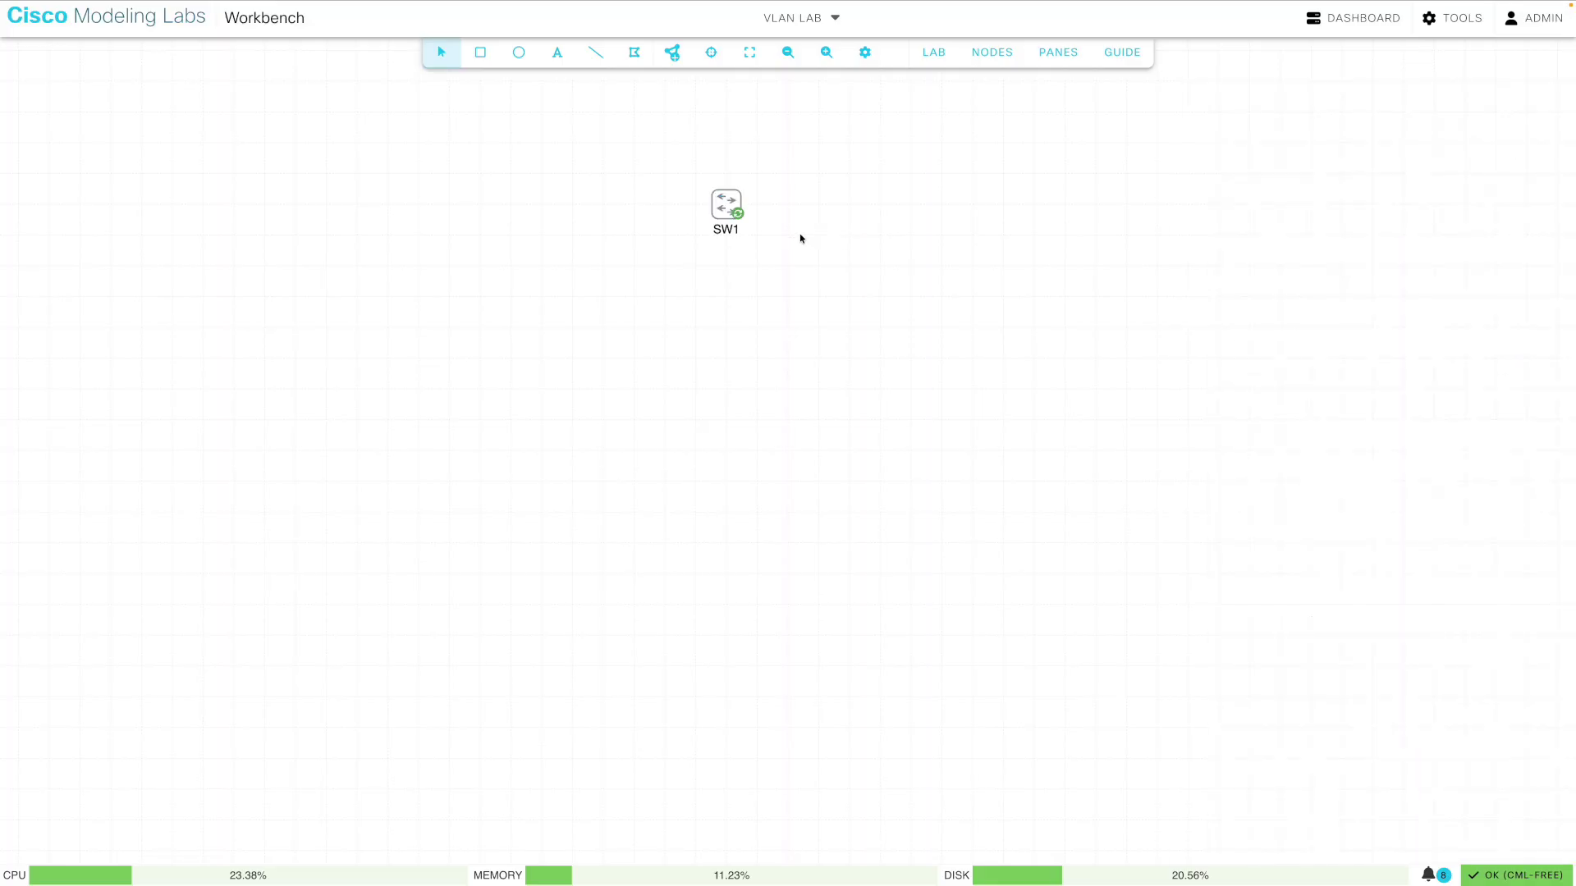
Open an enlarged SW1 console, connect, and wake it to the booted prompt
right_click(726, 203)
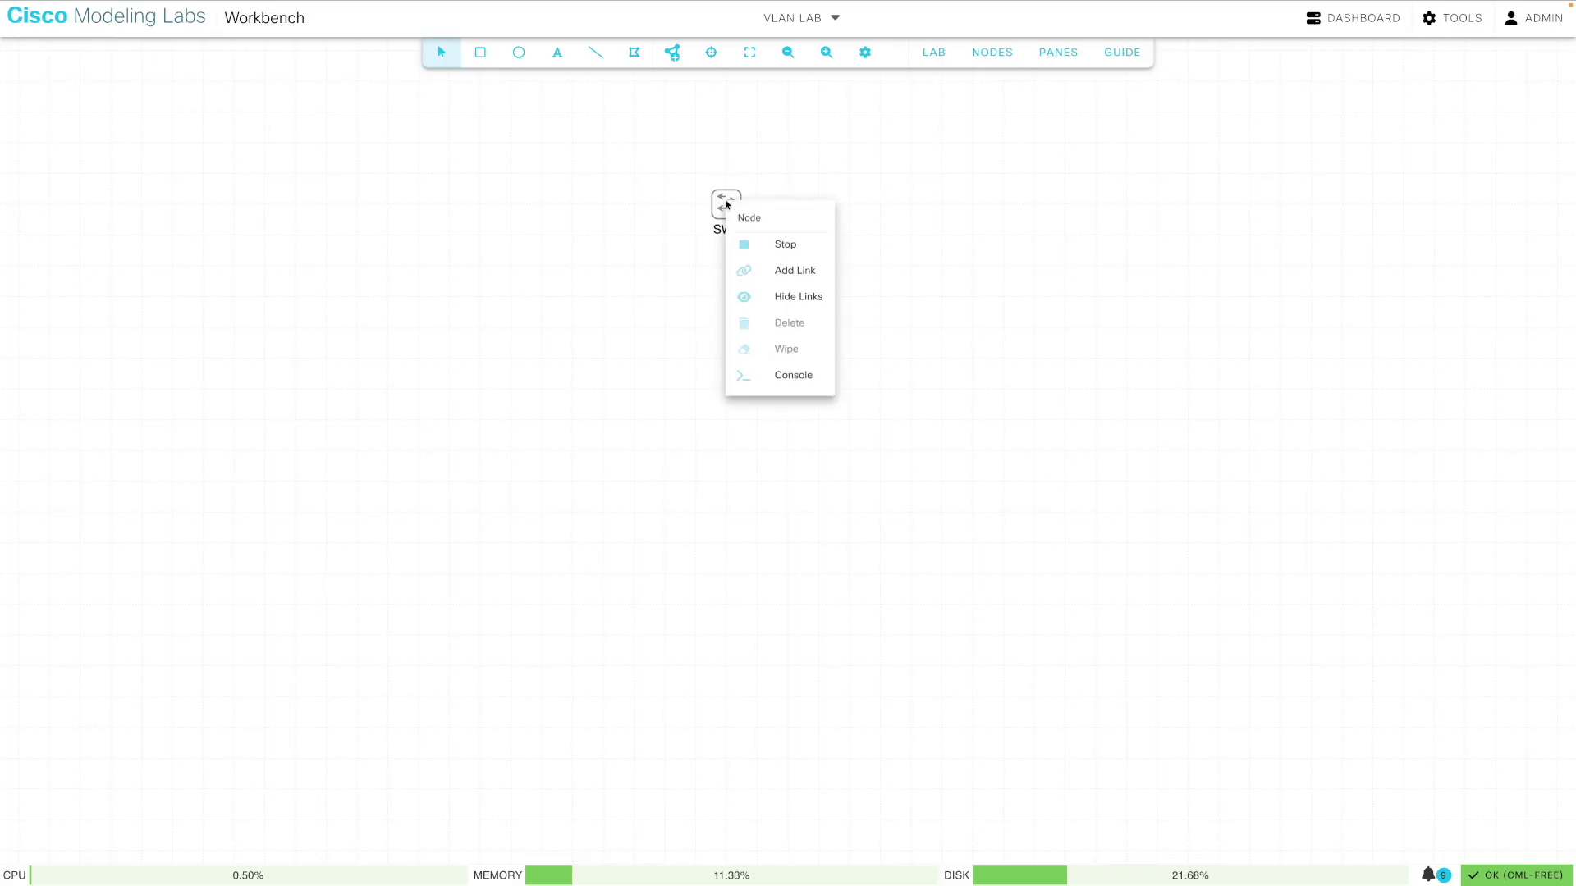
left_click(793, 376)
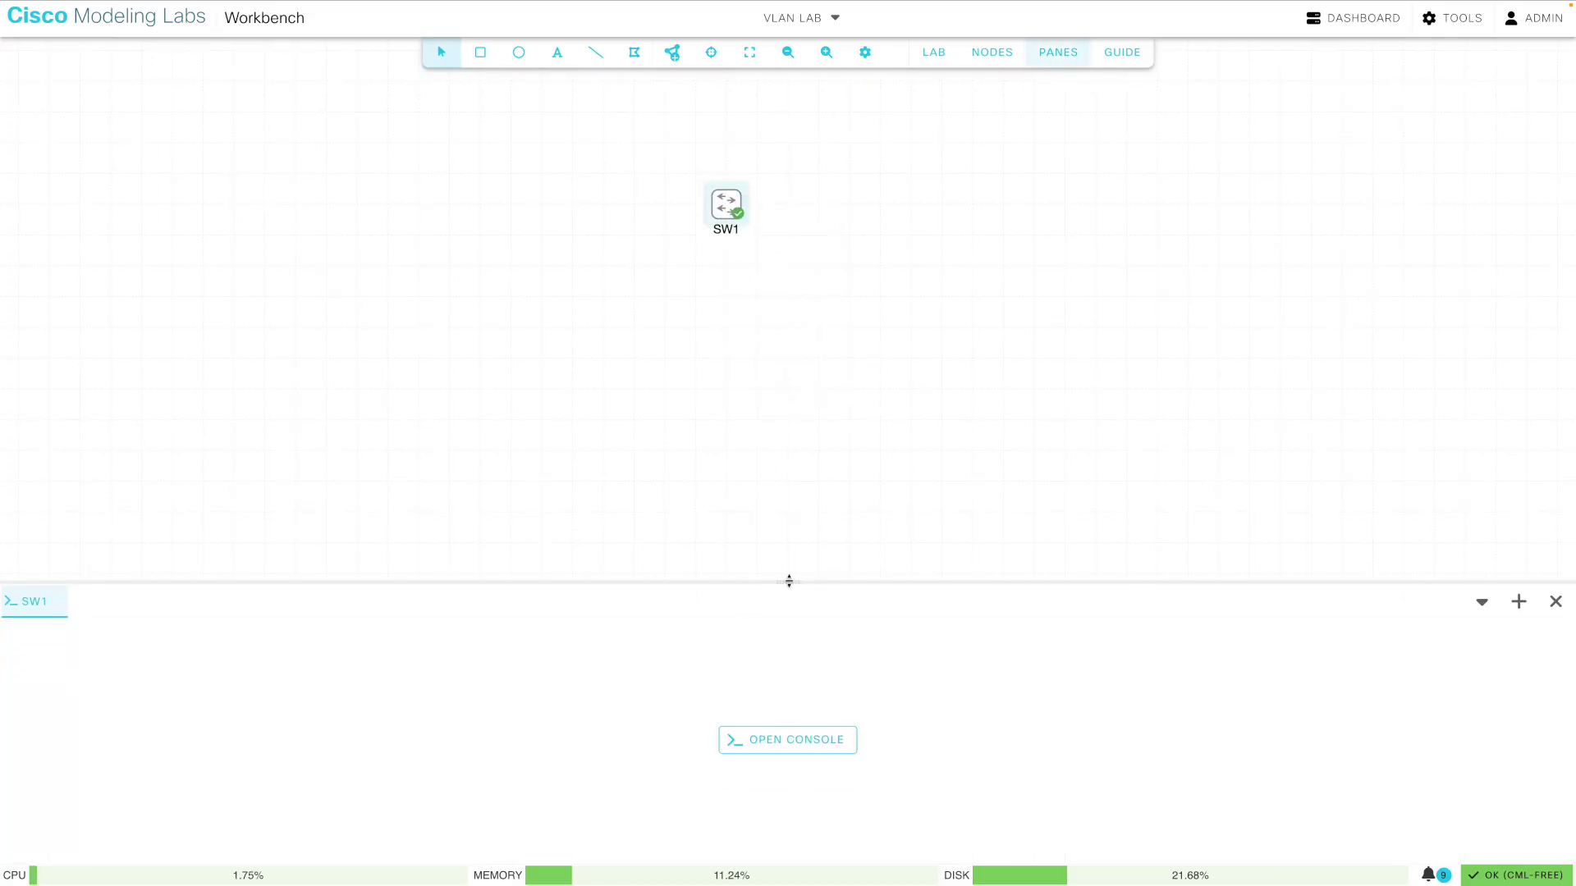
left_click_drag(788, 582, 787, 350)
left_click(793, 626)
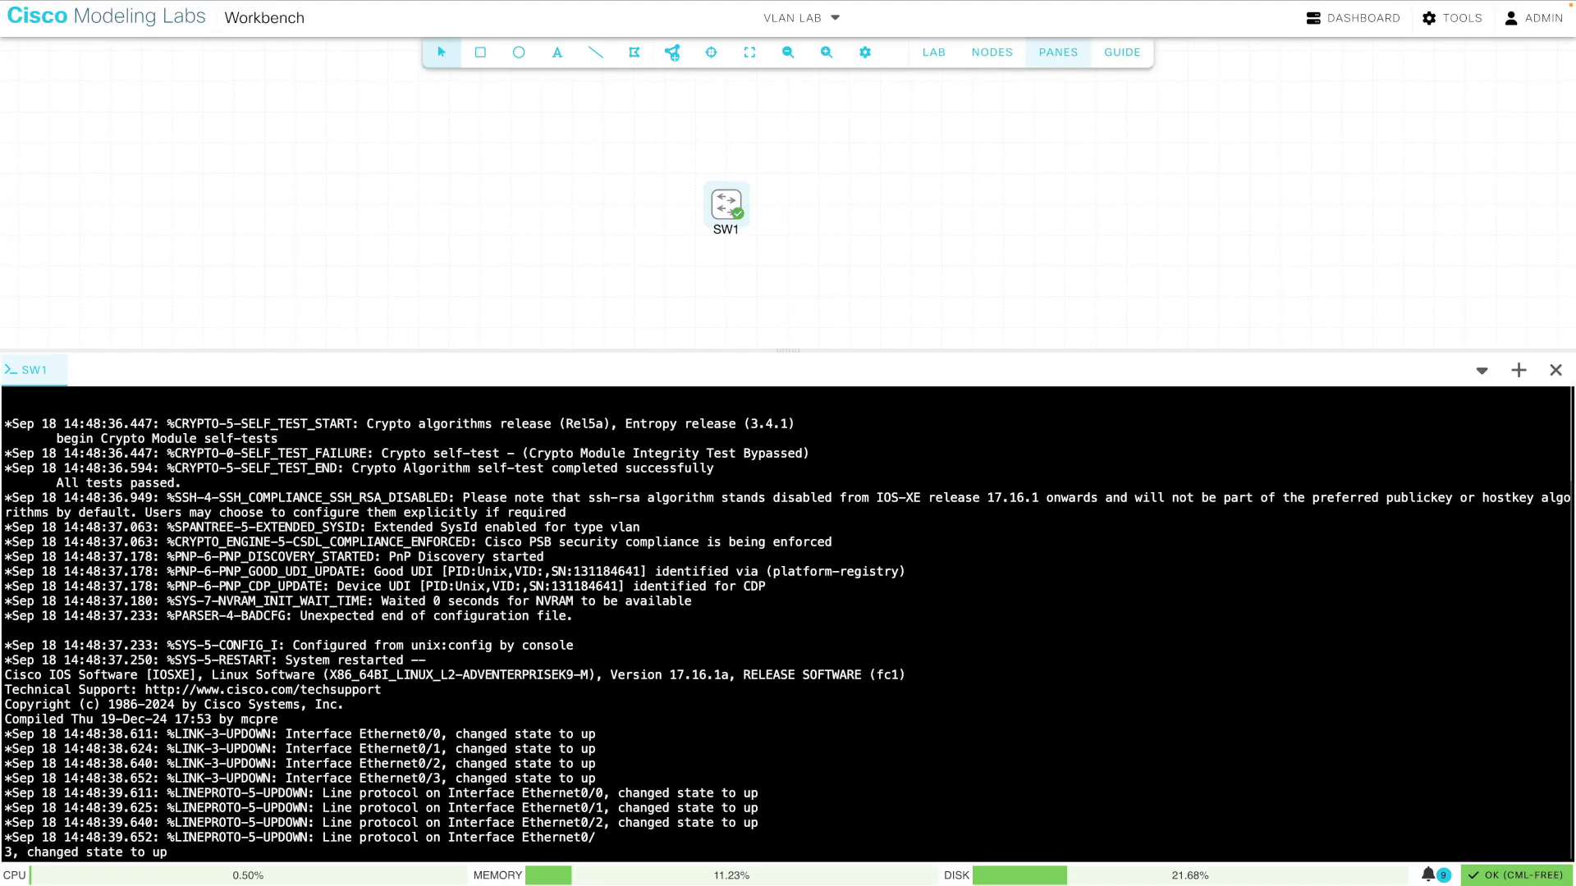
key("Return")
key("Return")
key("Return")
key("Return")
key("Return")
key("Return")
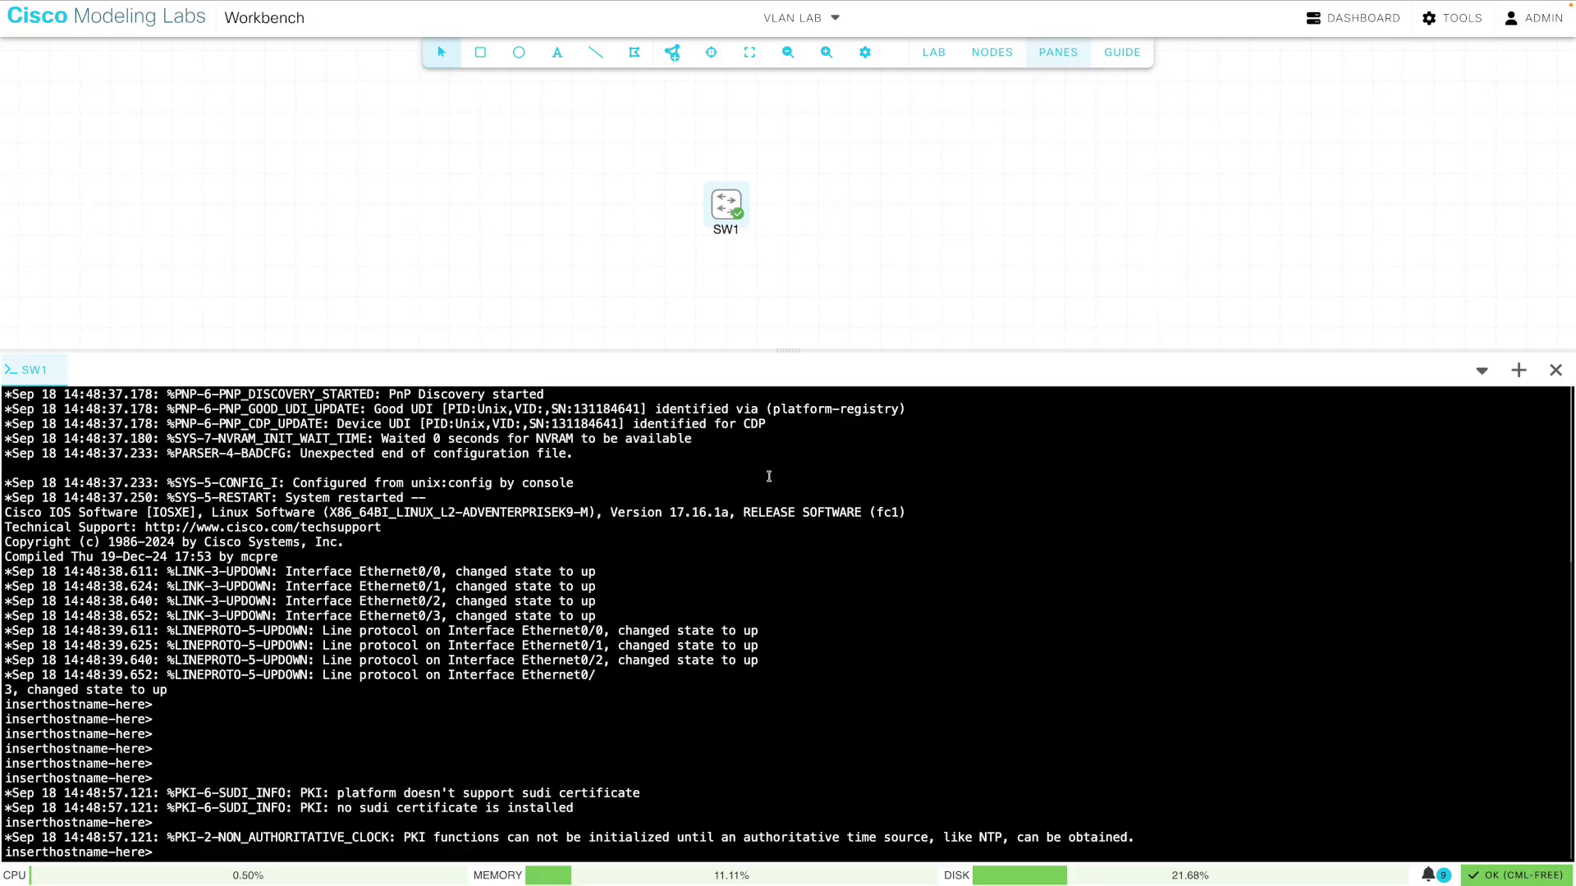
key("ctrl+Right")
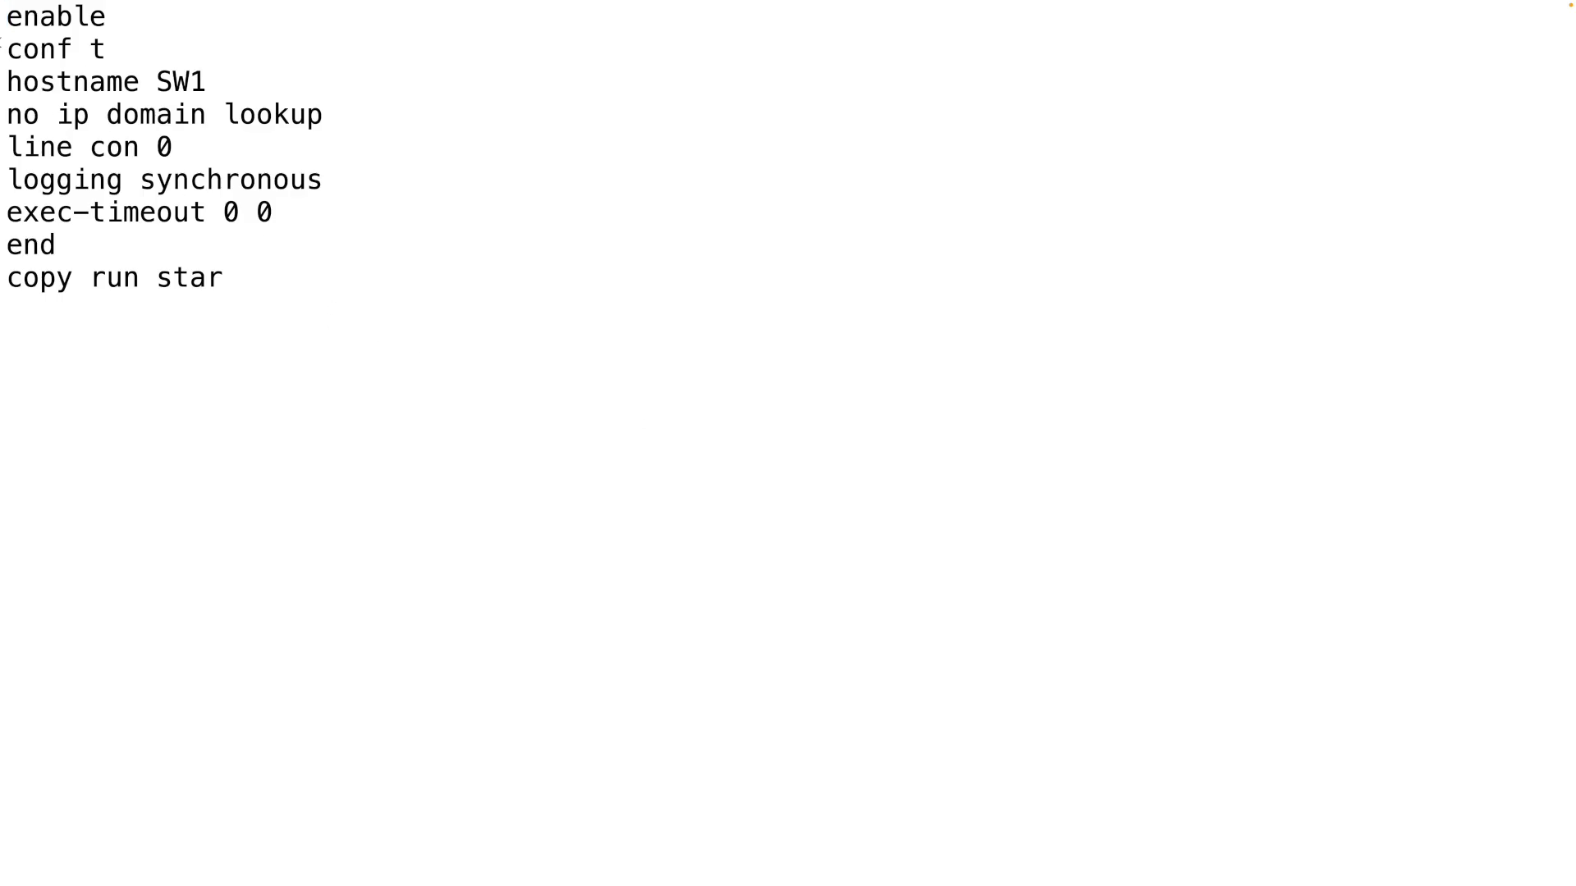
Review each setup command from enable to copy run star, then select them all
key("shift+End")
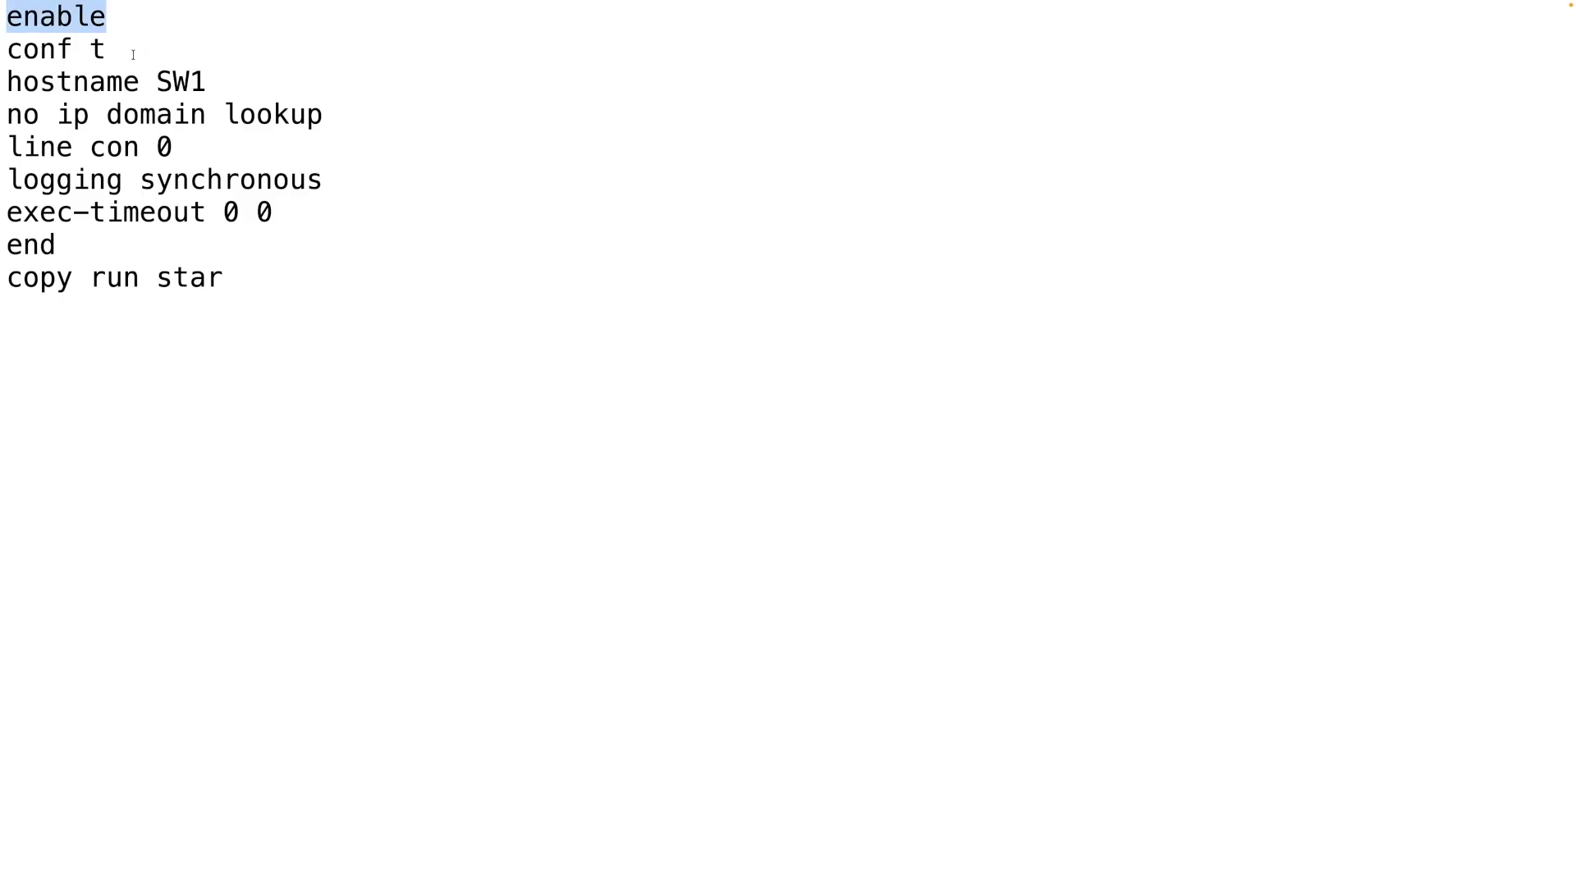
key("Down")
key("shift+Home")
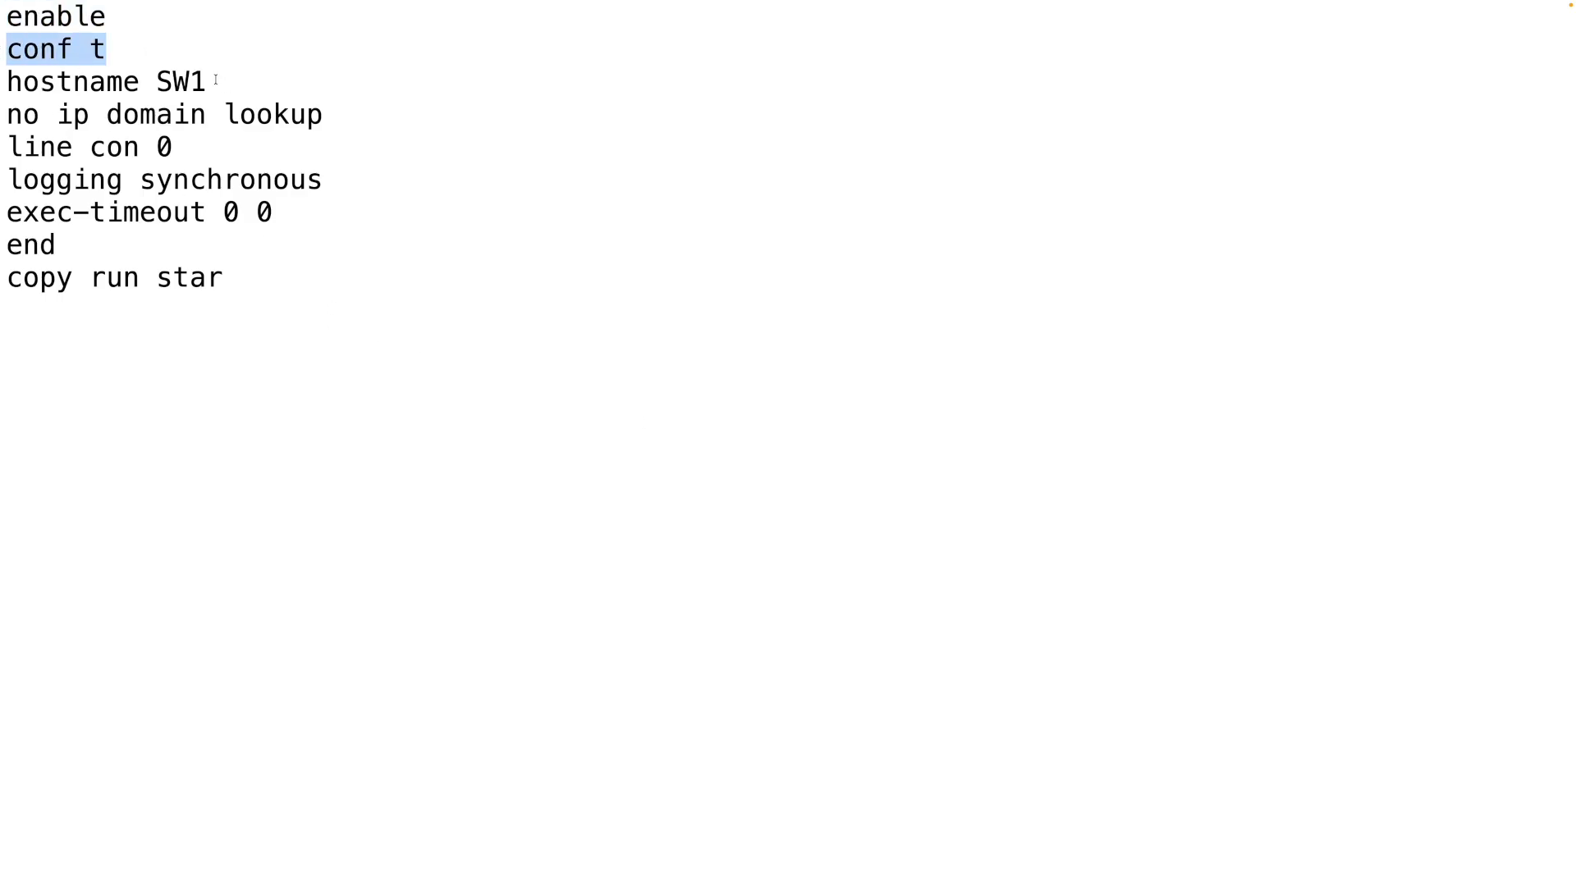
left_click_drag(205, 81, 3, 81)
left_click_drag(334, 114, 6, 115)
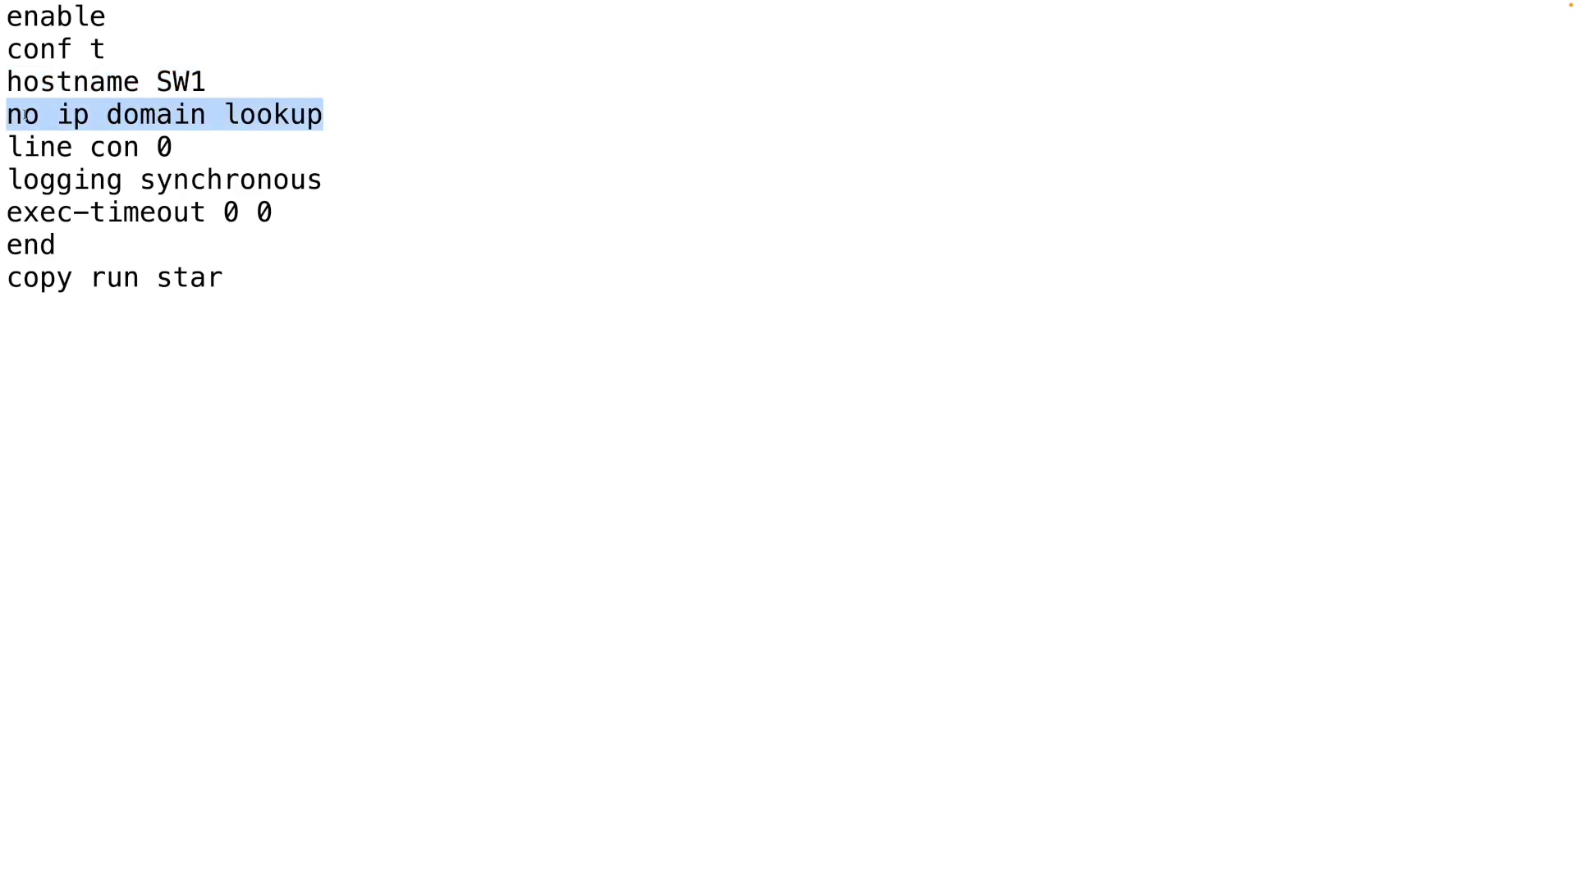
left_click_drag(195, 149, 3, 146)
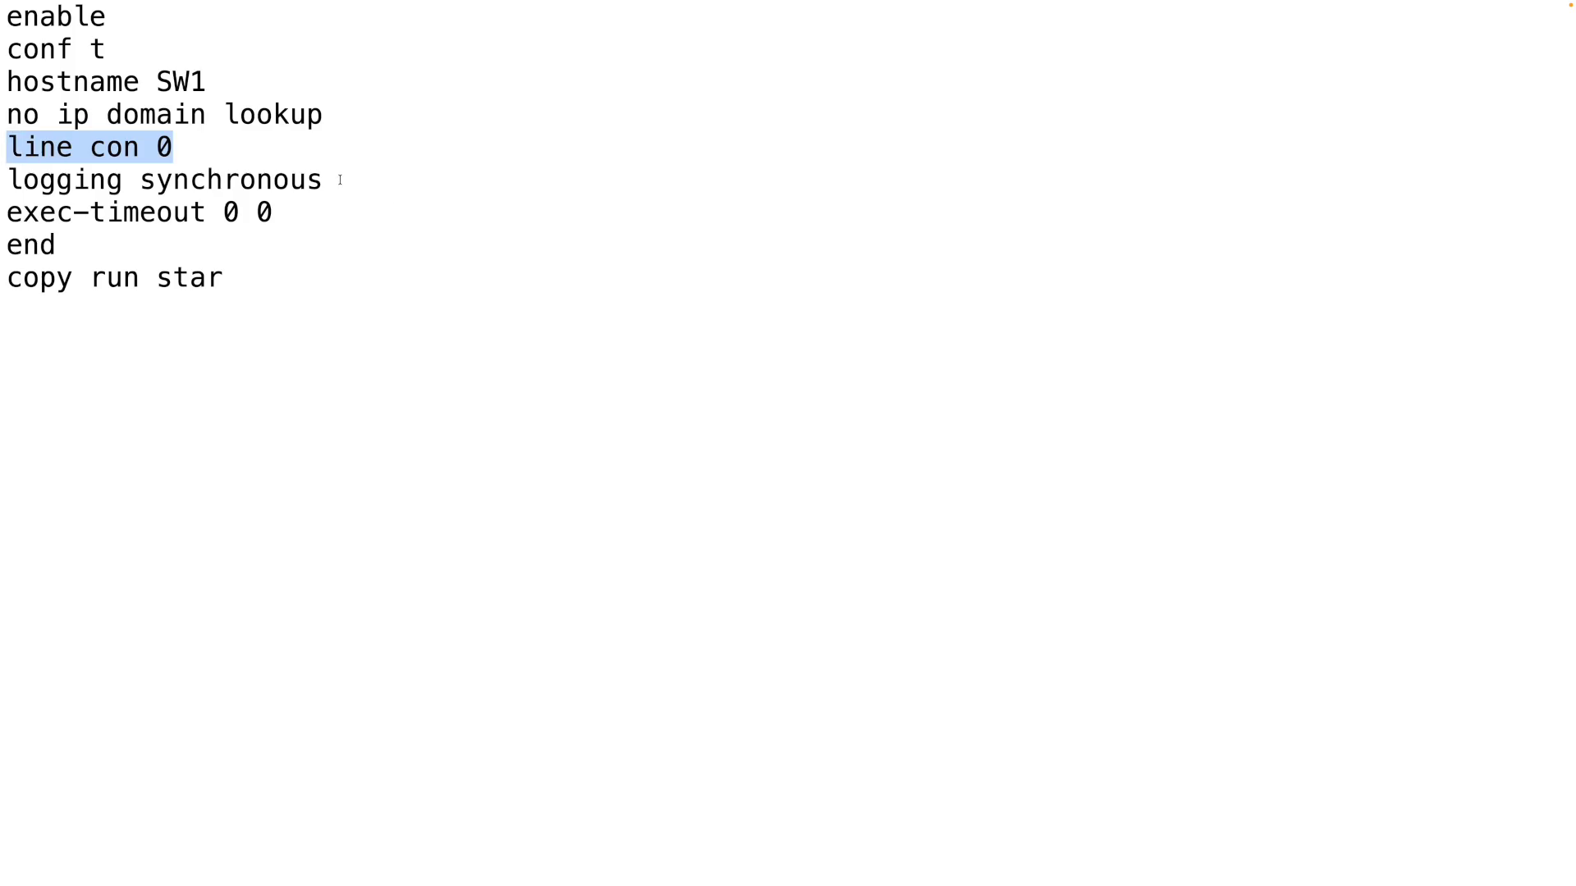
left_click_drag(340, 179, 9, 179)
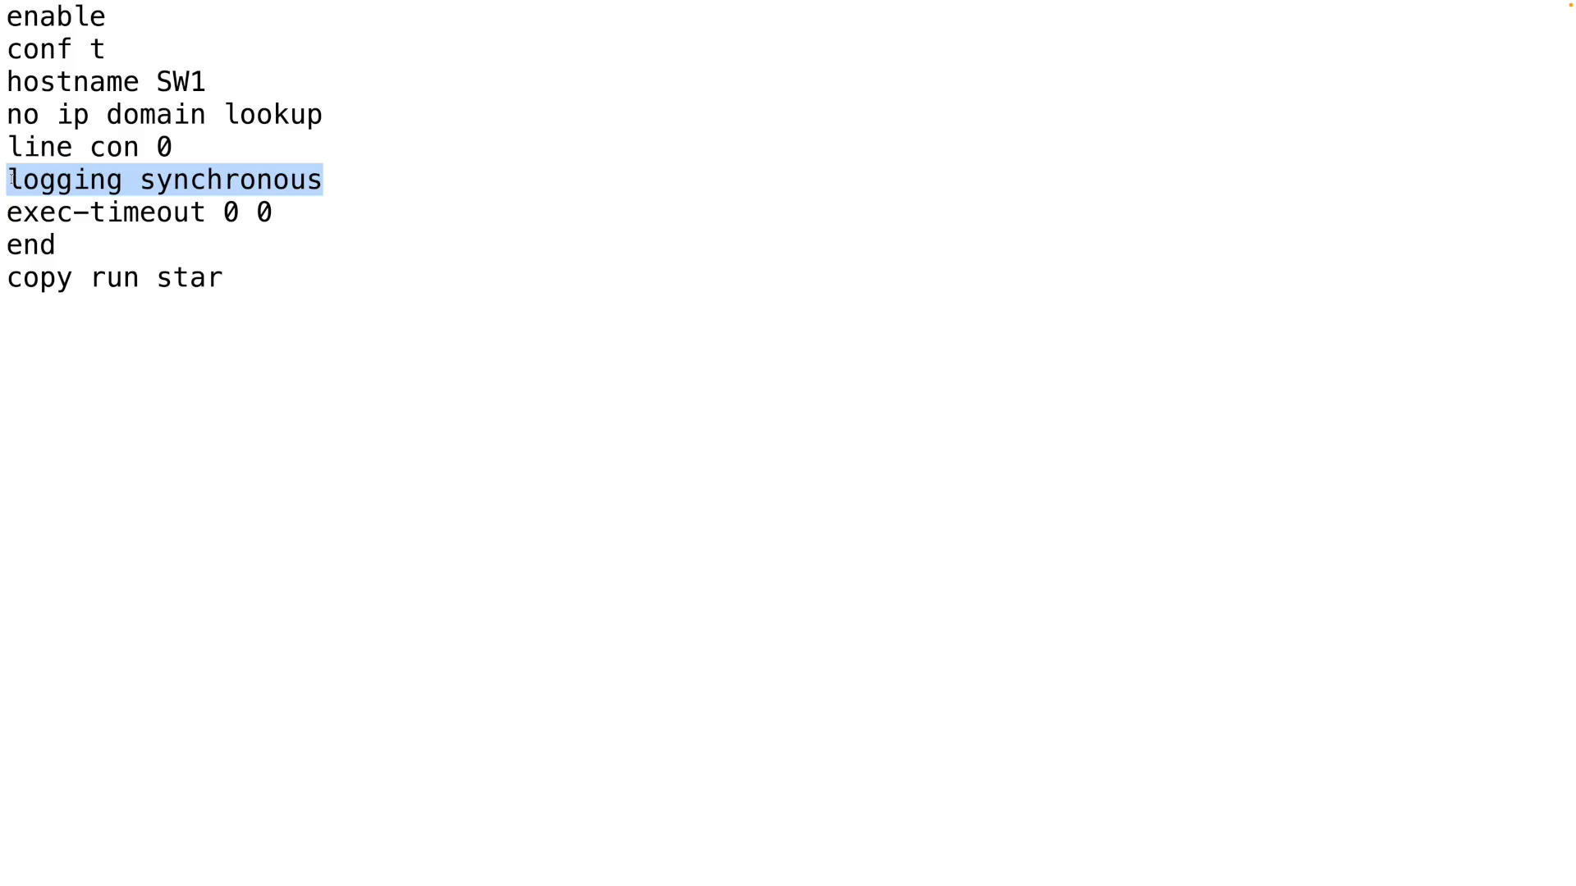
left_click_drag(277, 212, 5, 246)
left_click_drag(222, 279, 3, 275)
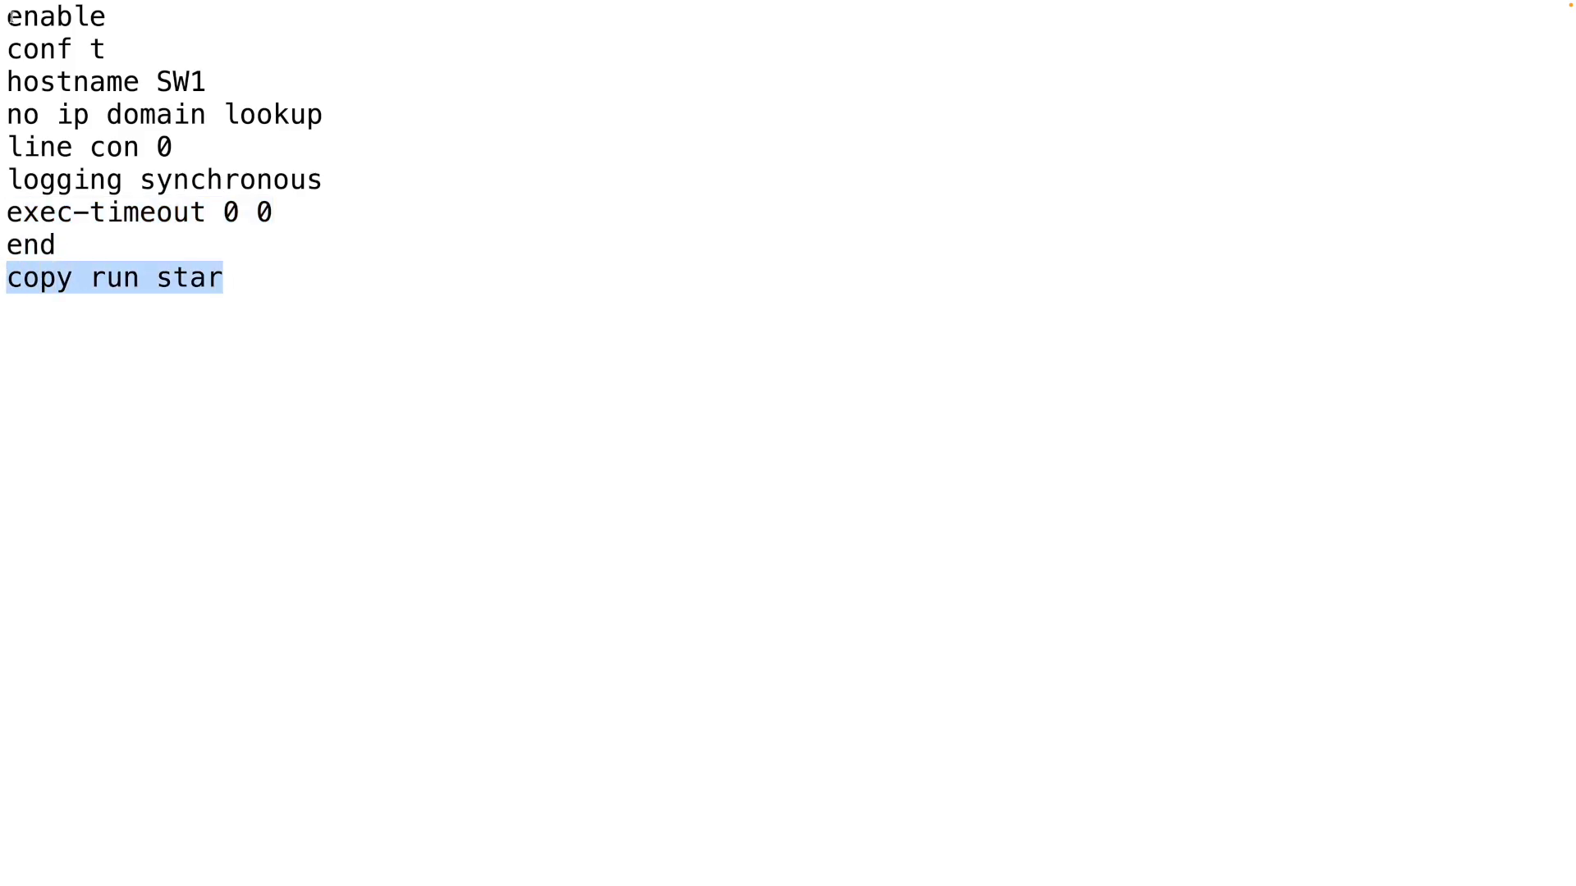
left_click_drag(10, 16, 144, 357)
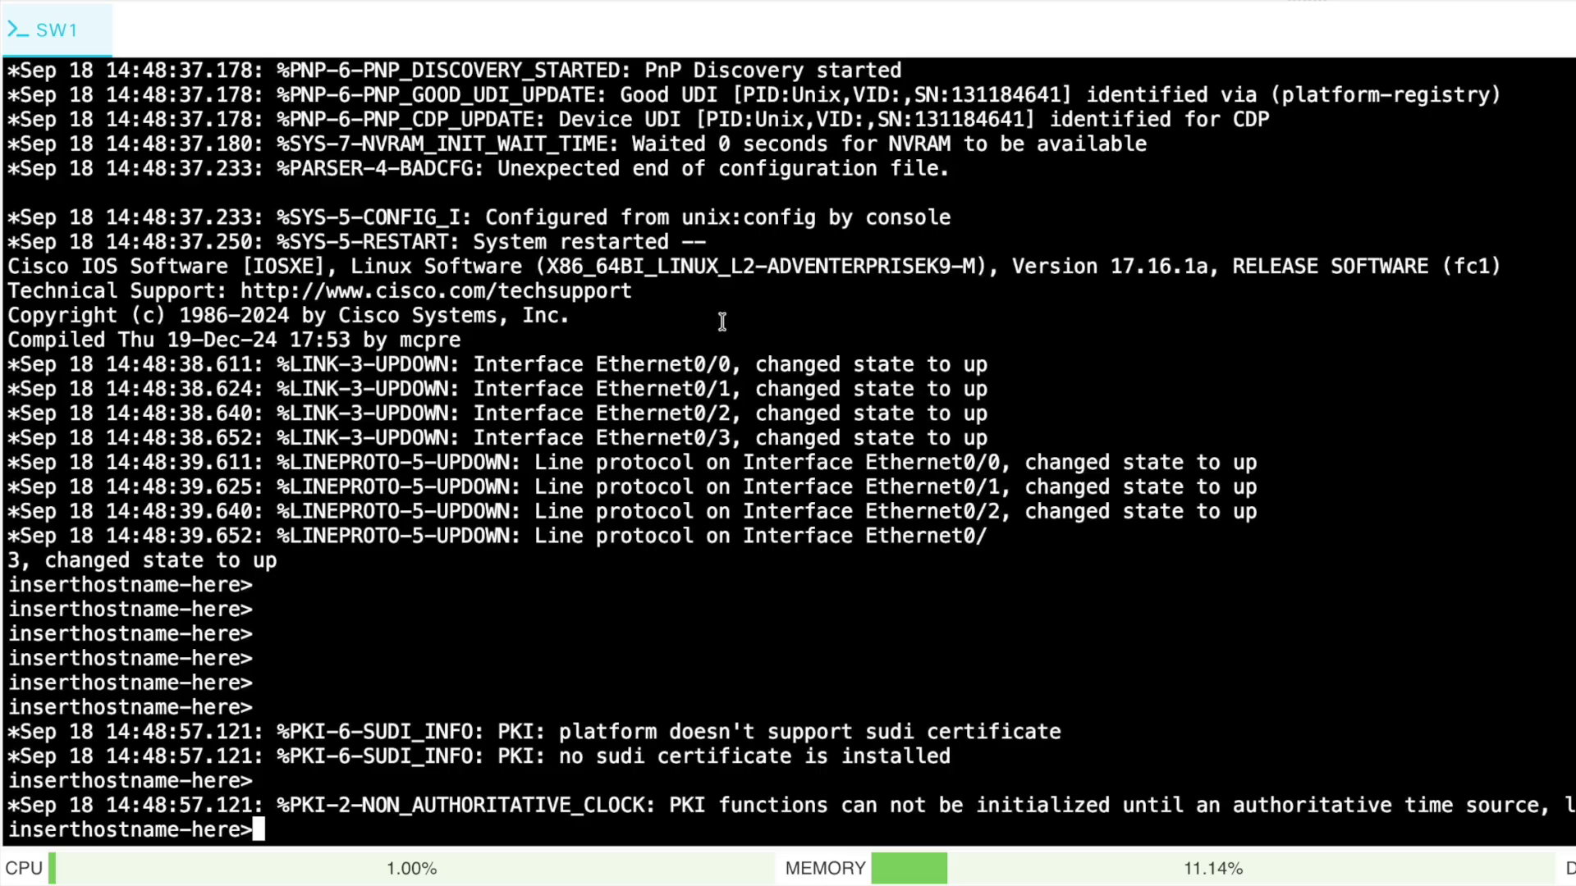
Paste the setup commands into SW1 and page through the full show vlan output
type("enable conf t hostname SW1 no ip domain lookup line con 0 logging synchronous exec-timeout 0 0 end copy run star")
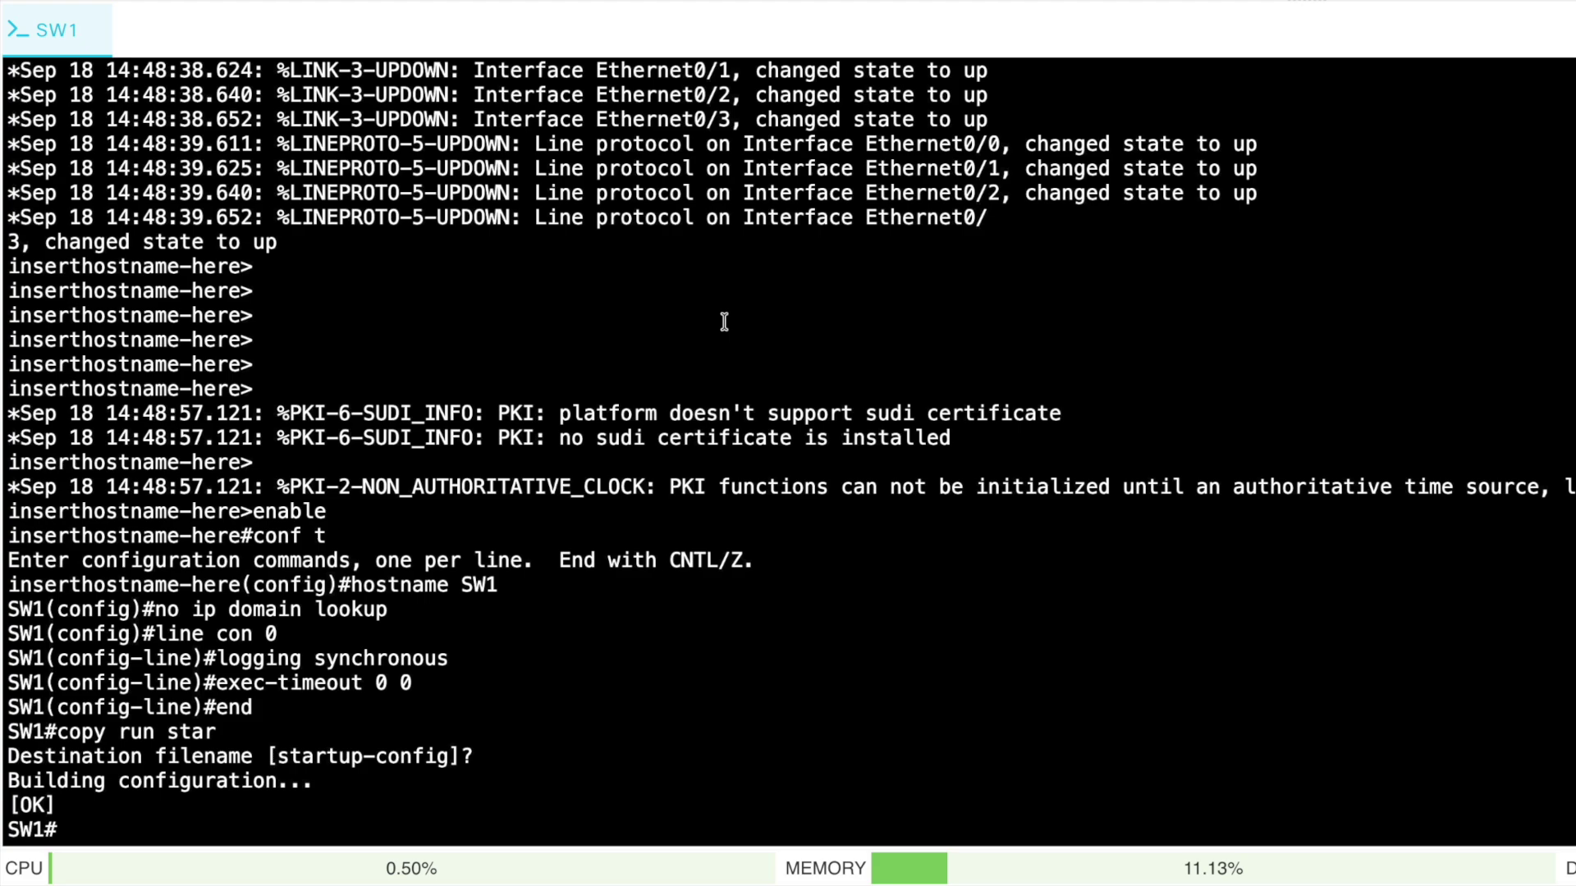
key("Return")
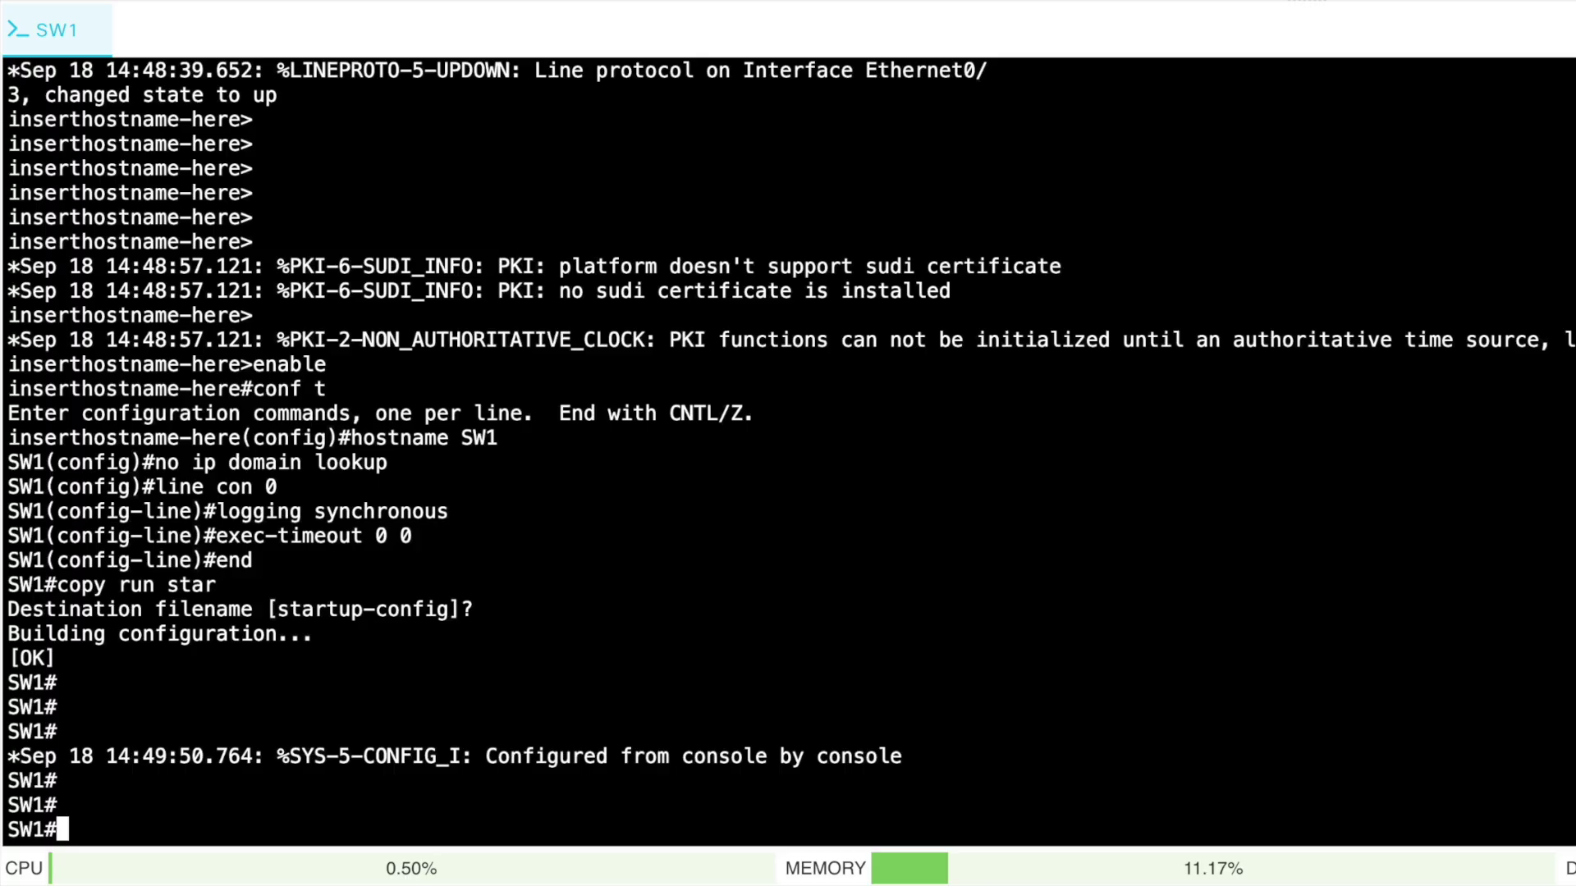
type("show vlan")
key("Return")
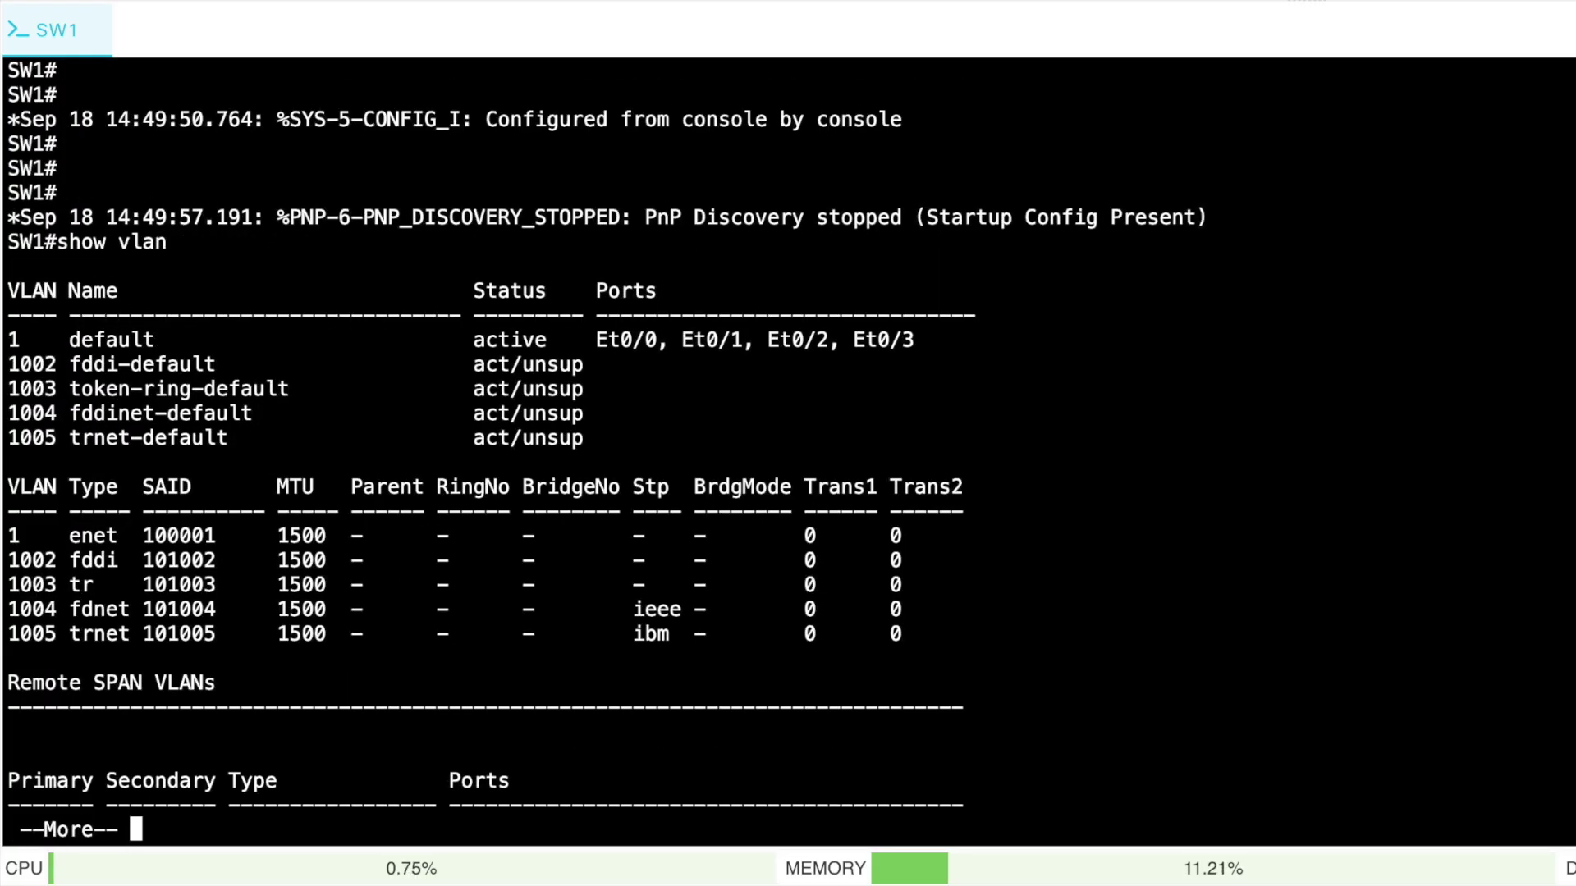
key("space")
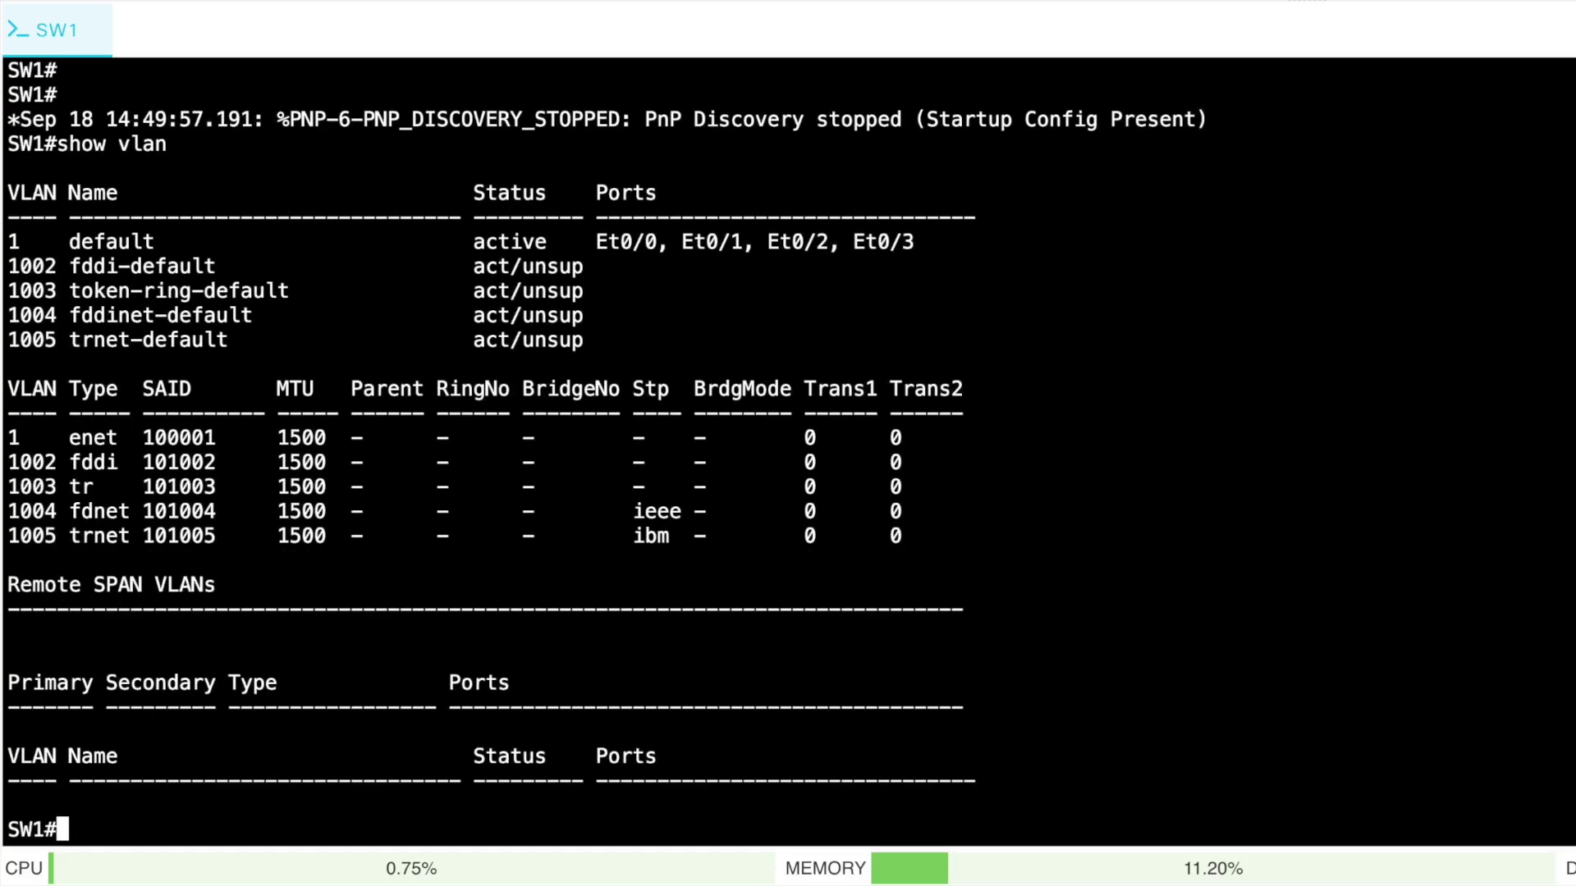
Run show vlan brief and highlight VLAN 1 with Et0/0–Et0/3 and VLANs 1002–1005
type("show vlan bri")
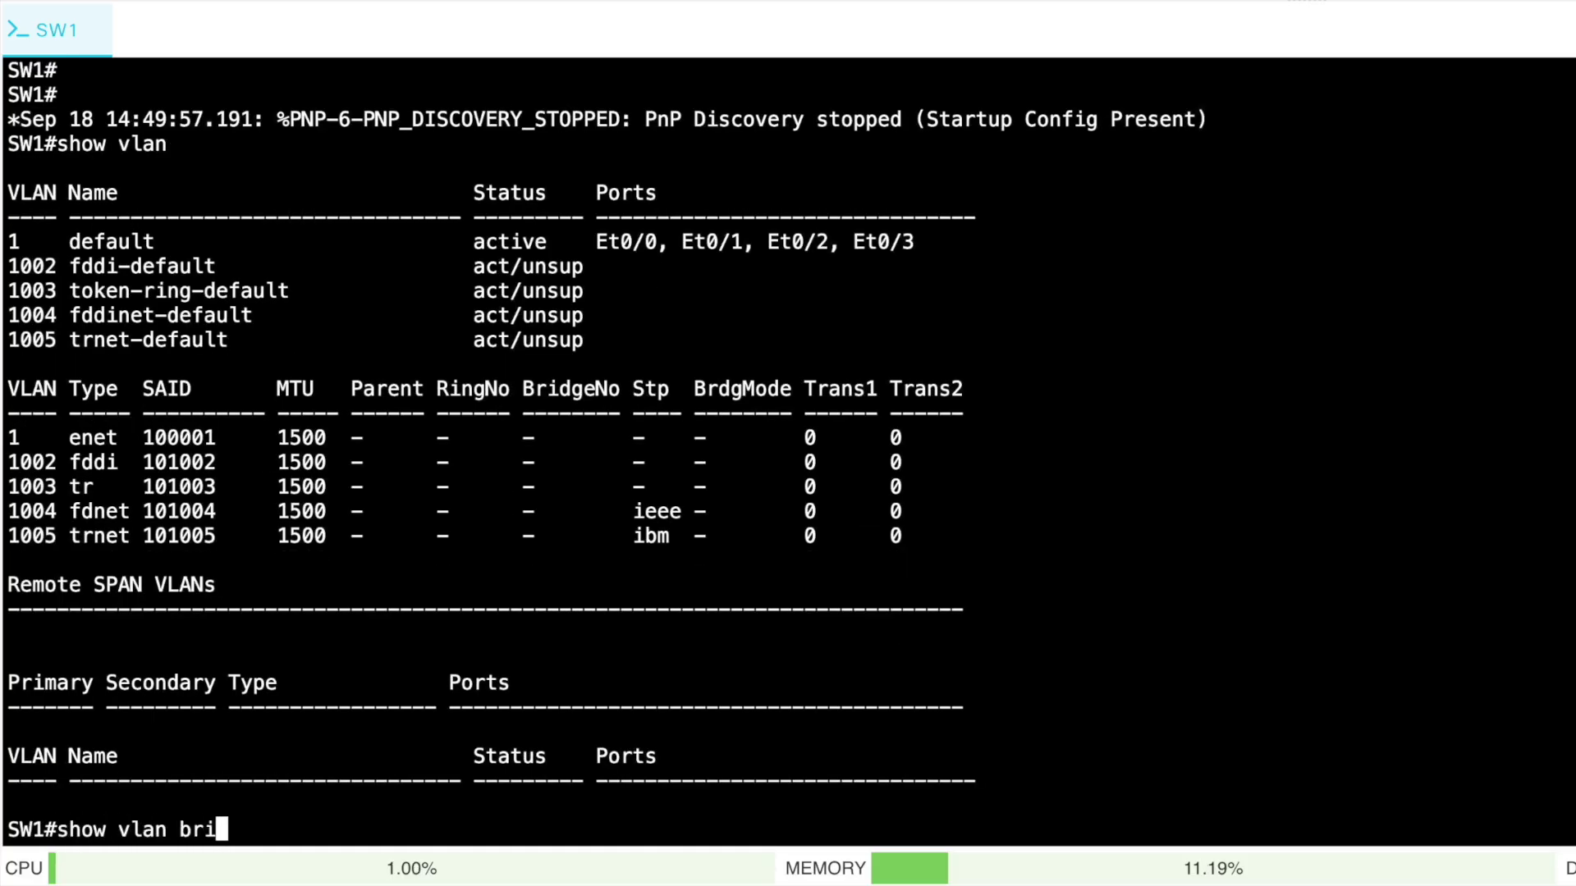
type("ef")
key("Return")
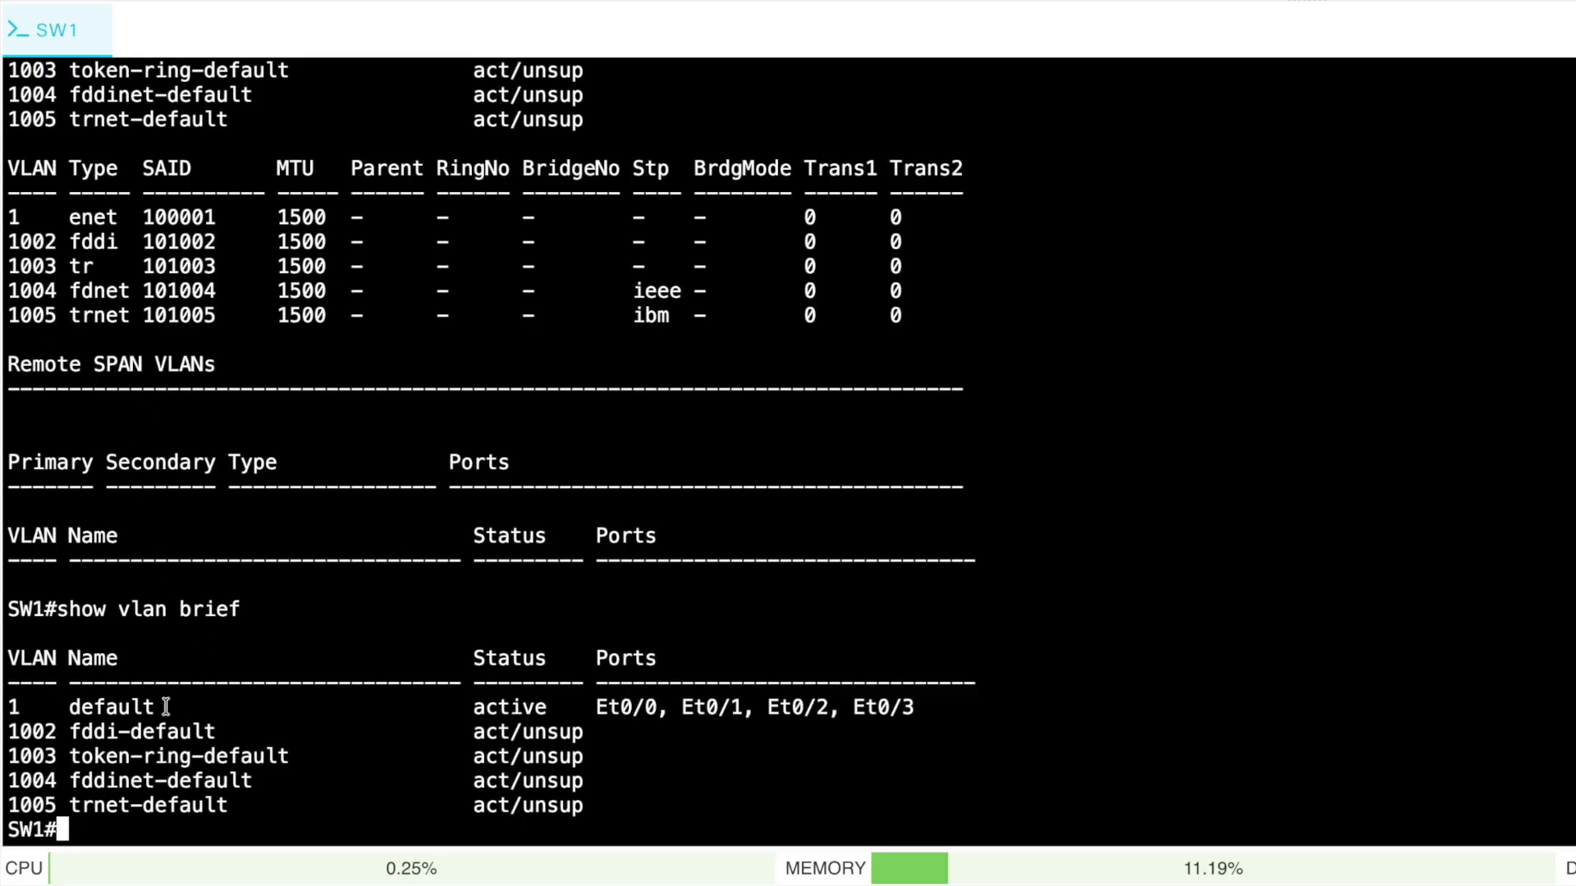
left_click_drag(167, 707, 4, 707)
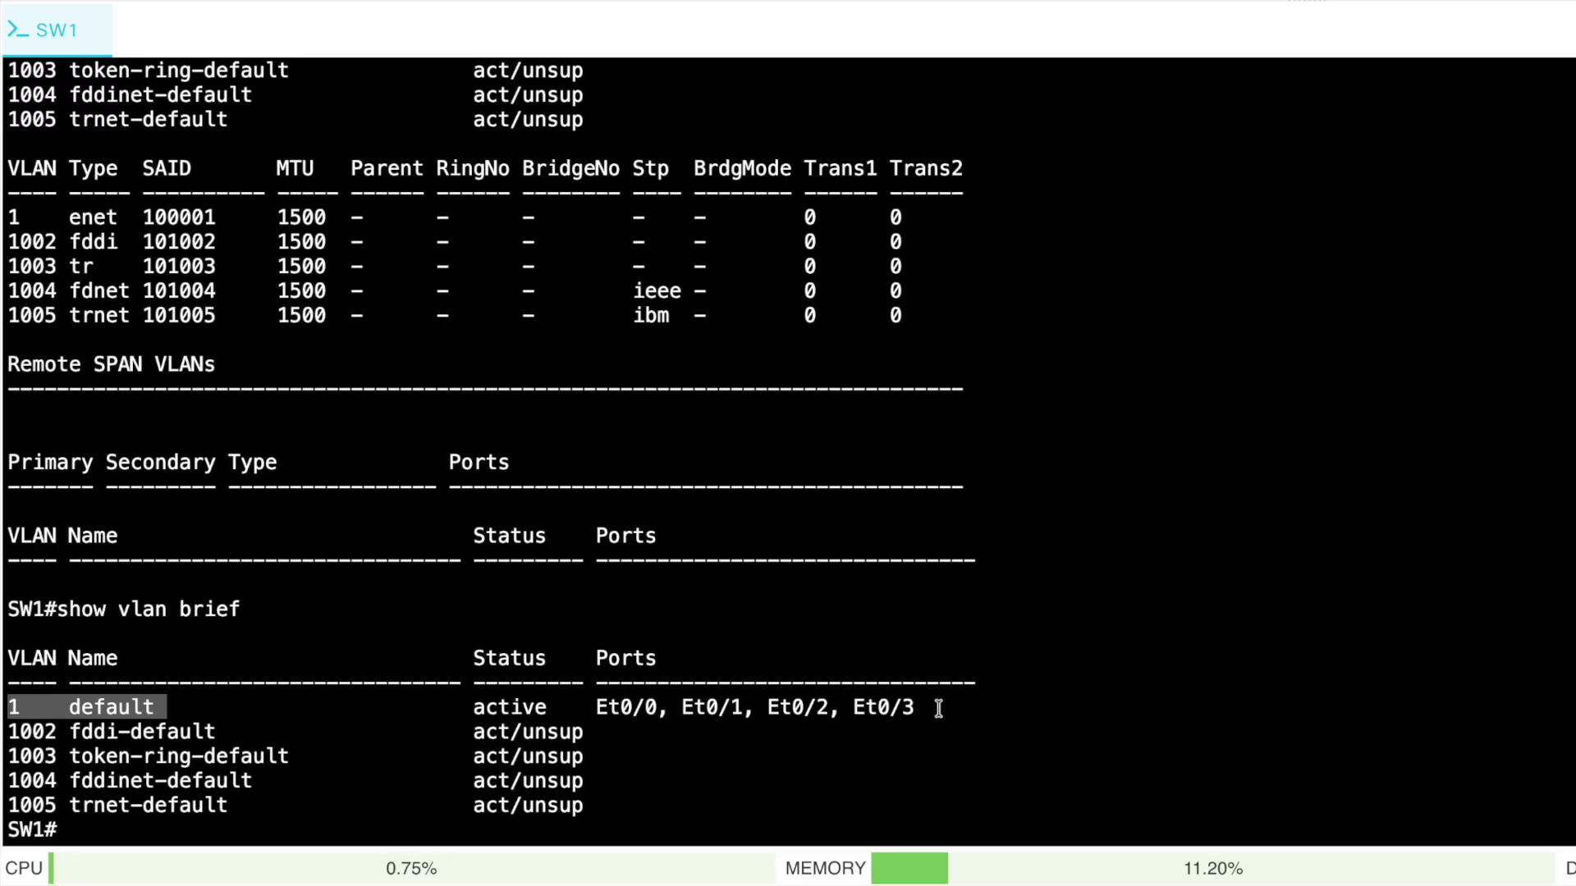
left_click_drag(944, 709, 593, 710)
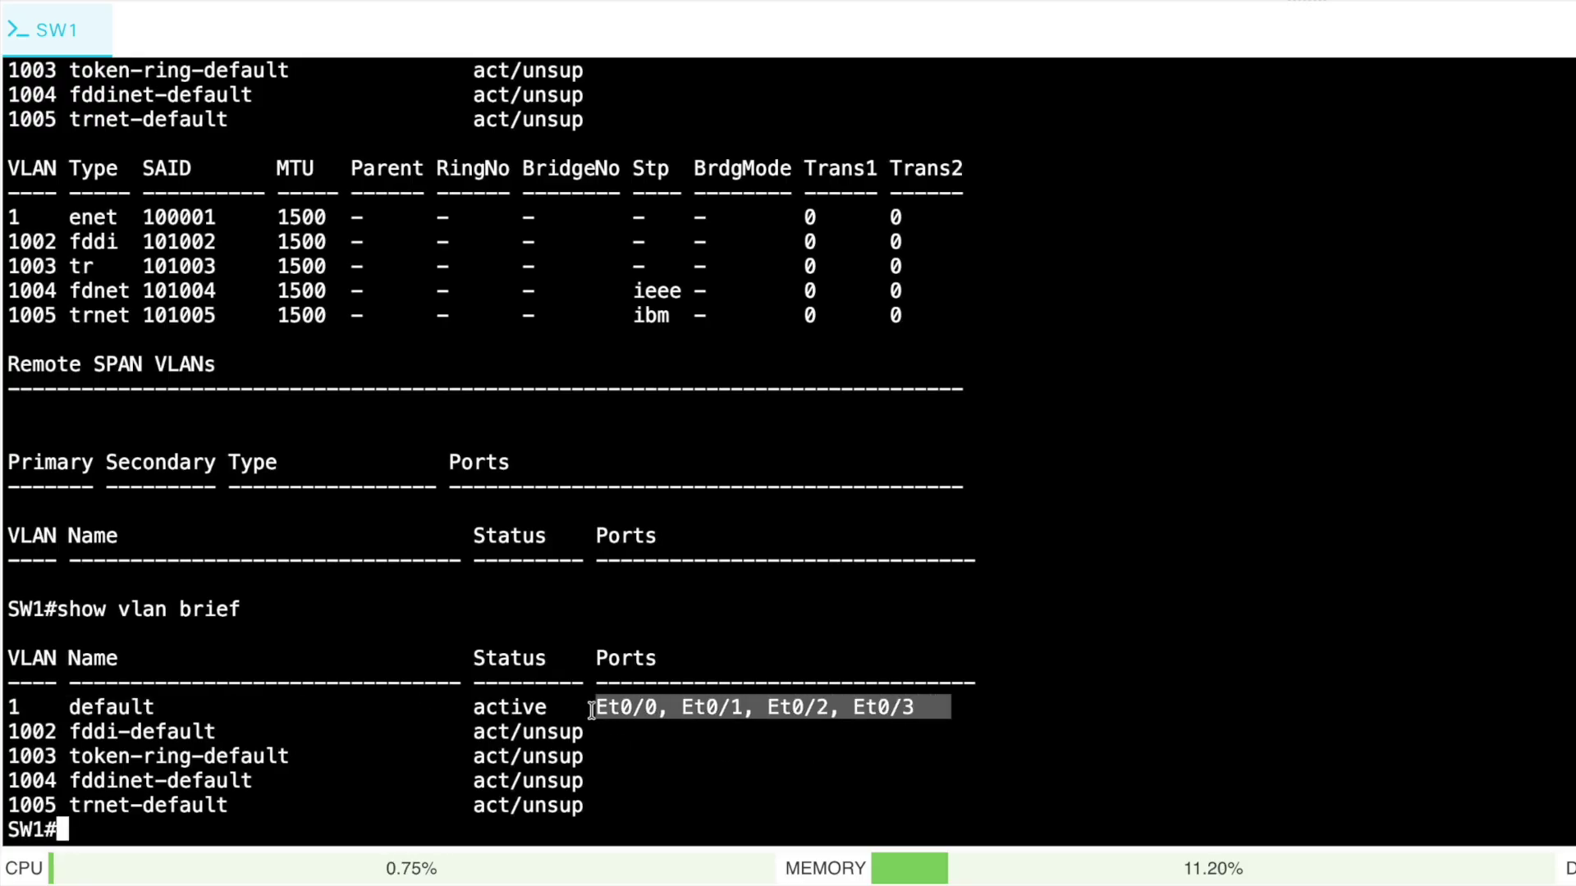
left_click_drag(596, 813, 2, 742)
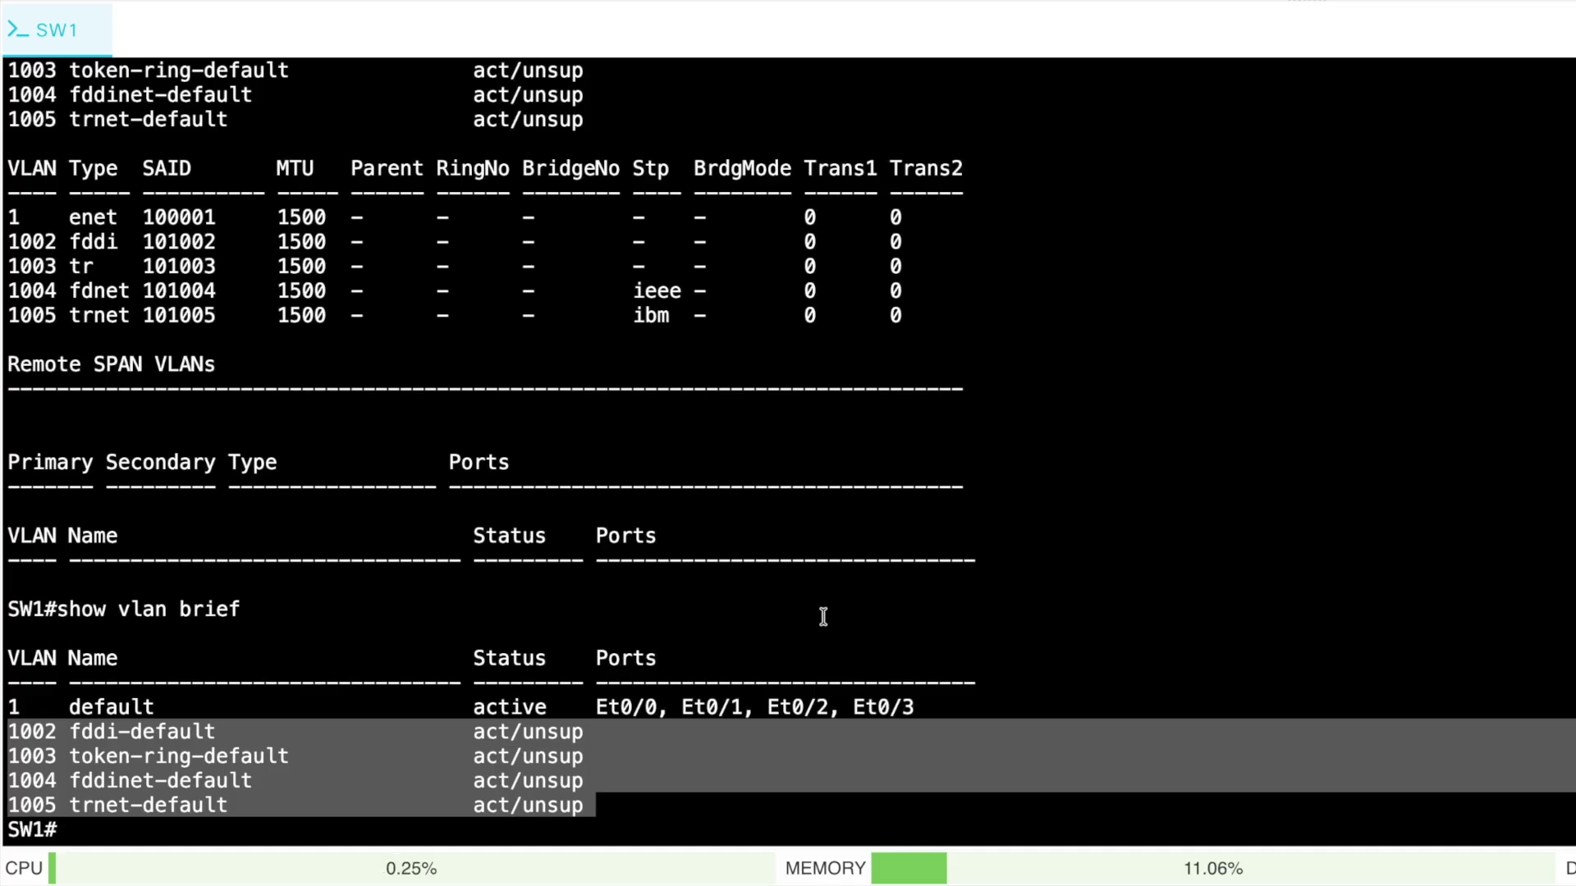
In global config, create VLAN 100 named ENGINEERING
type("conf t")
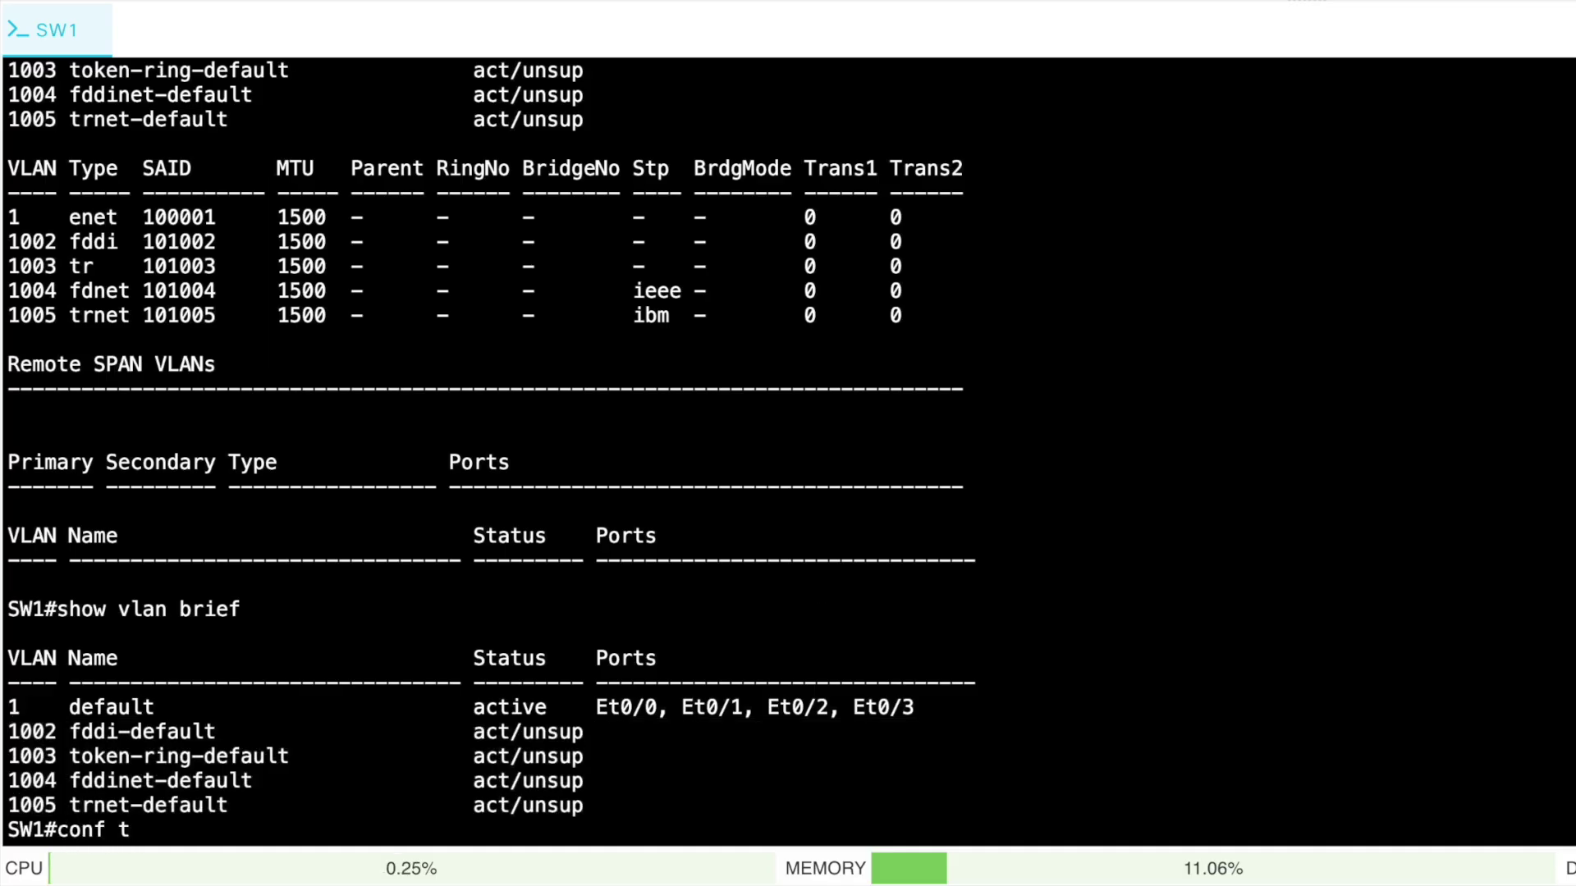
key("Return")
type("vlan 100")
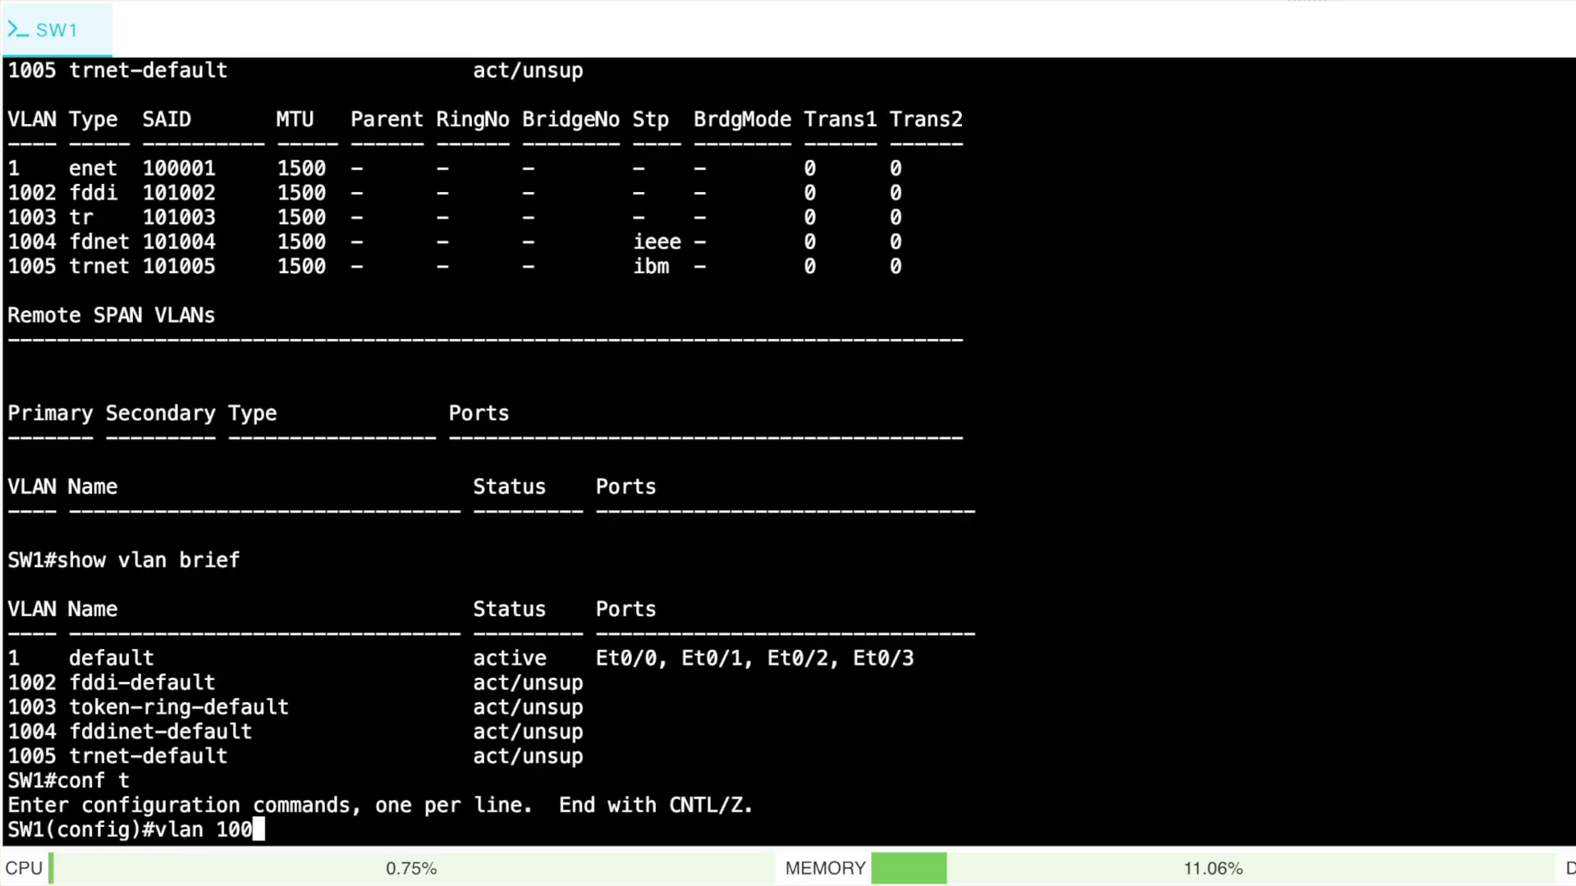
key("Return")
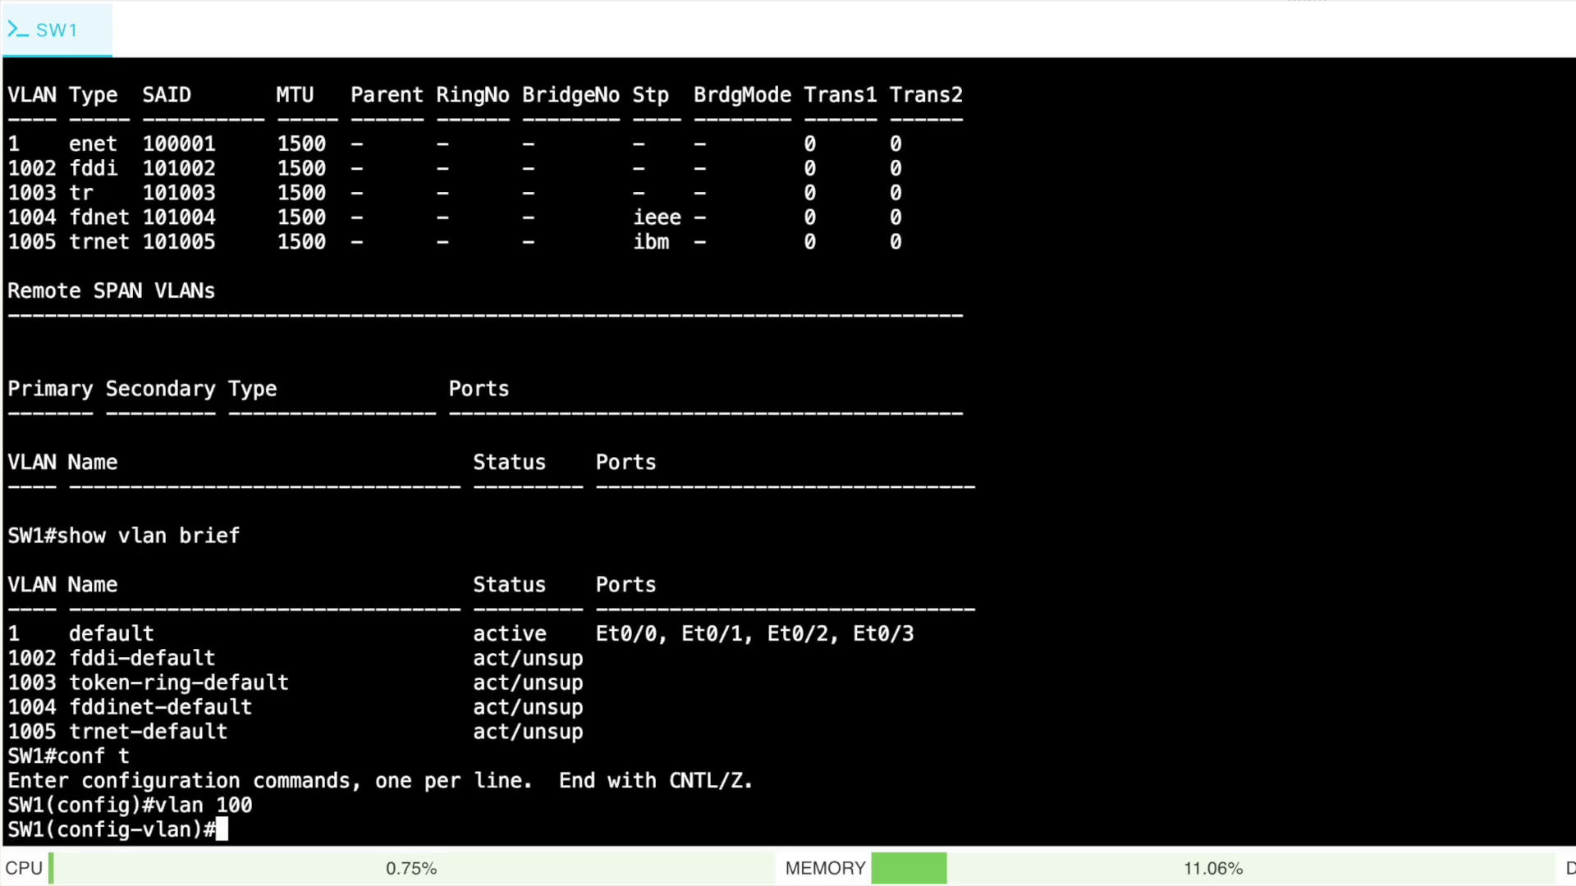
type("name ENGINEERING")
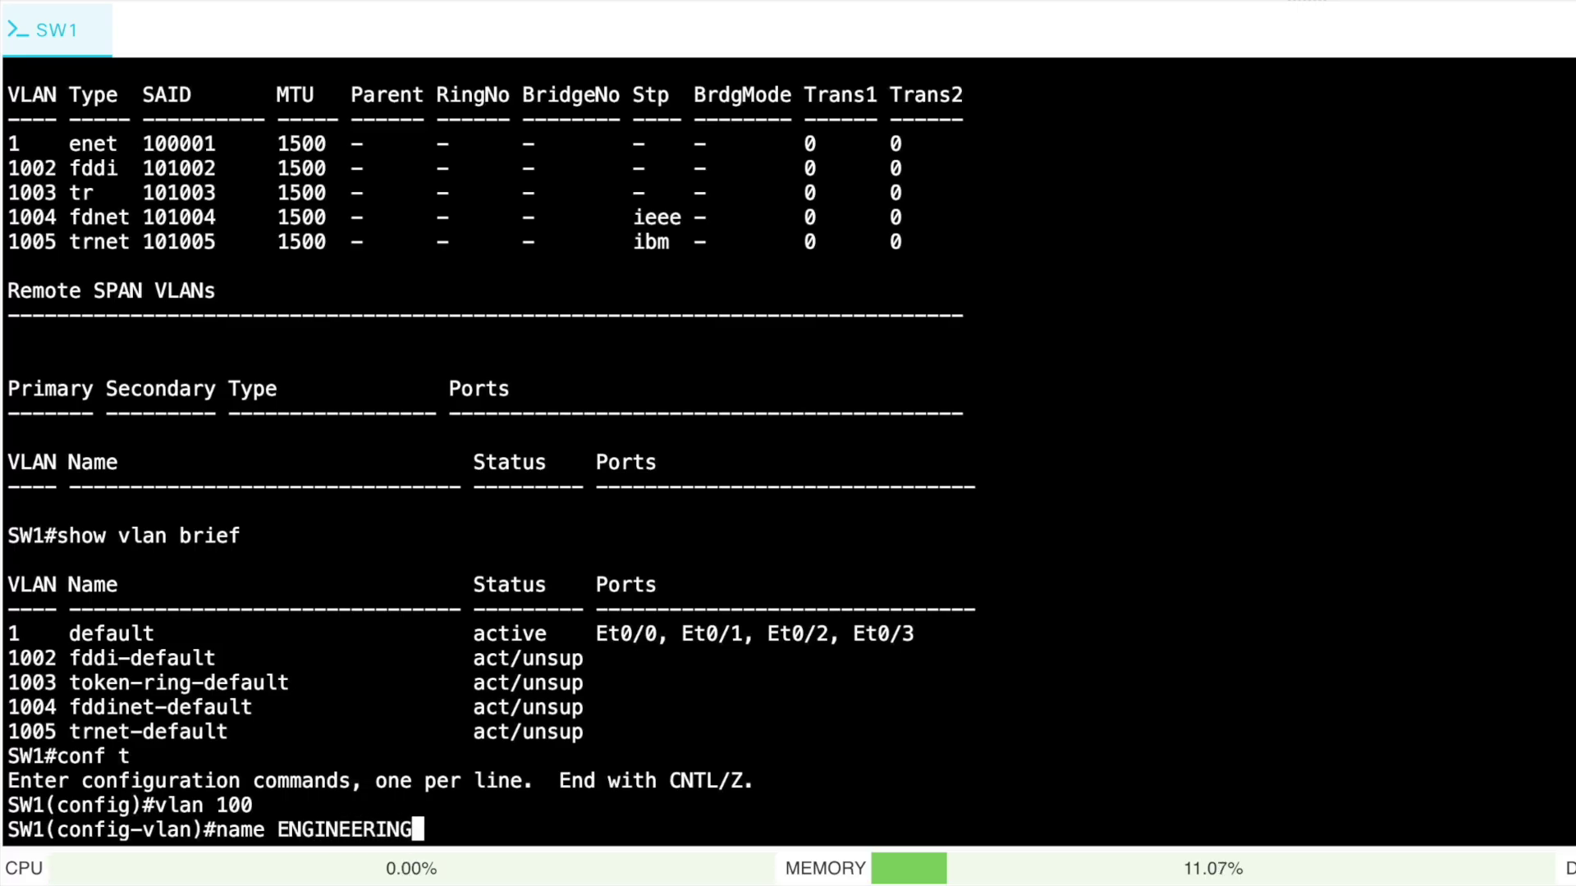
key("Return")
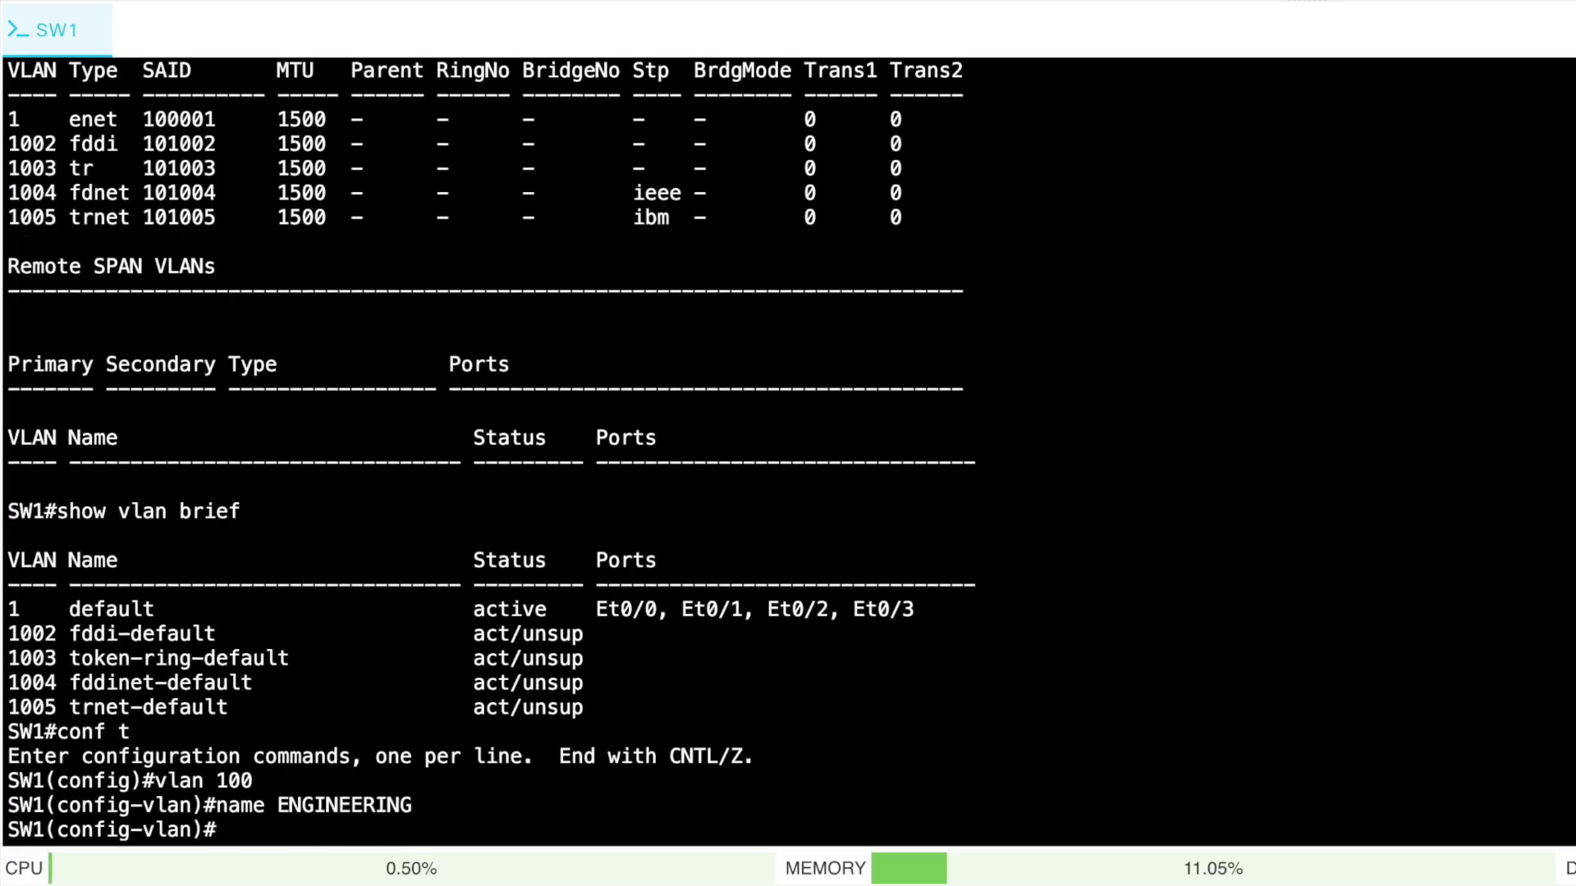
type("exit")
key("Return")
Create VLAN 200 named SALES and leave configuration mode
type("vlan 200")
key("Return")
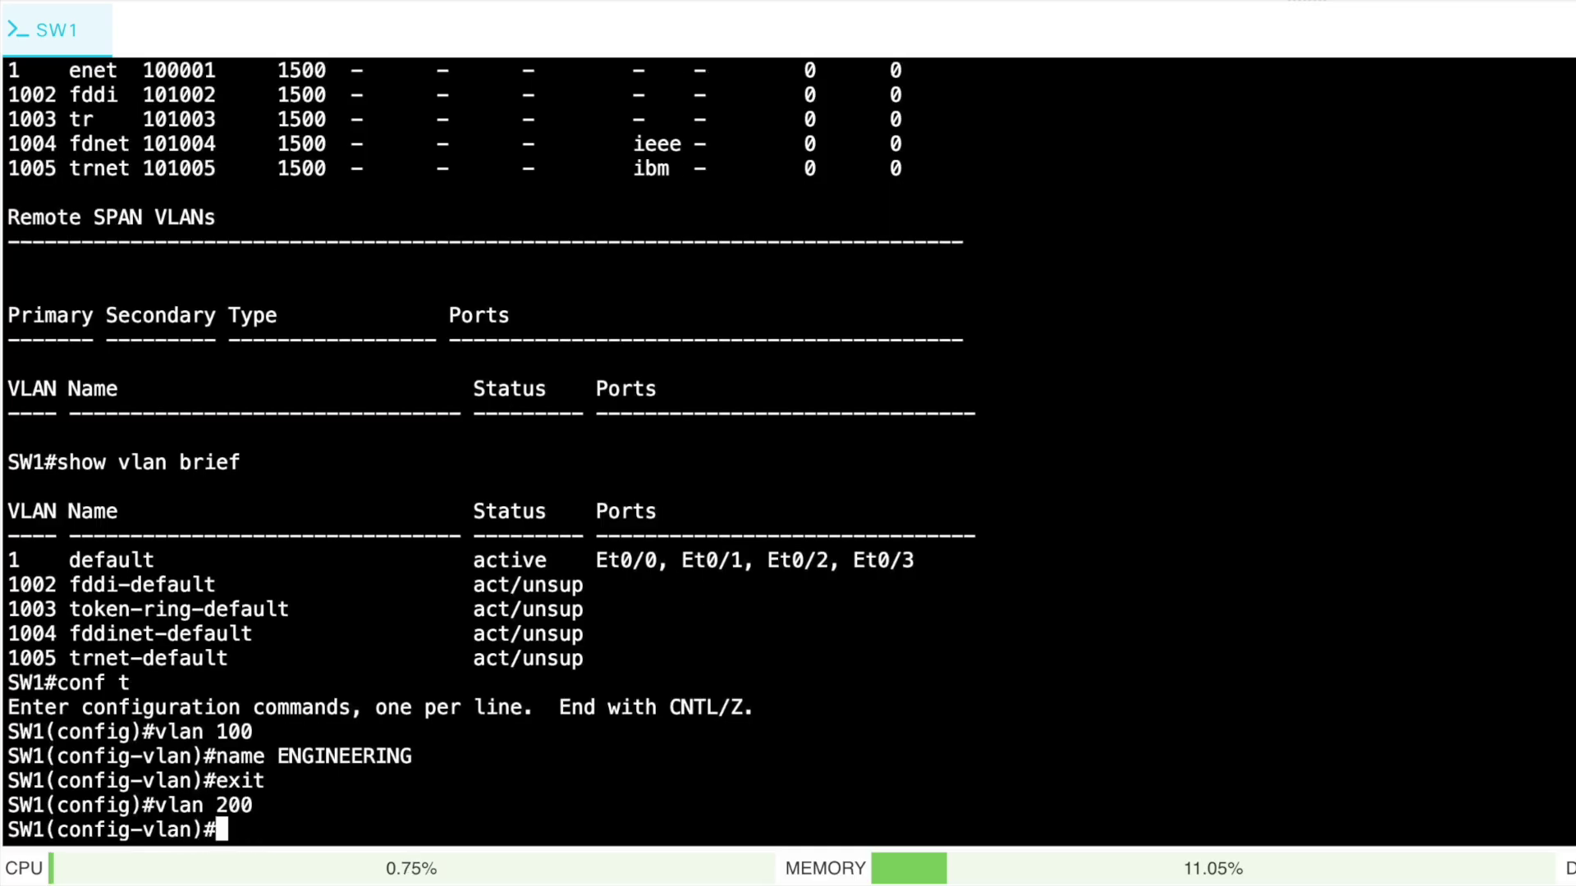
type("name SALES")
key("Return")
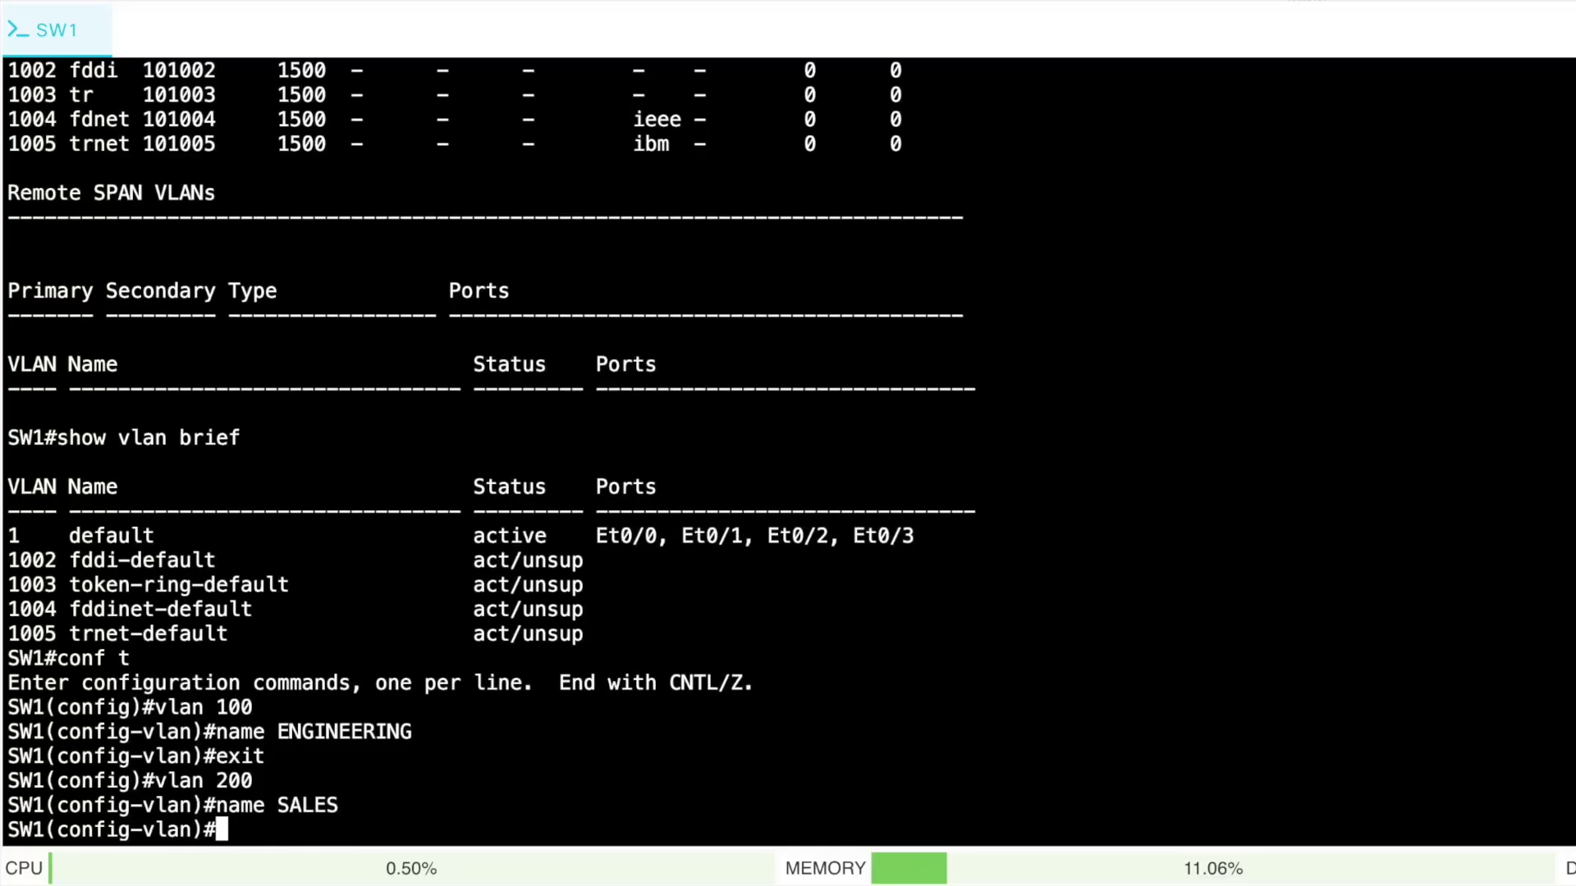
type("end")
key("Return")
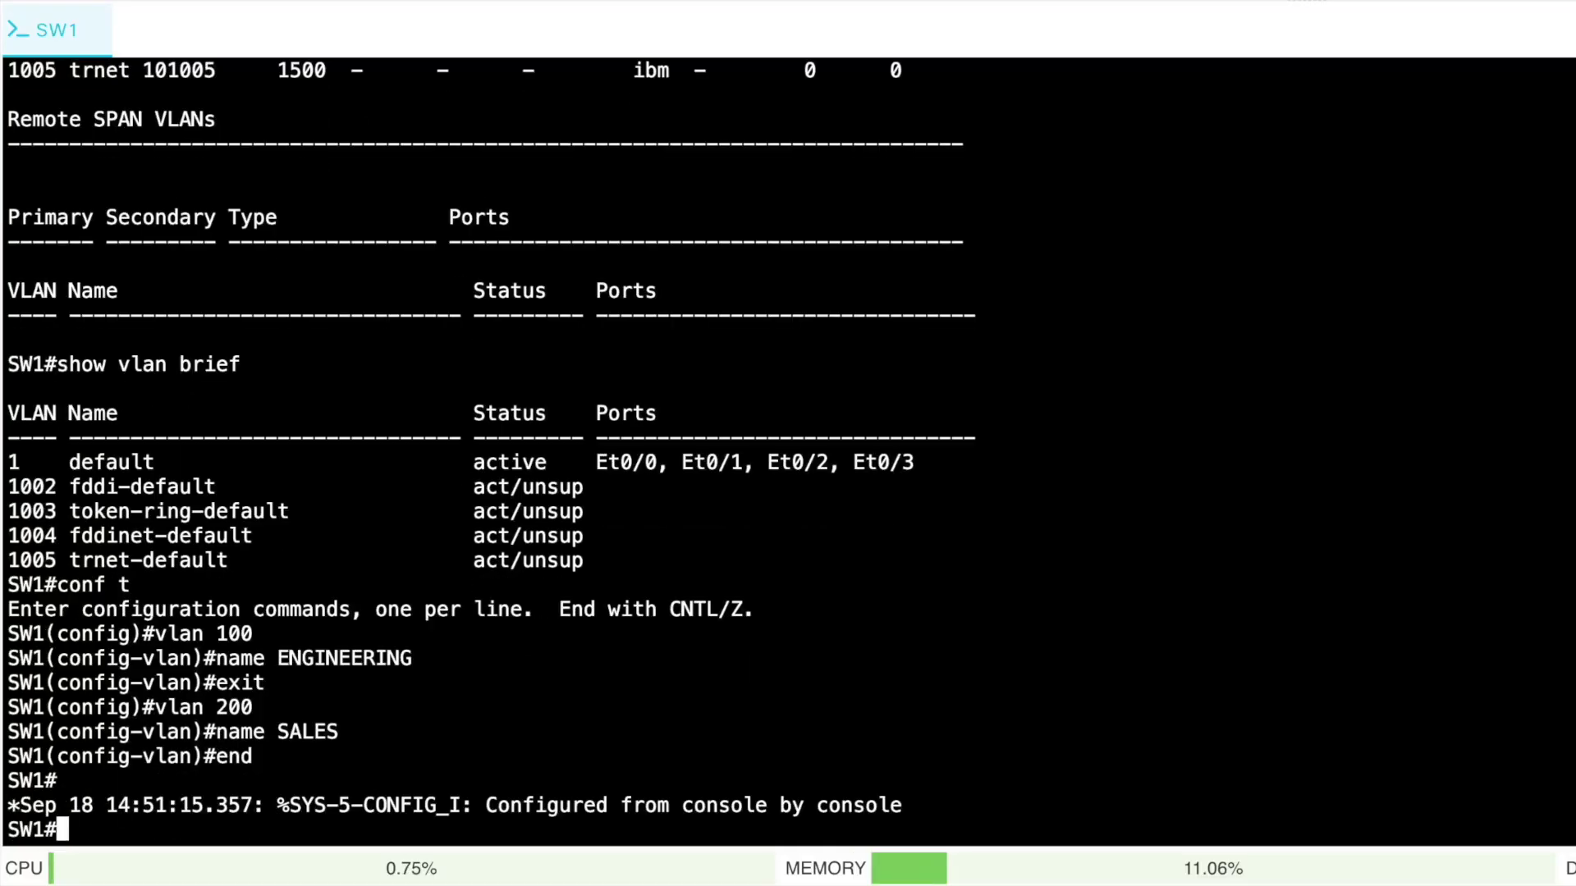
Verify with show vlan brief that ENGINEERING and SALES are listed
type("show vlan brief")
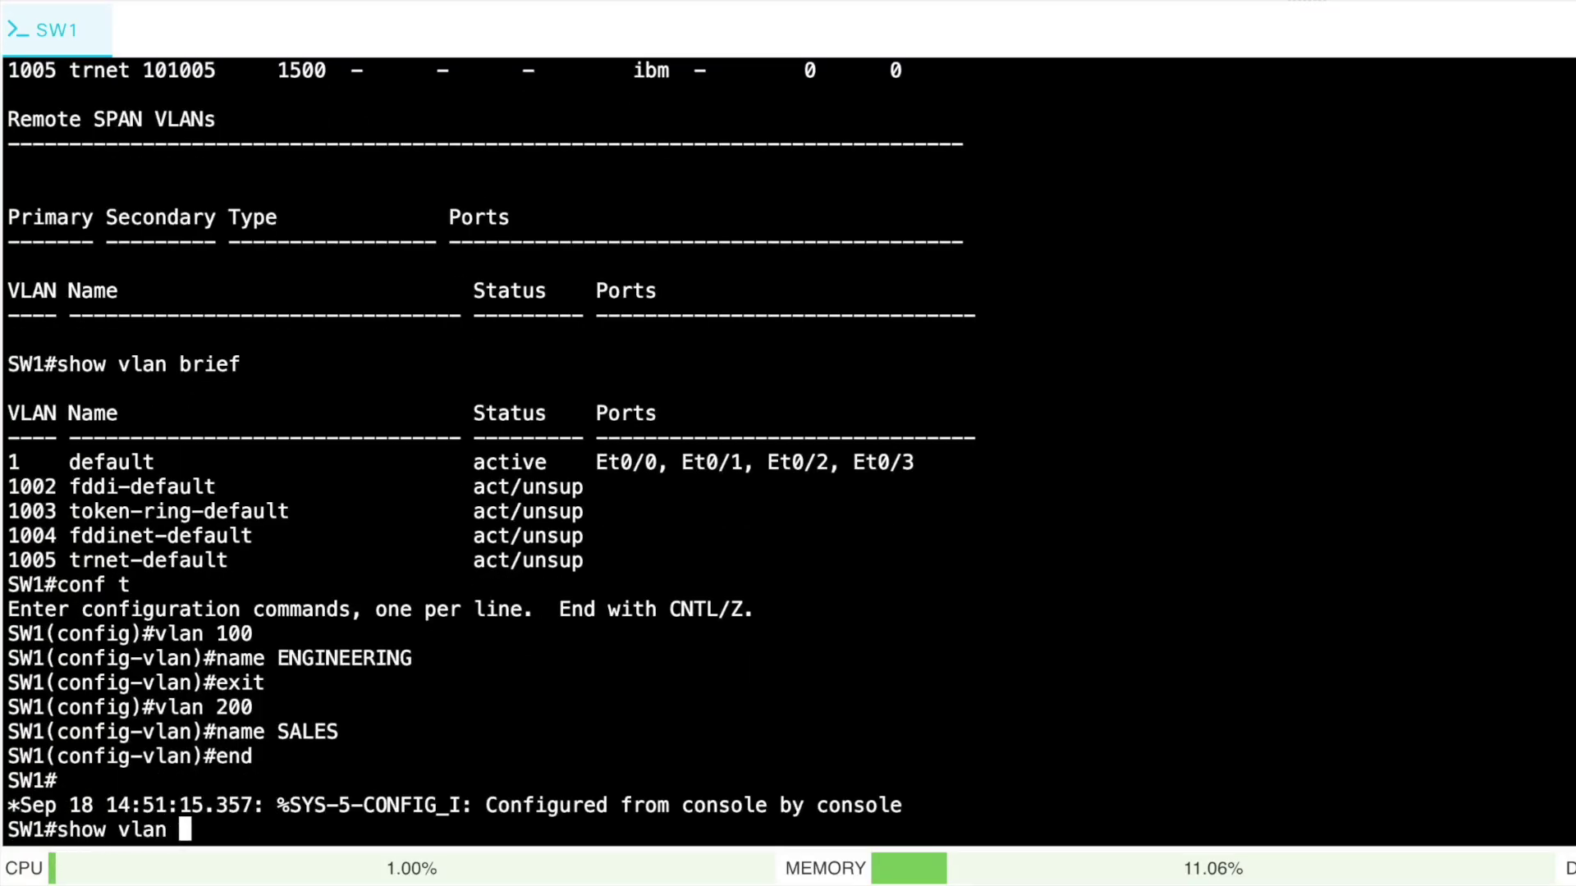
key("Return")
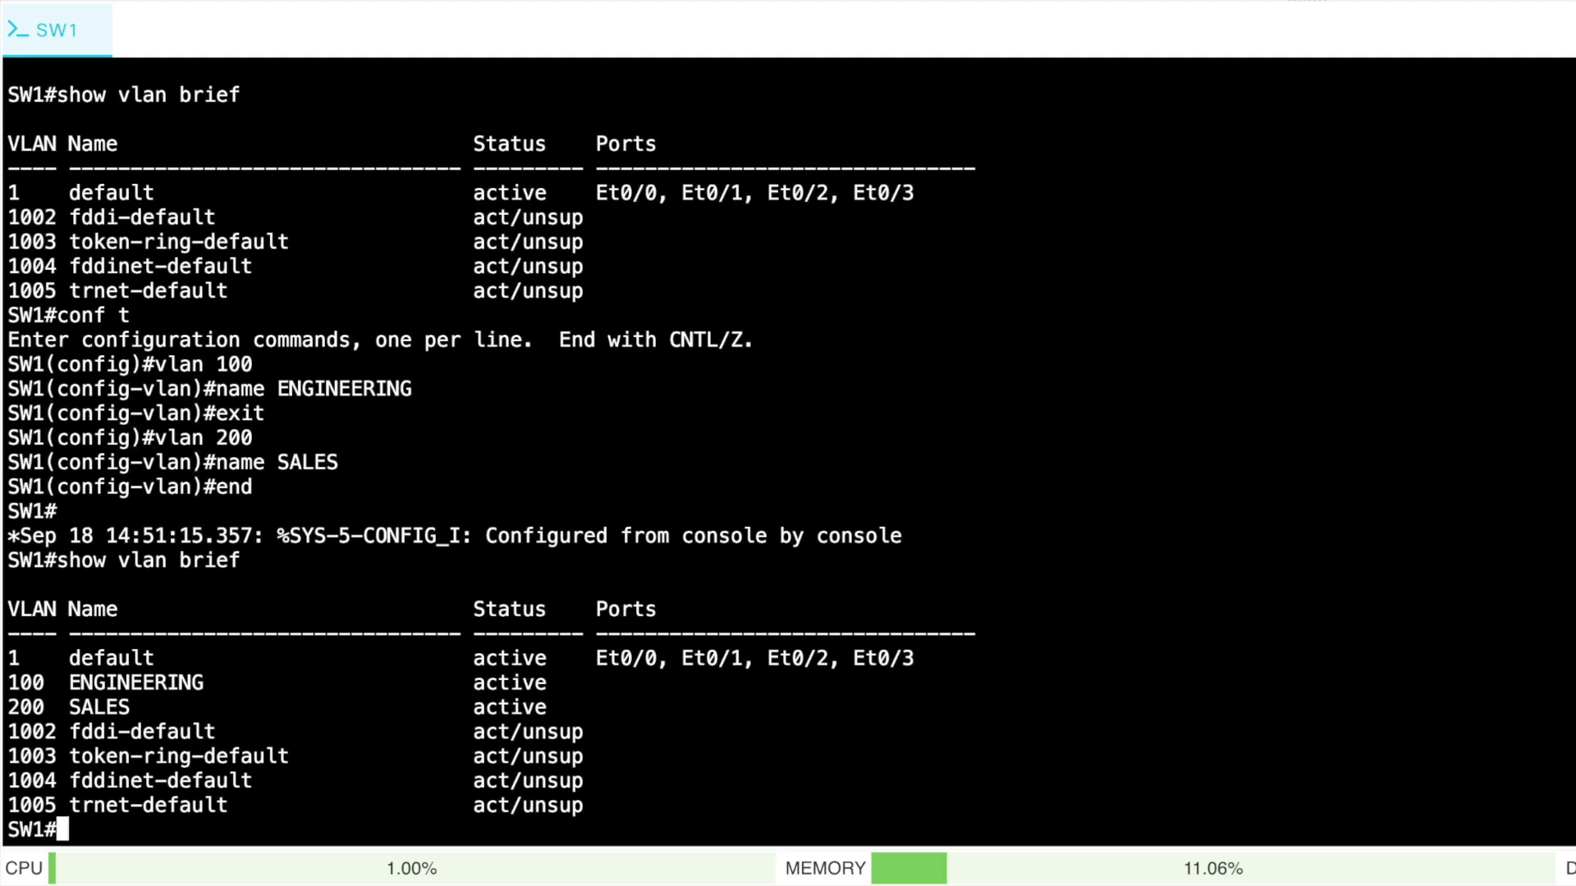
left_click_drag(125, 708, 3, 694)
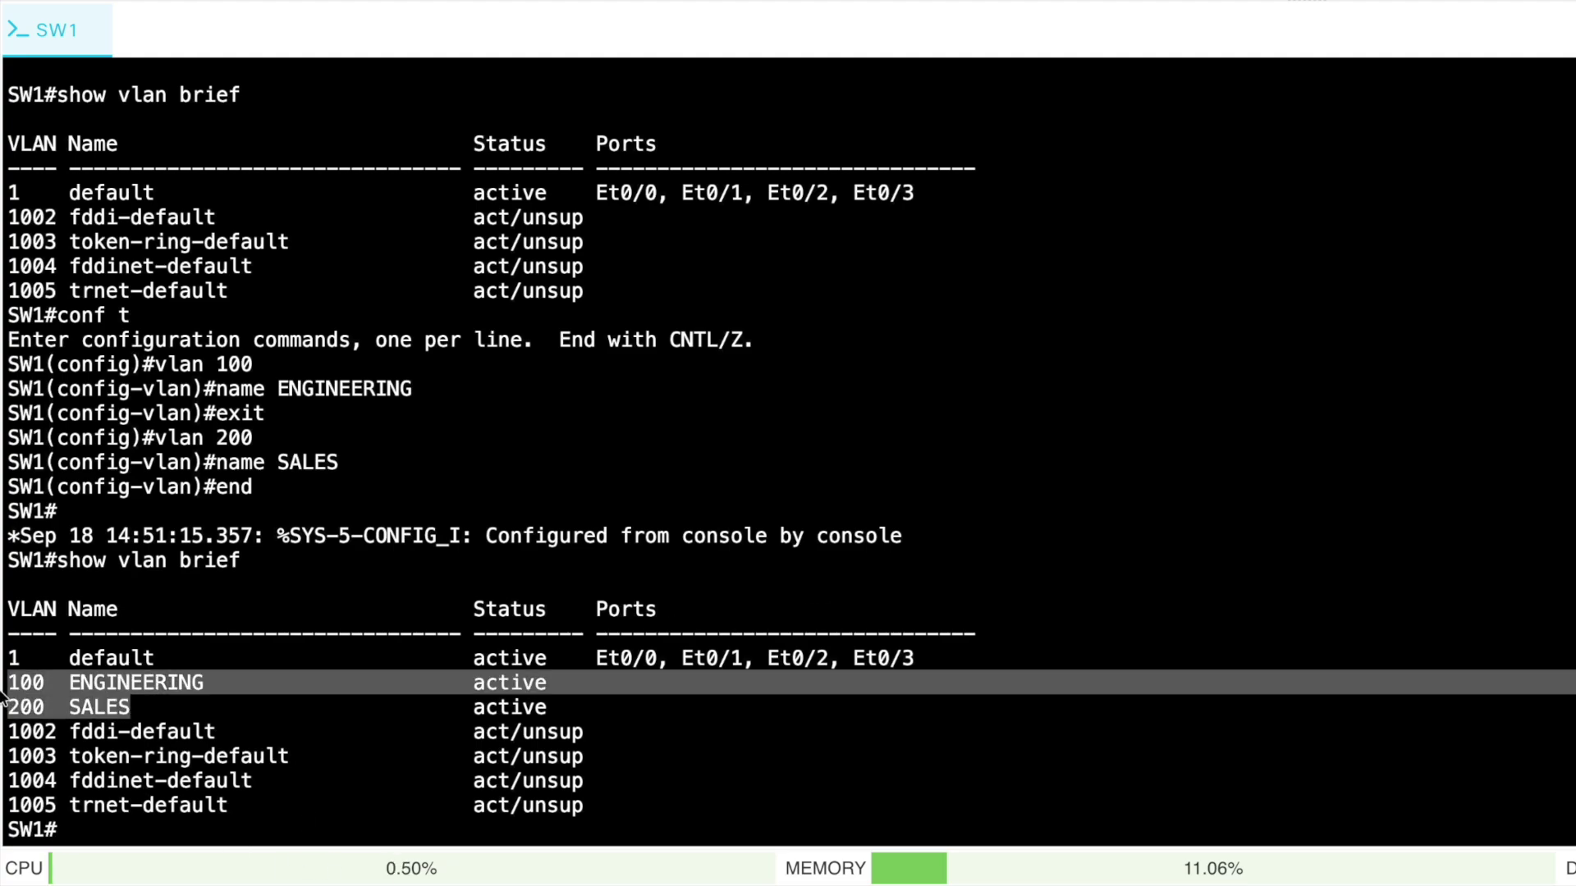
left_click(596, 677)
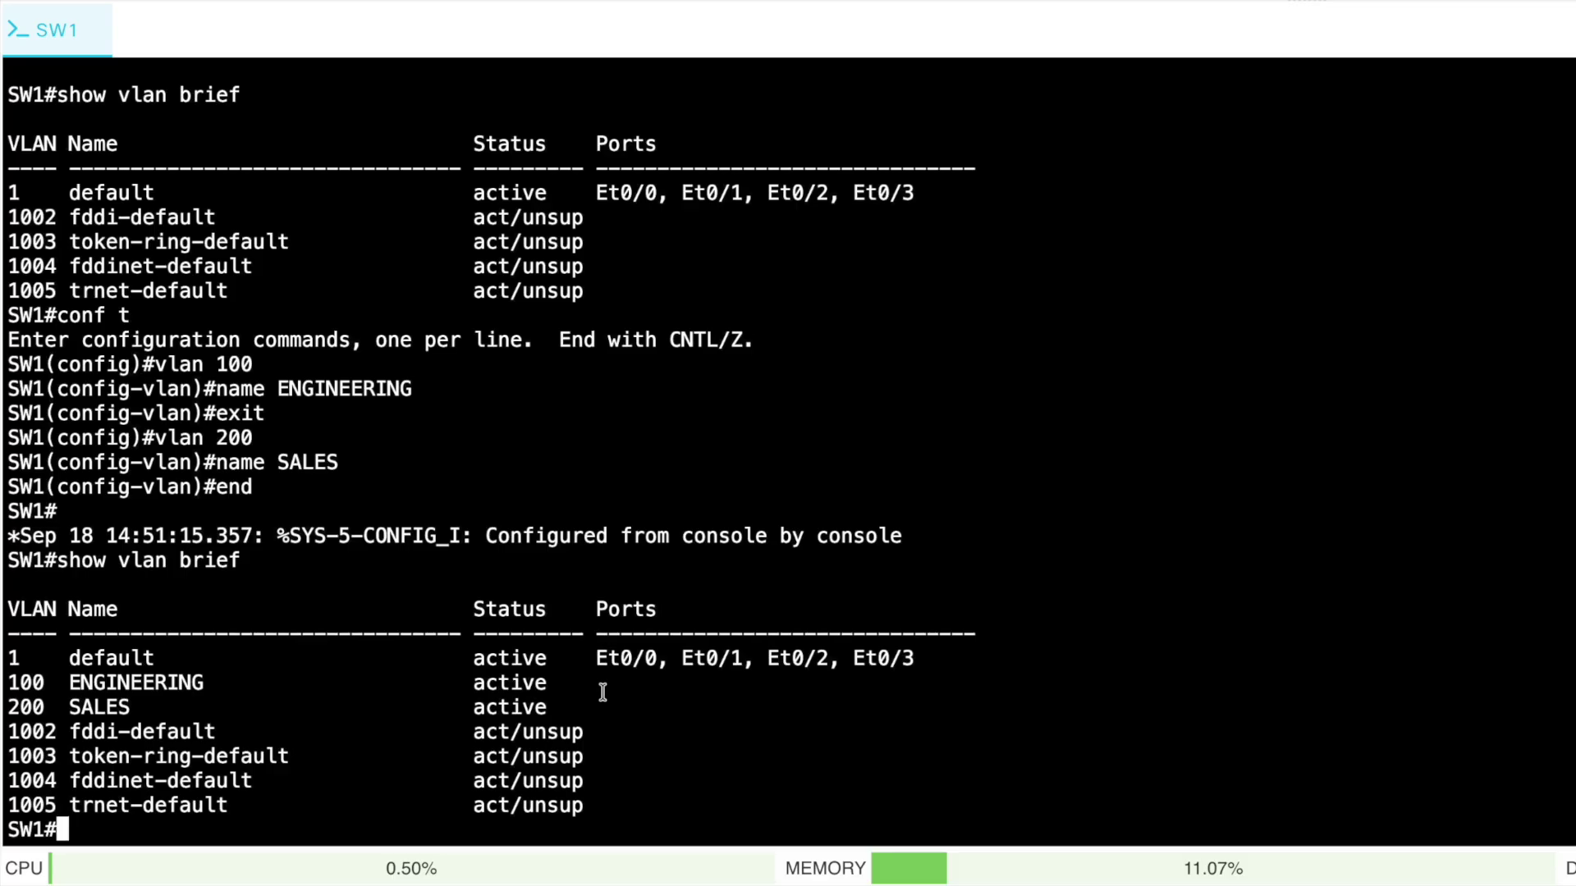
Assign interface Et0/0 to access VLAN 100 with switchport access vlan 100
type("conf t")
key("Return")
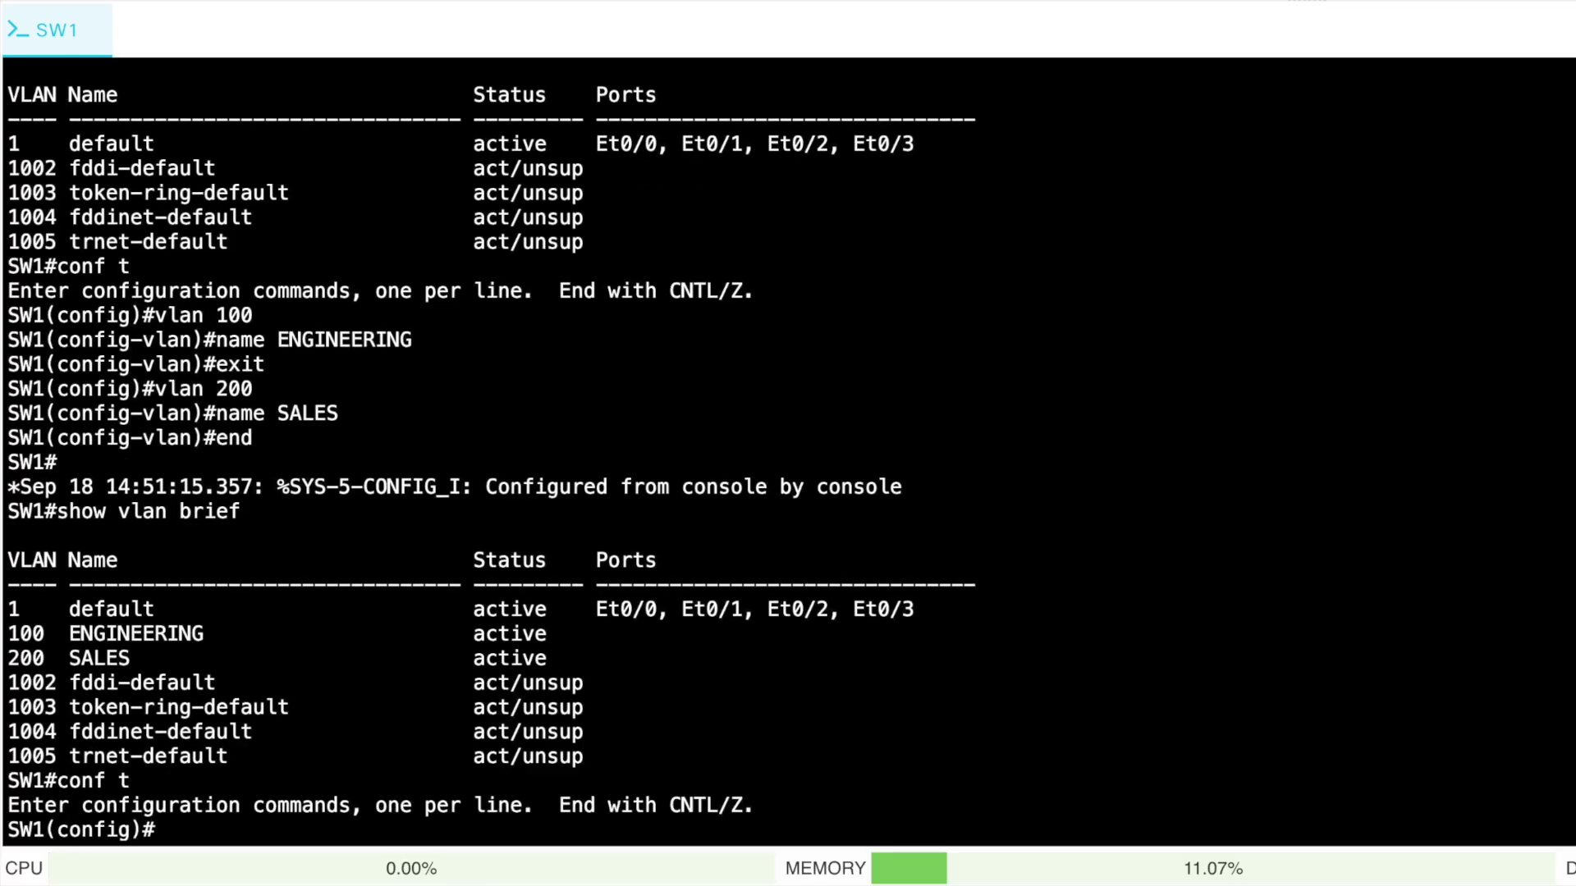
type("int et0/0")
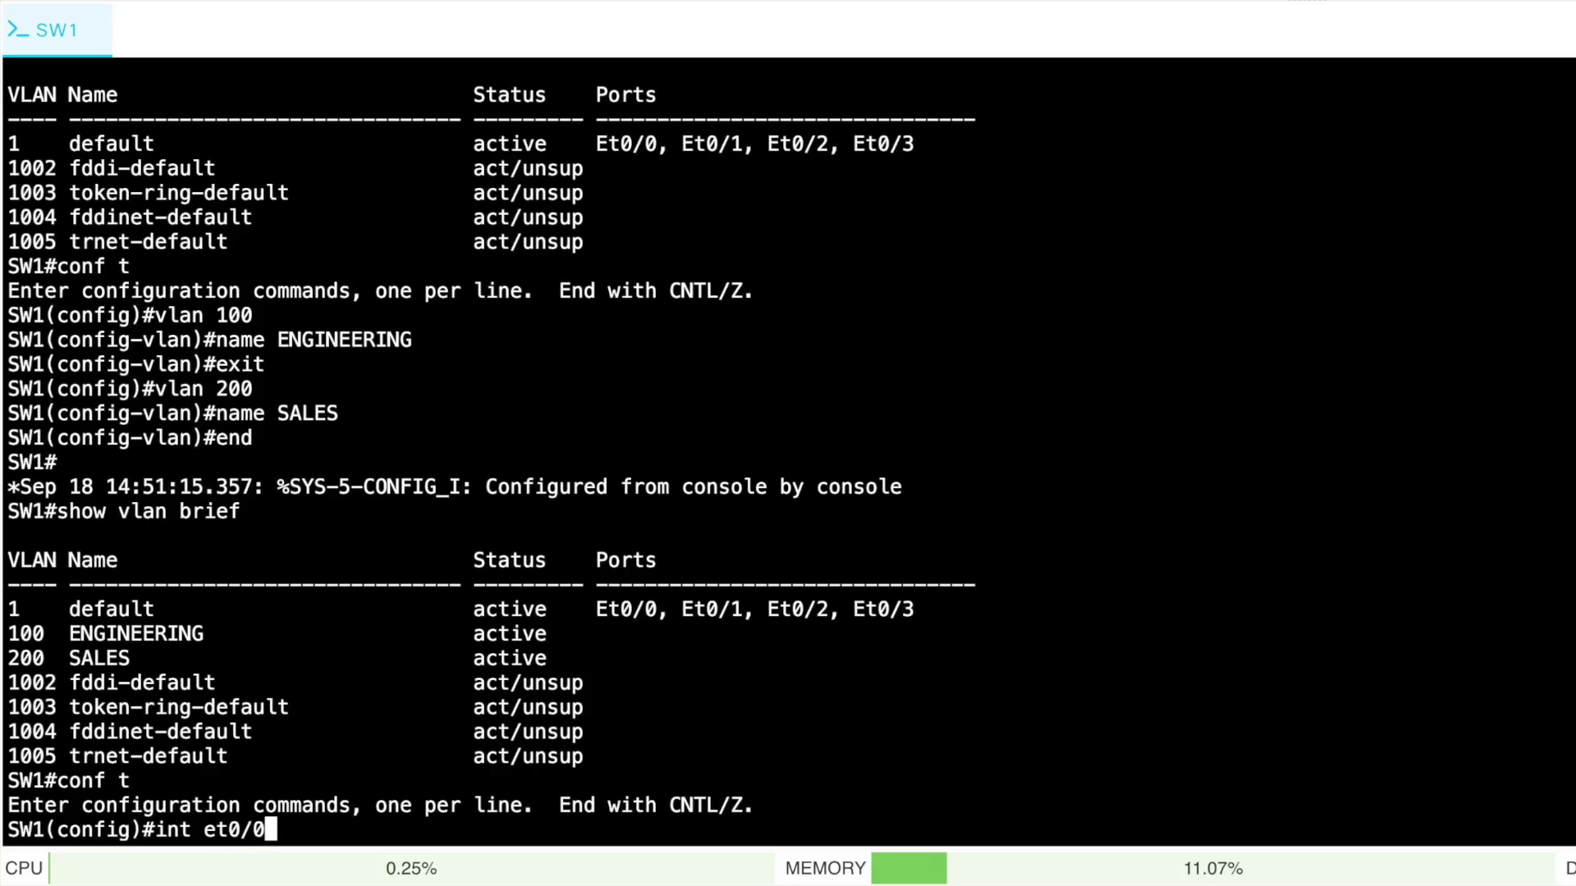
key("Return")
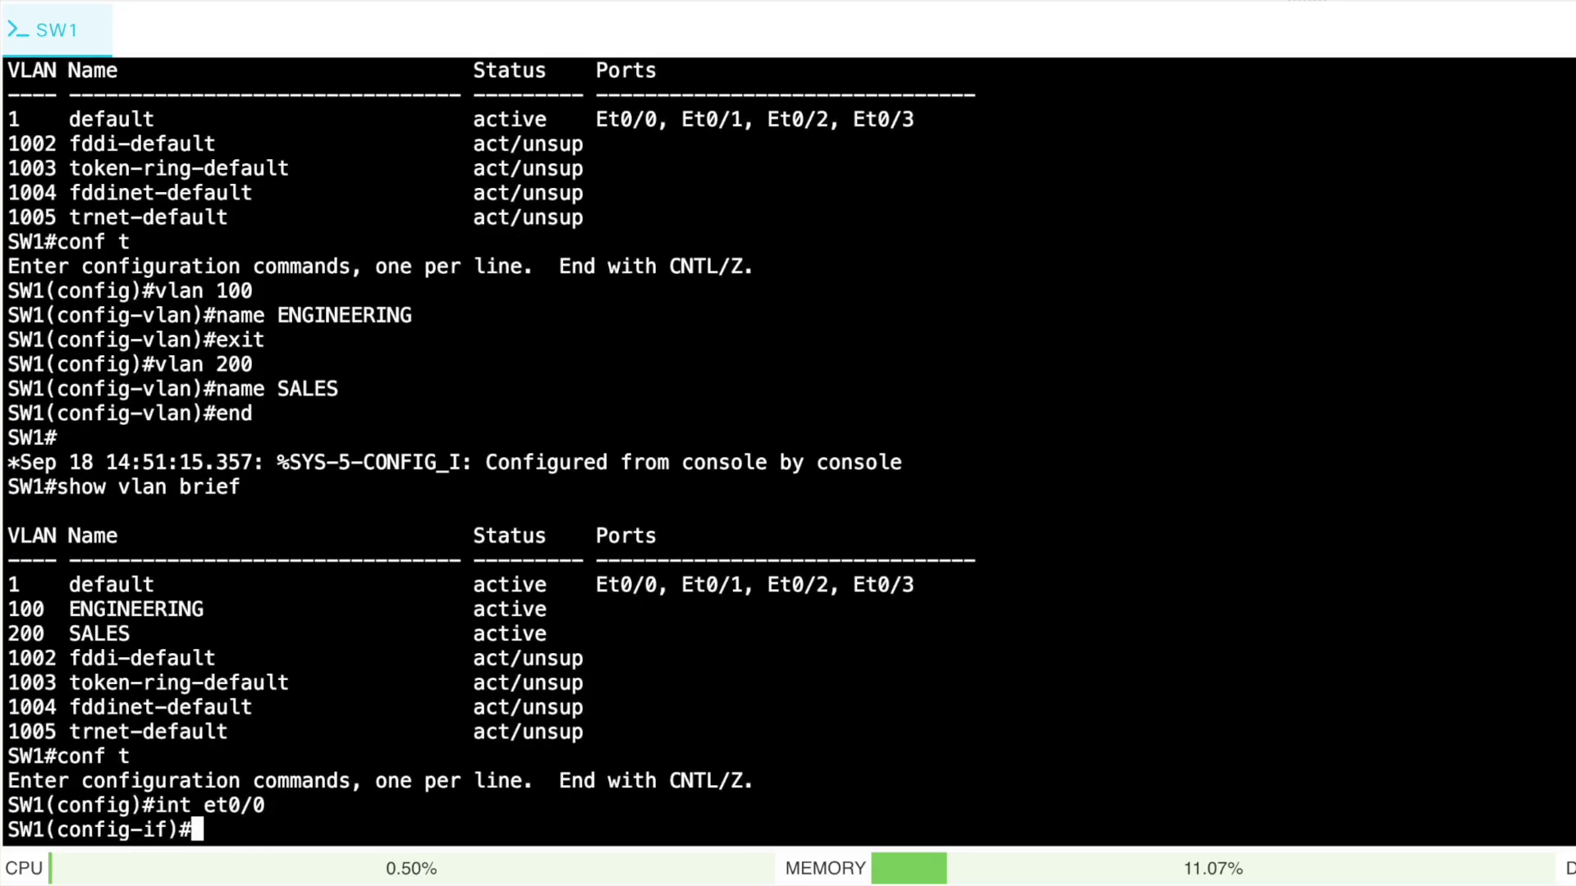
type("switchpor")
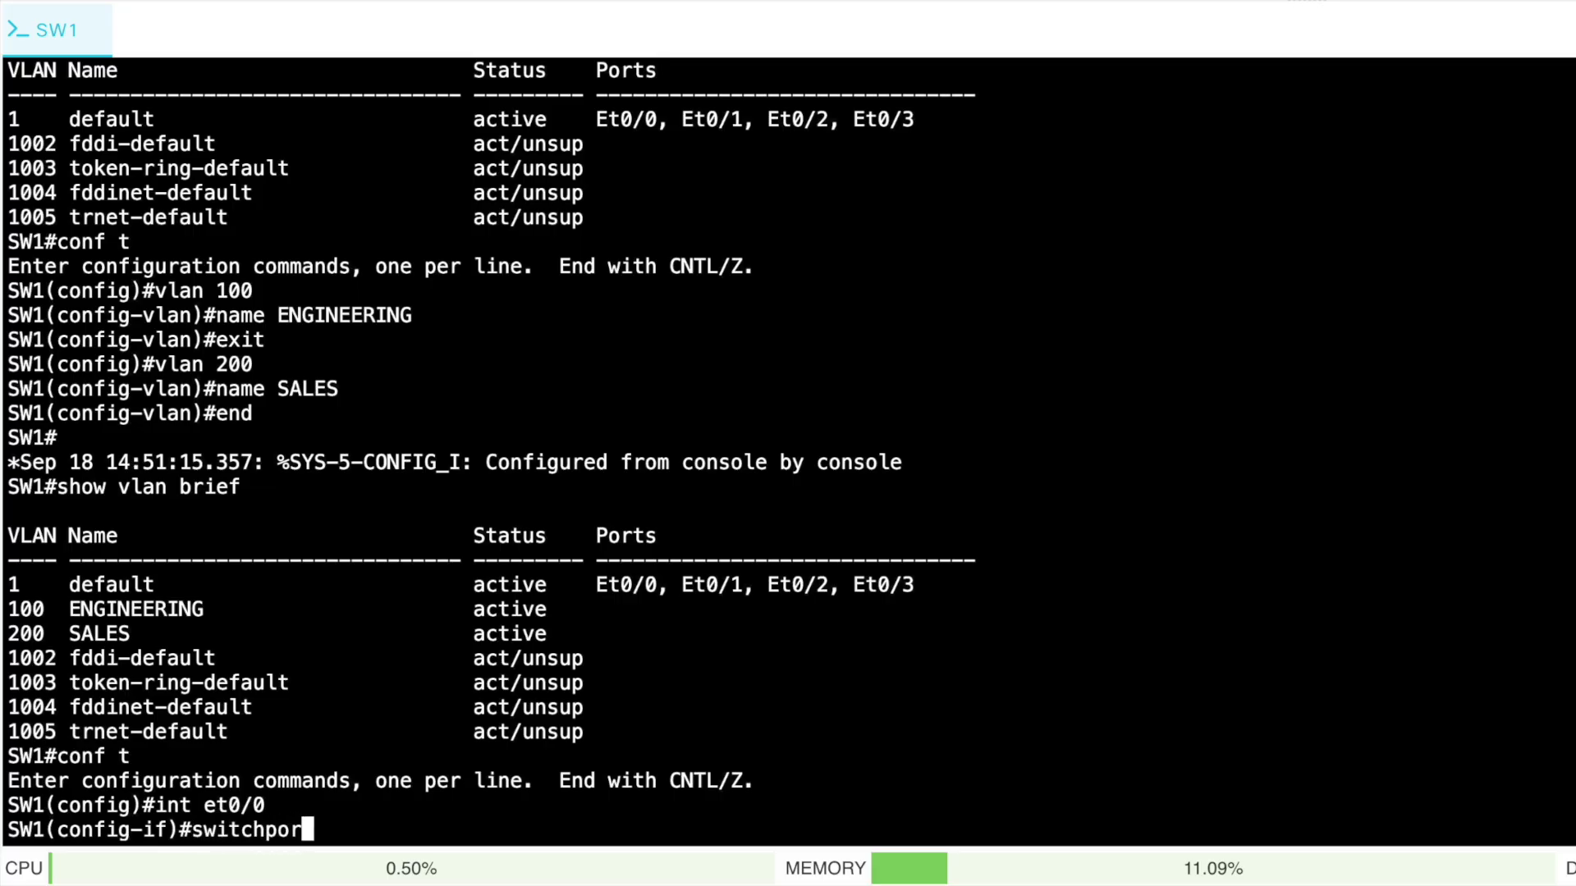
type("t access vlan")
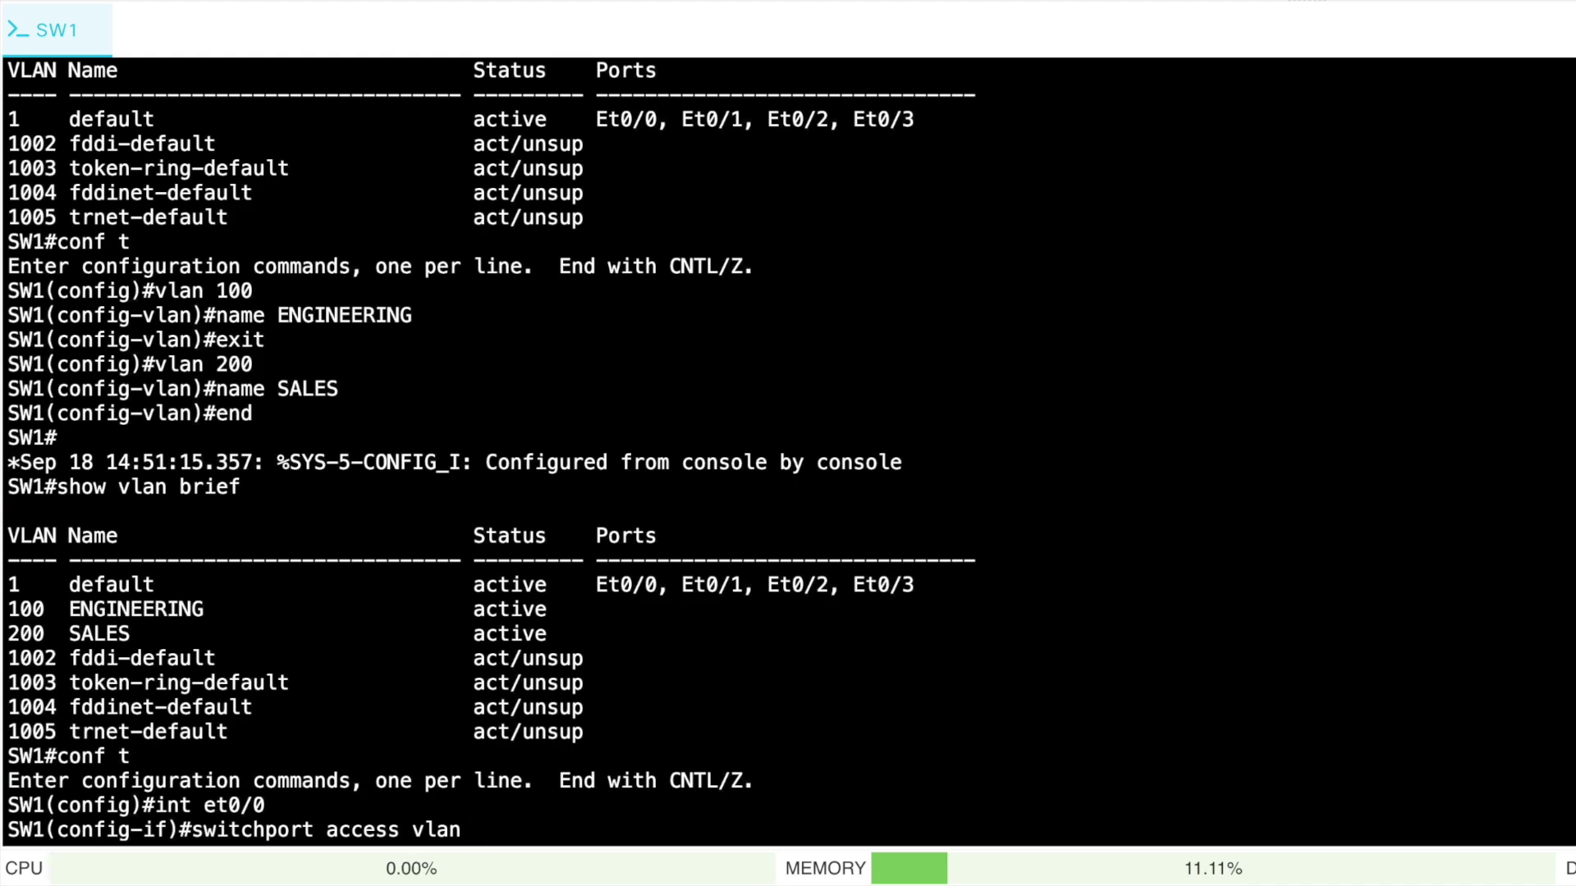
type("100")
key("Return")
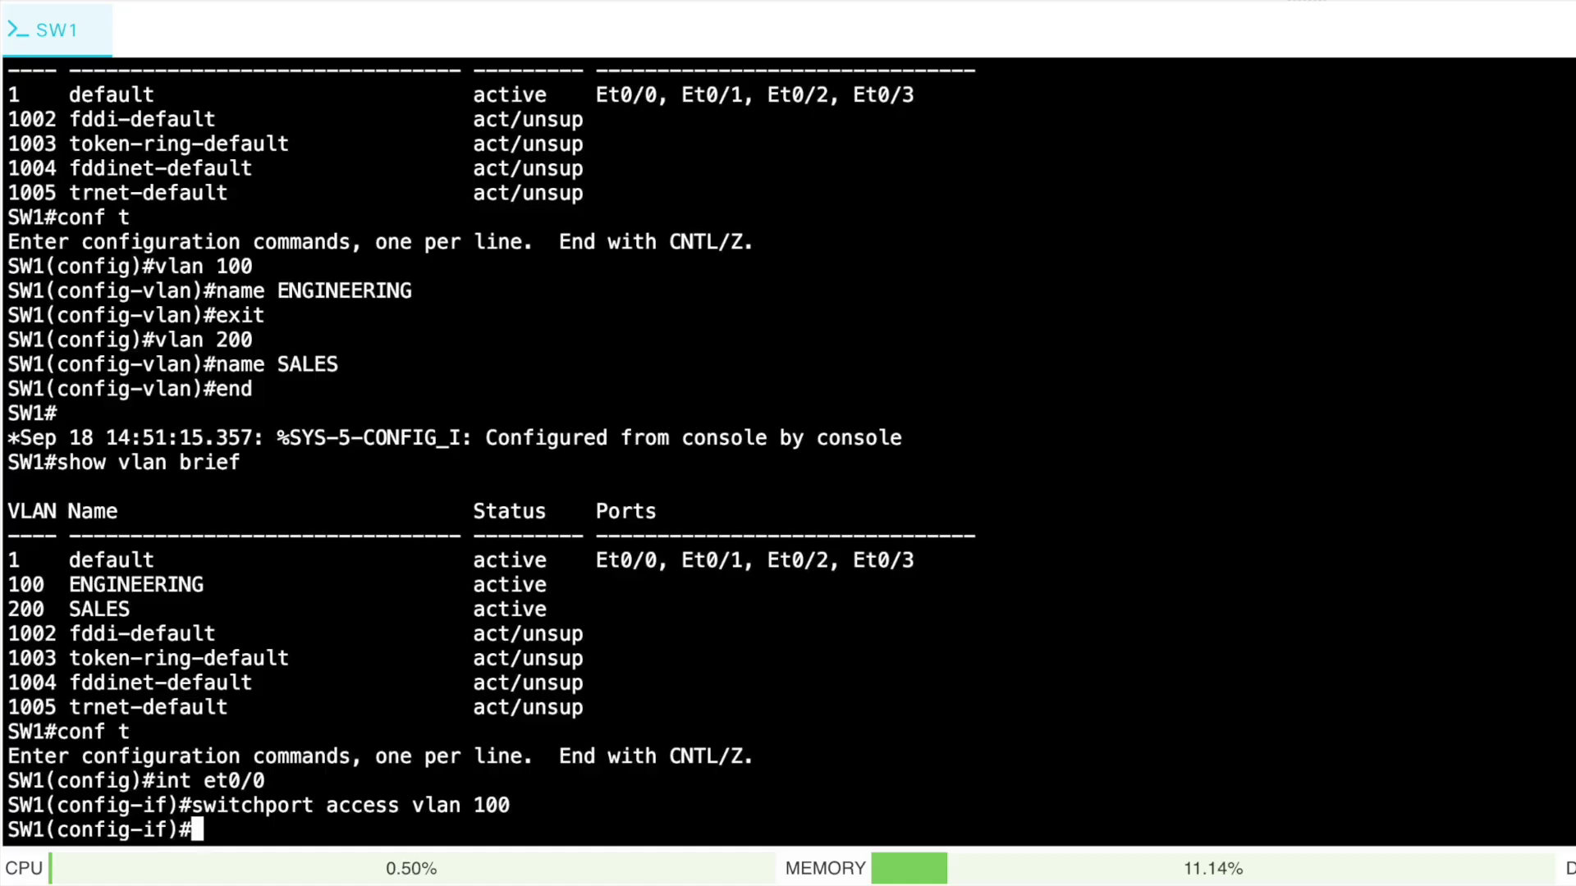
Use int range eth0/1 - 2 to put Et0/1 and Et0/2 in access VLAN 200, then end
type("int")
key("Tab")
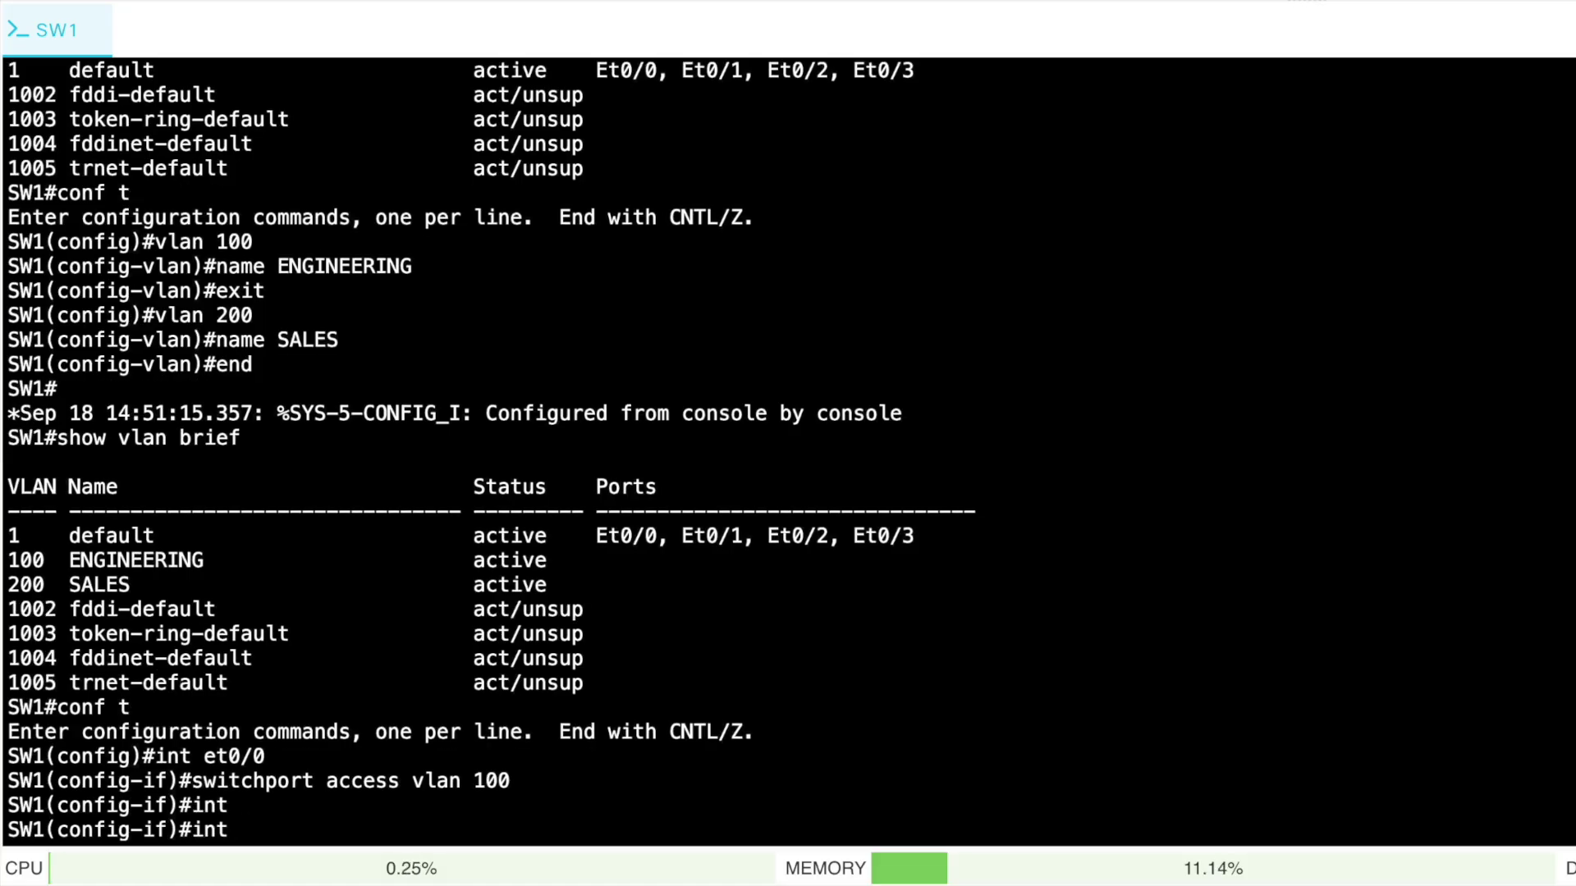
type("ran")
key("Tab")
type("eth")
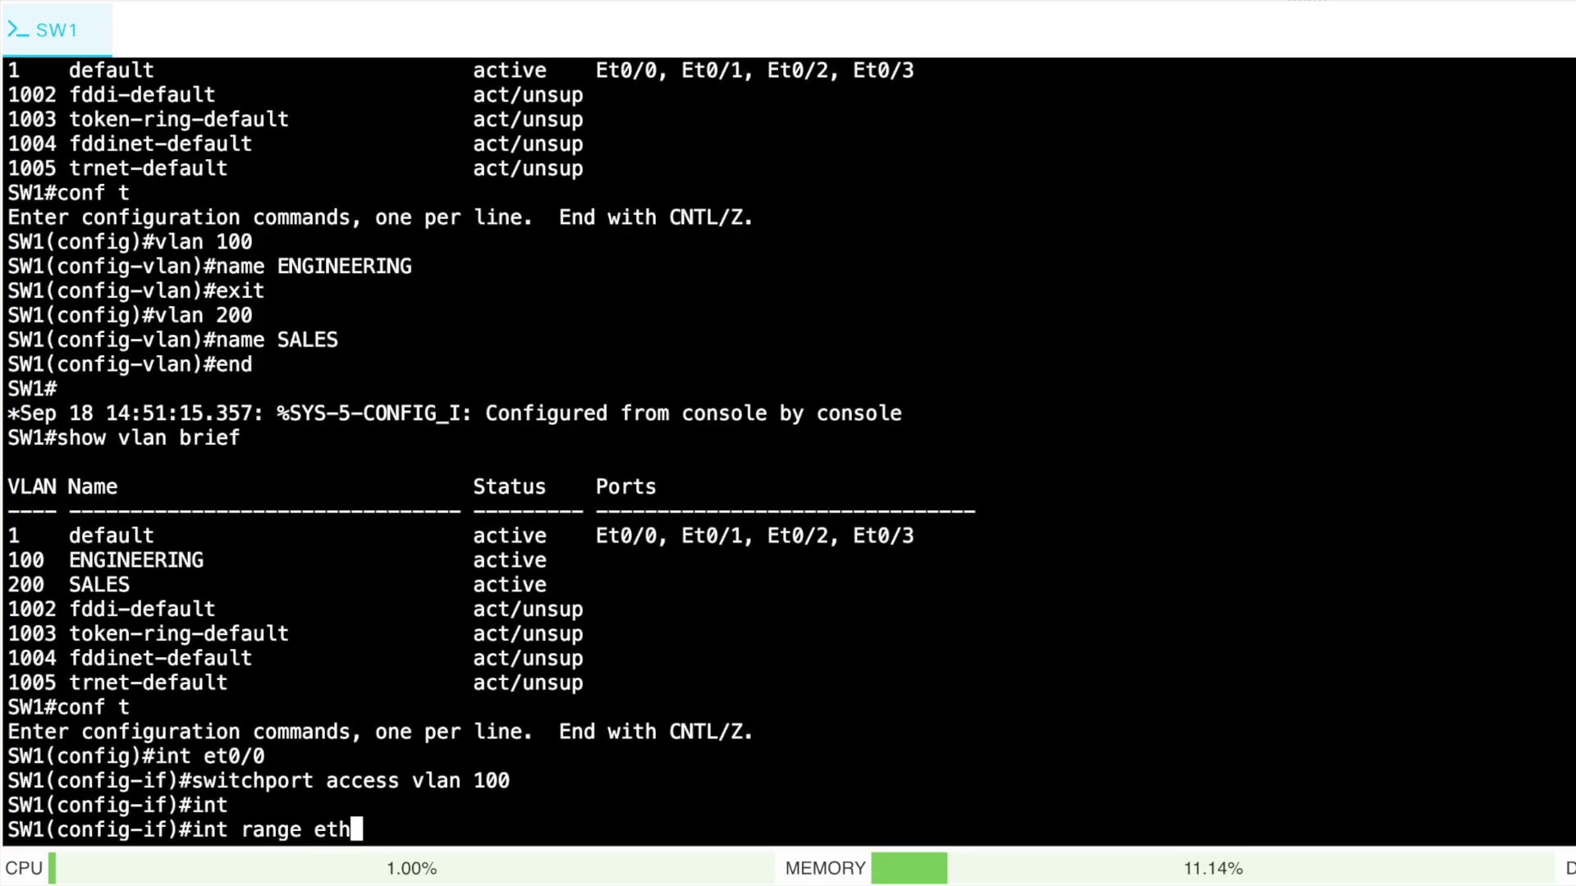
type("0/1 - ")
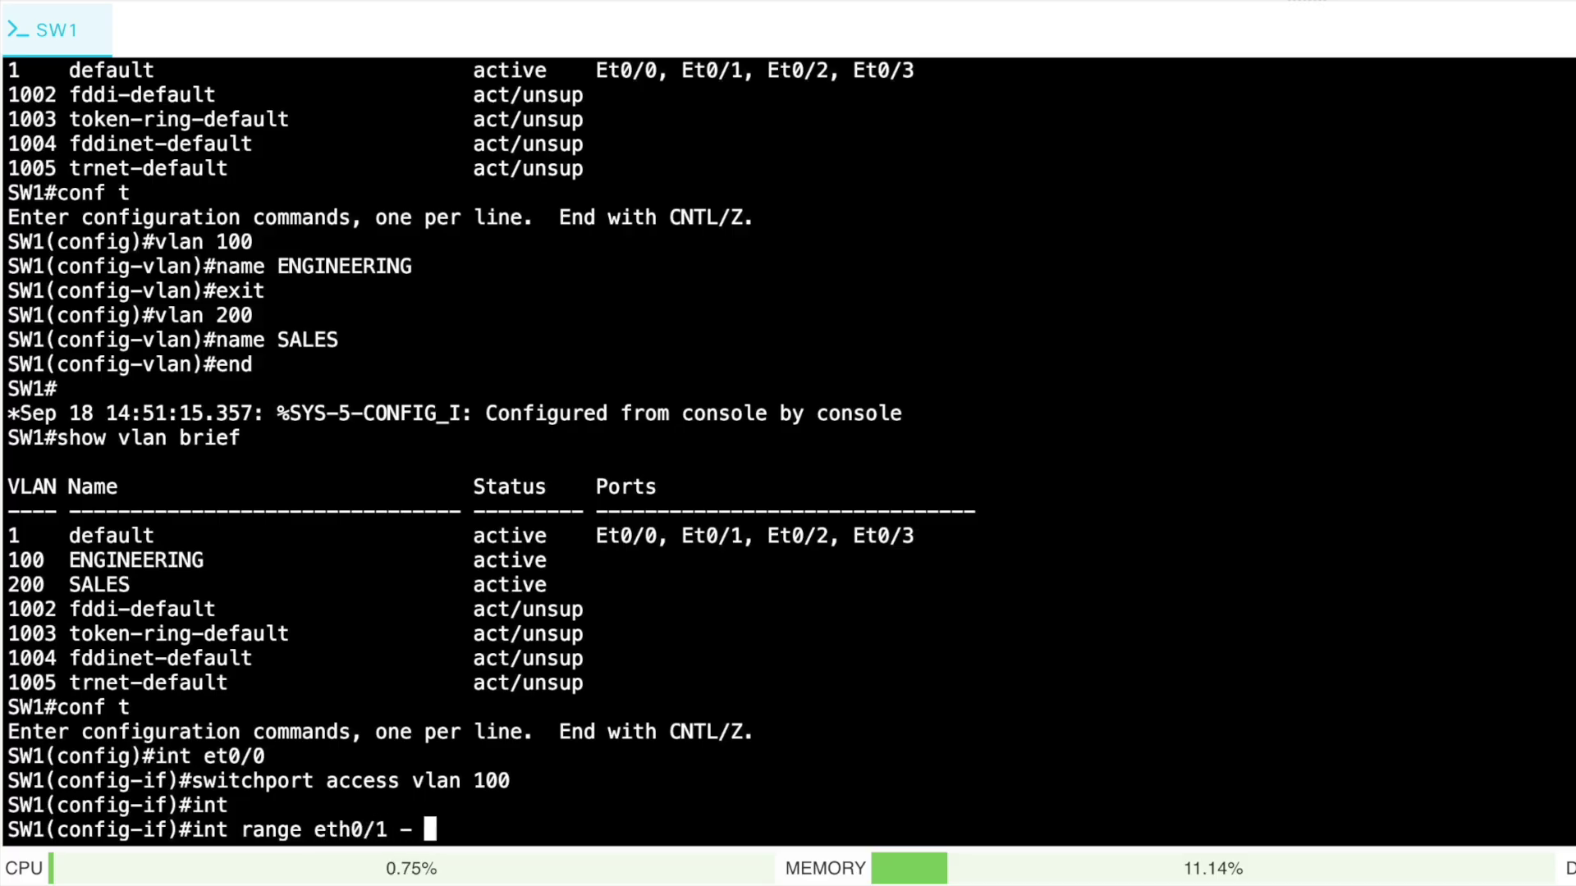
type("2")
key("Return")
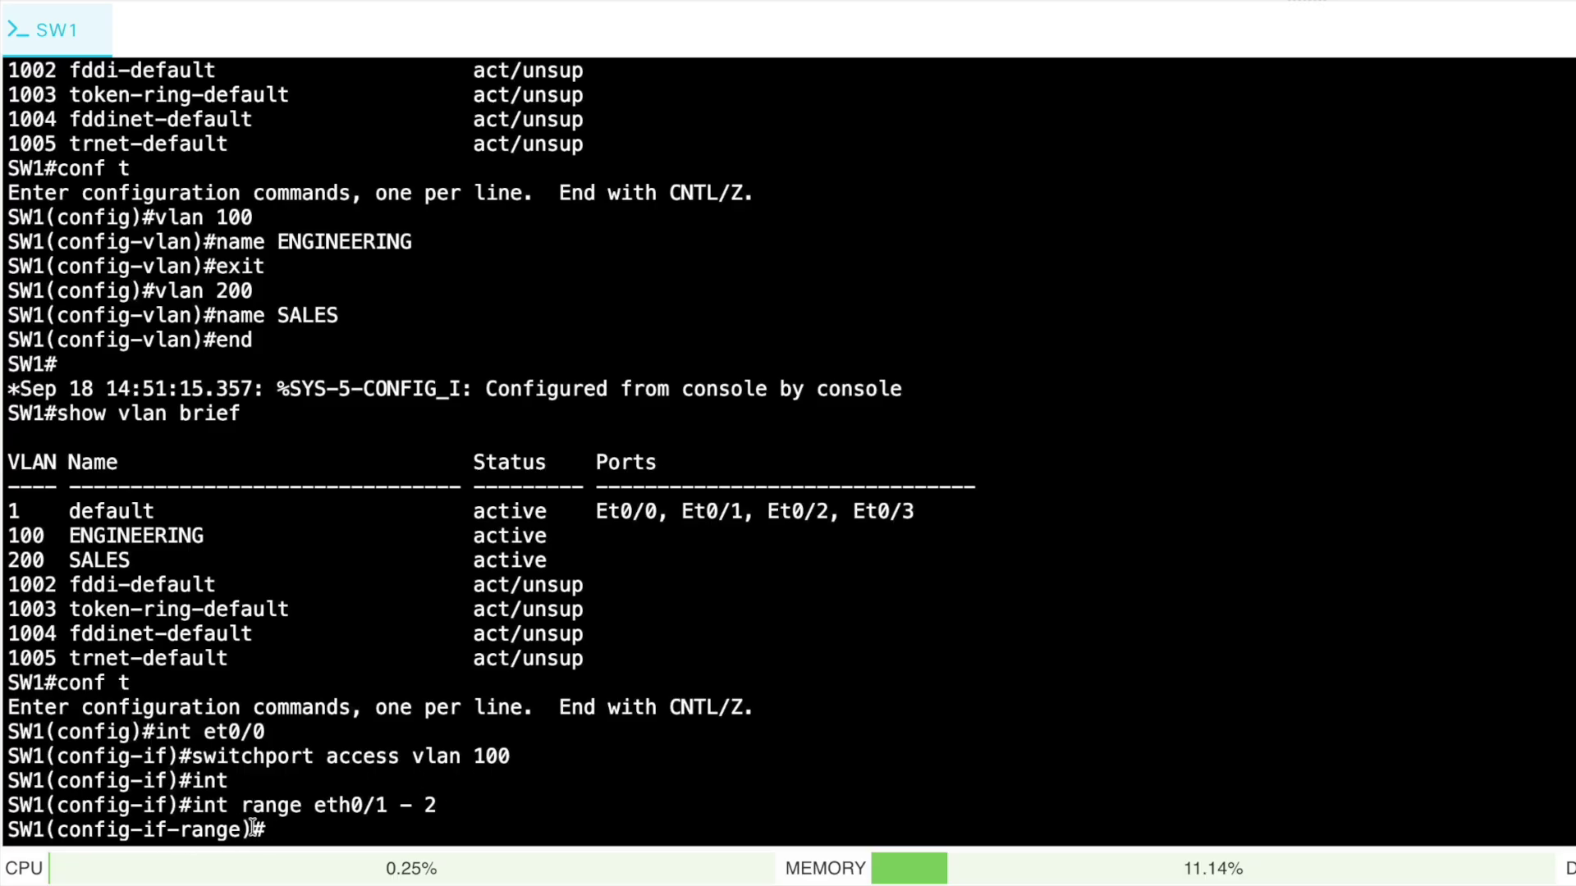
left_click_drag(256, 830, 141, 831)
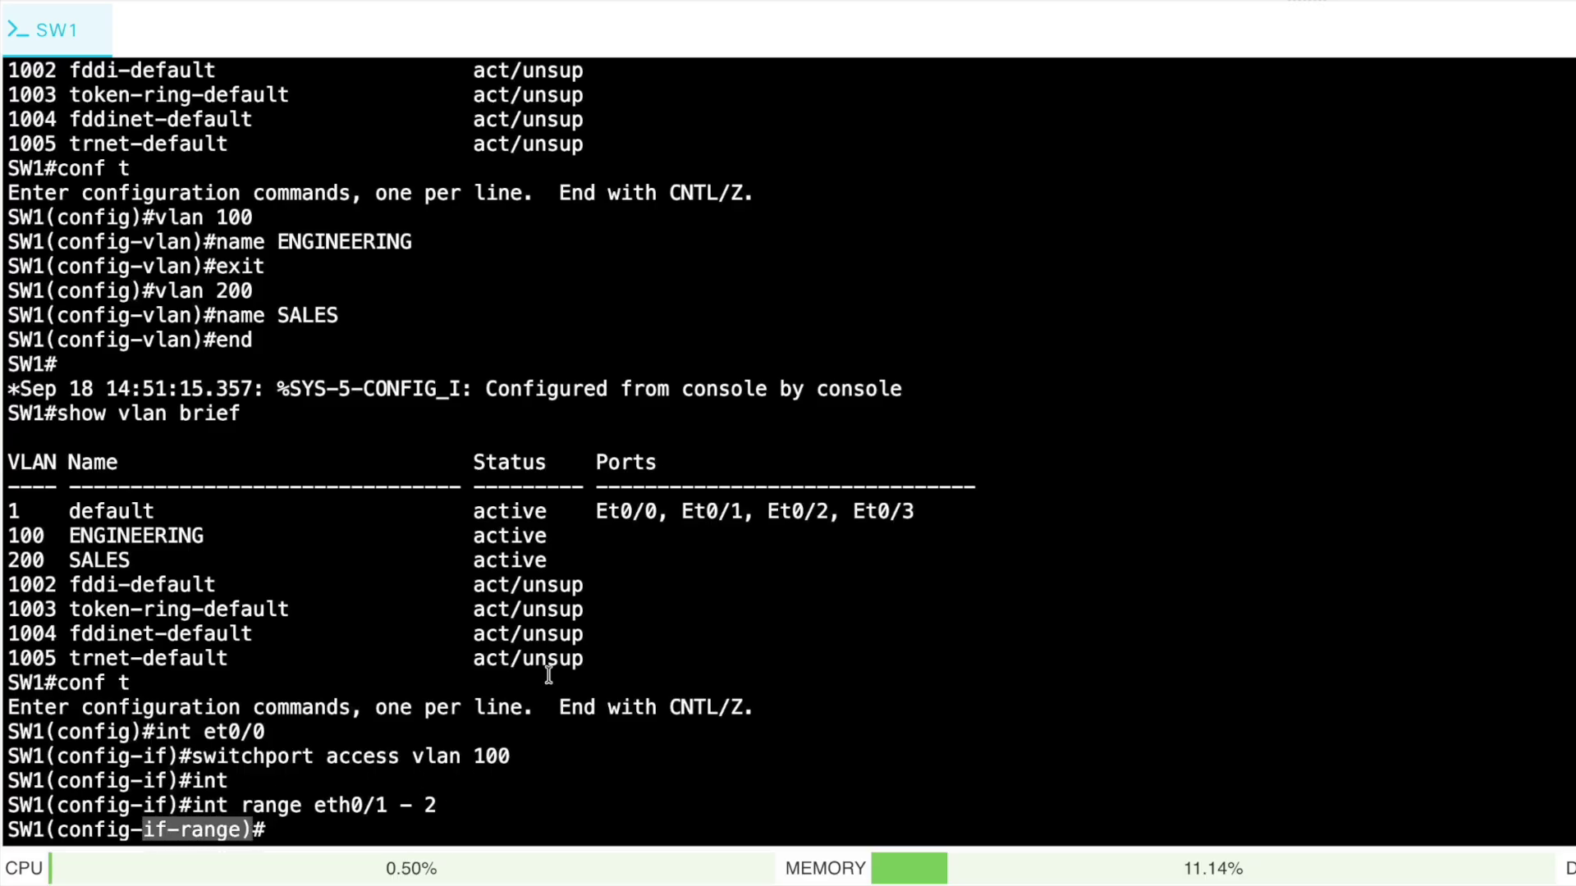
type("swi")
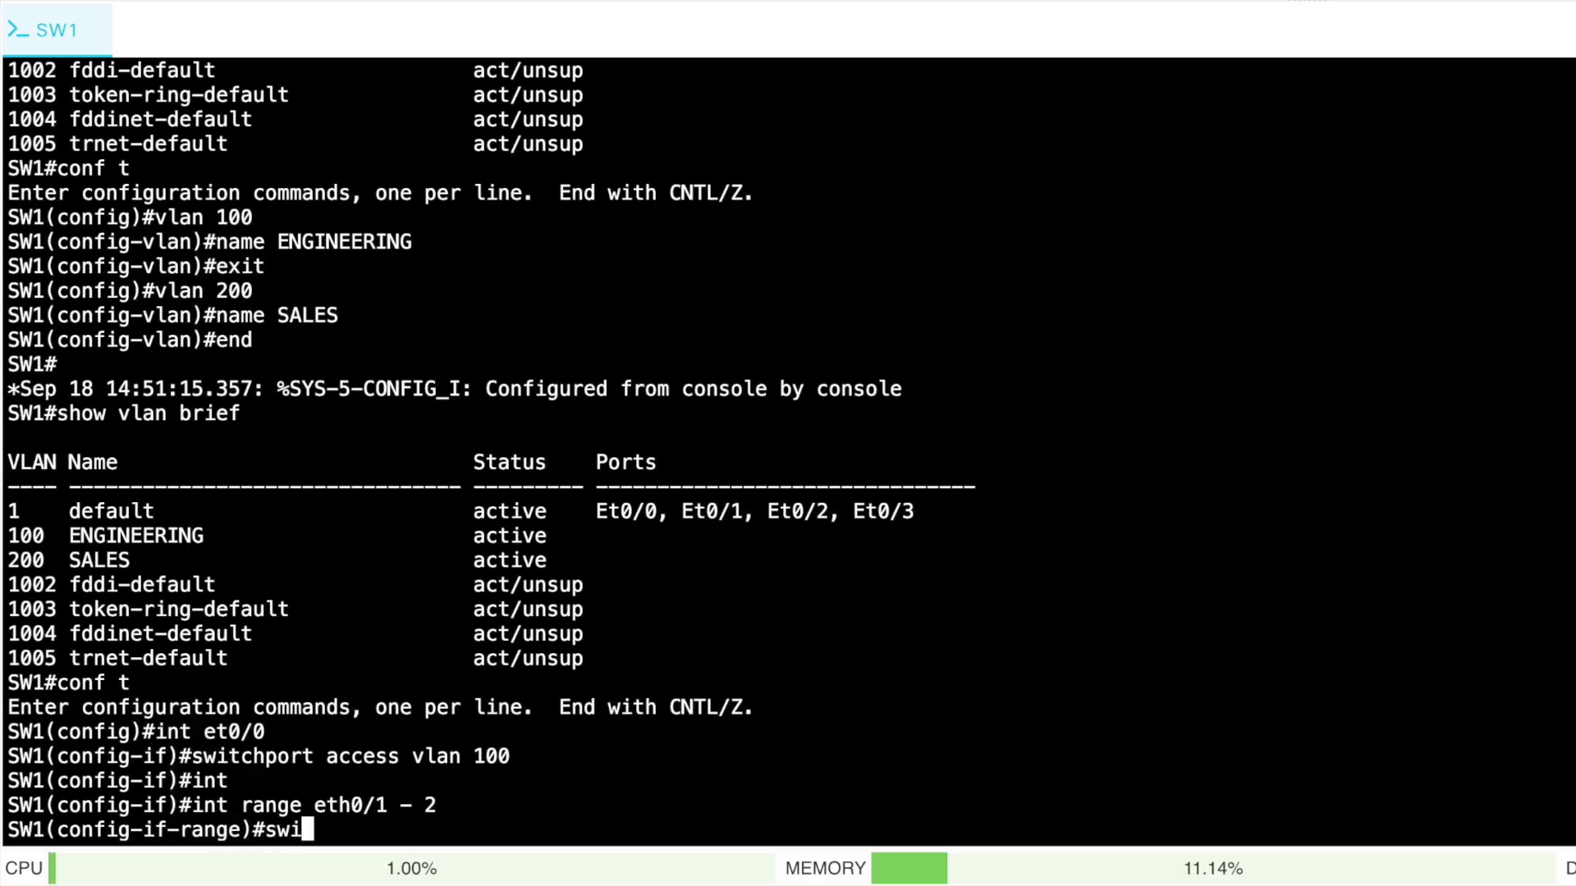
type("tchport a")
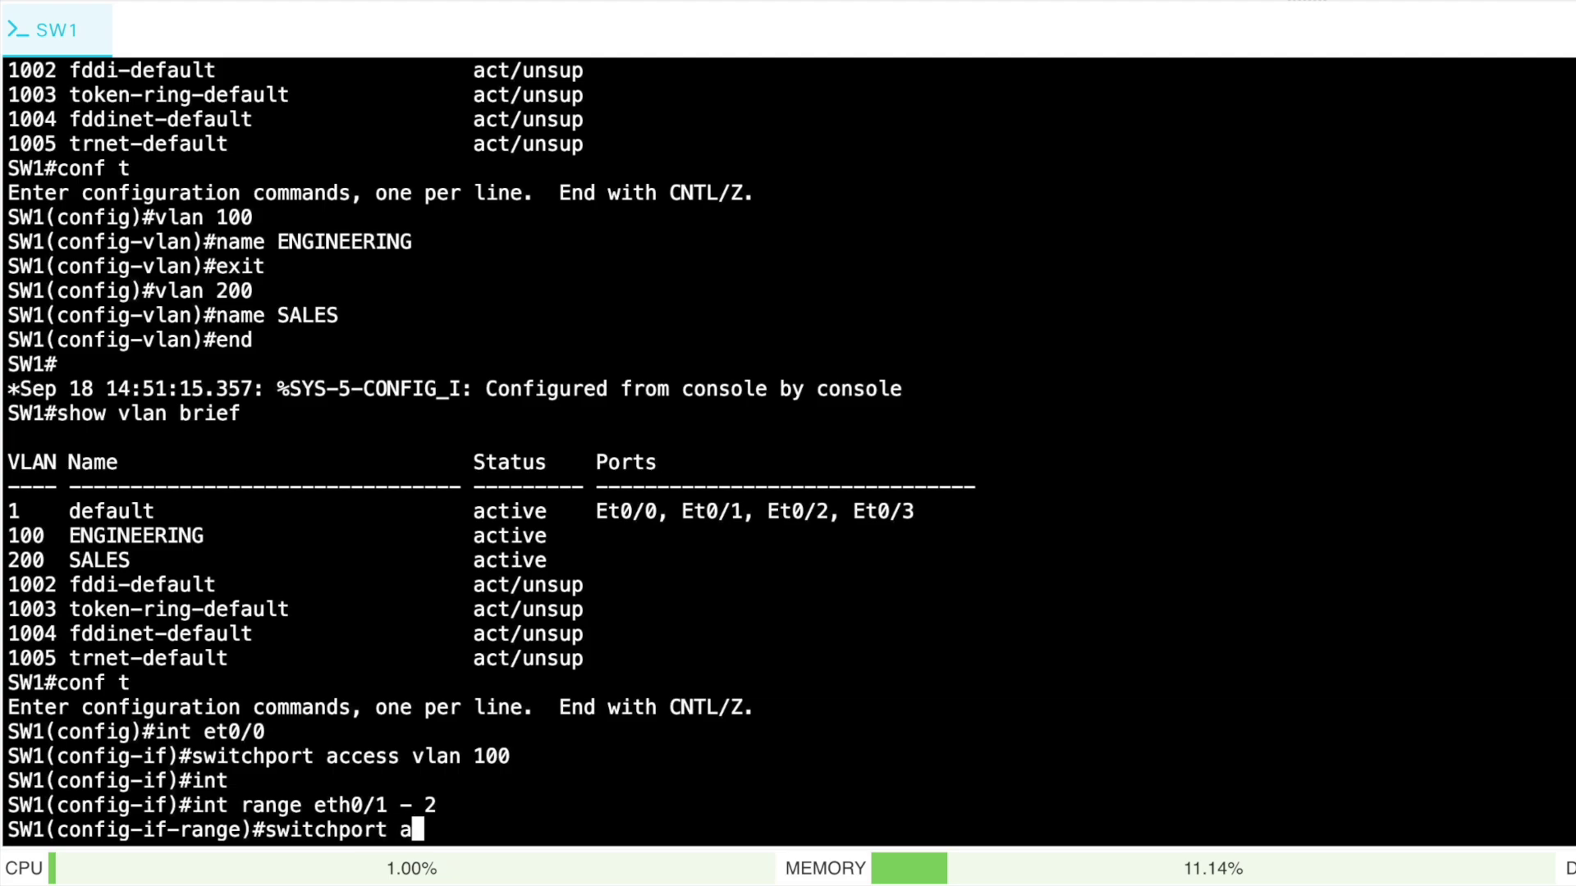
type("ccess vlan ")
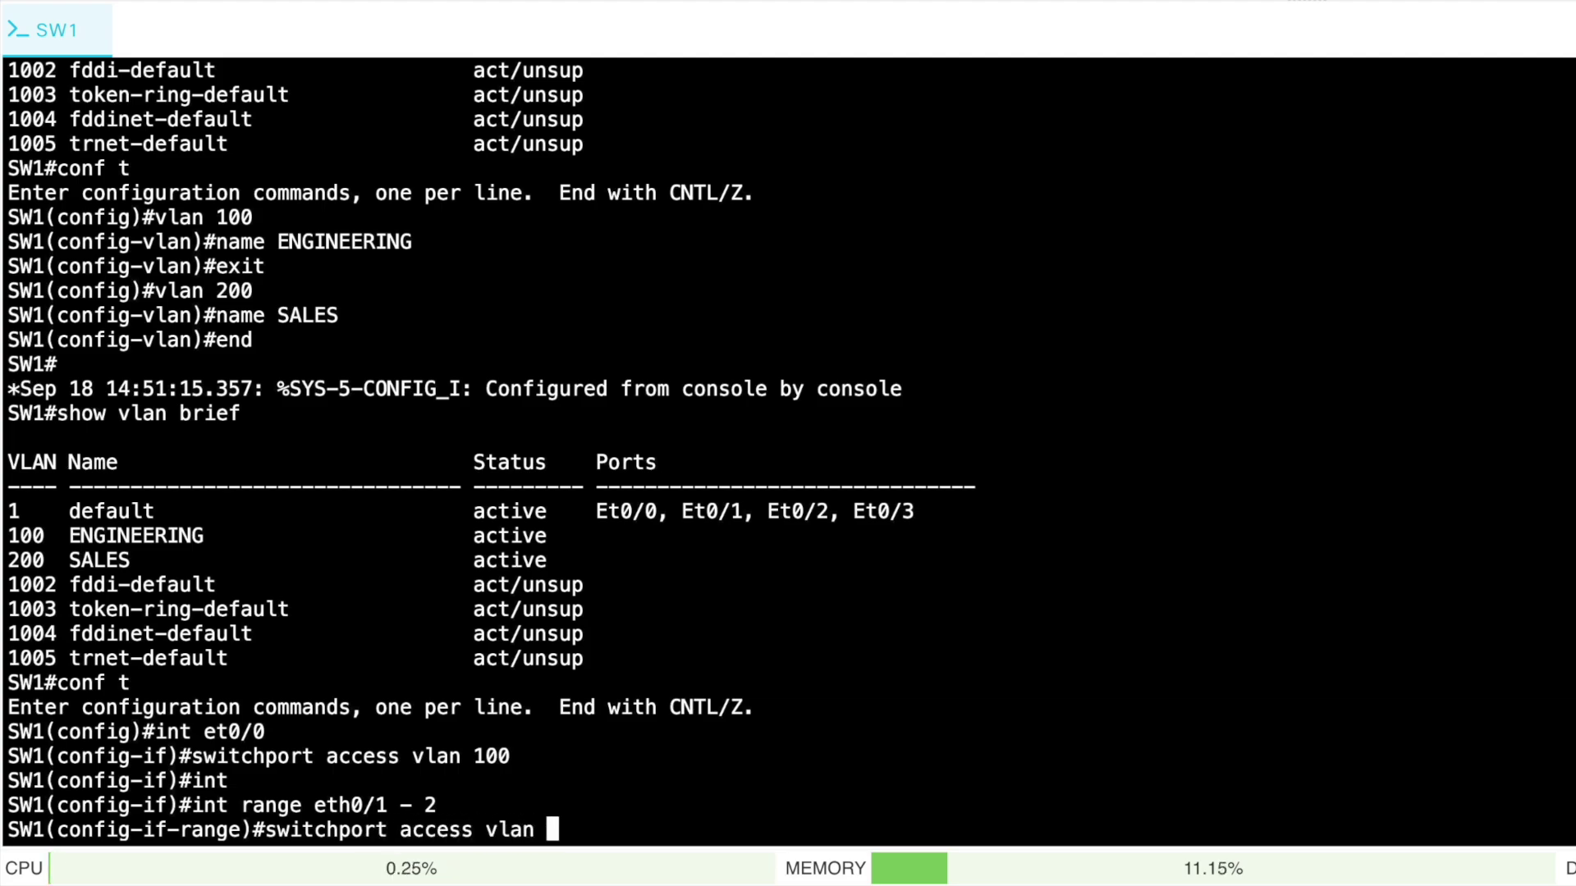
type("200")
key("Return")
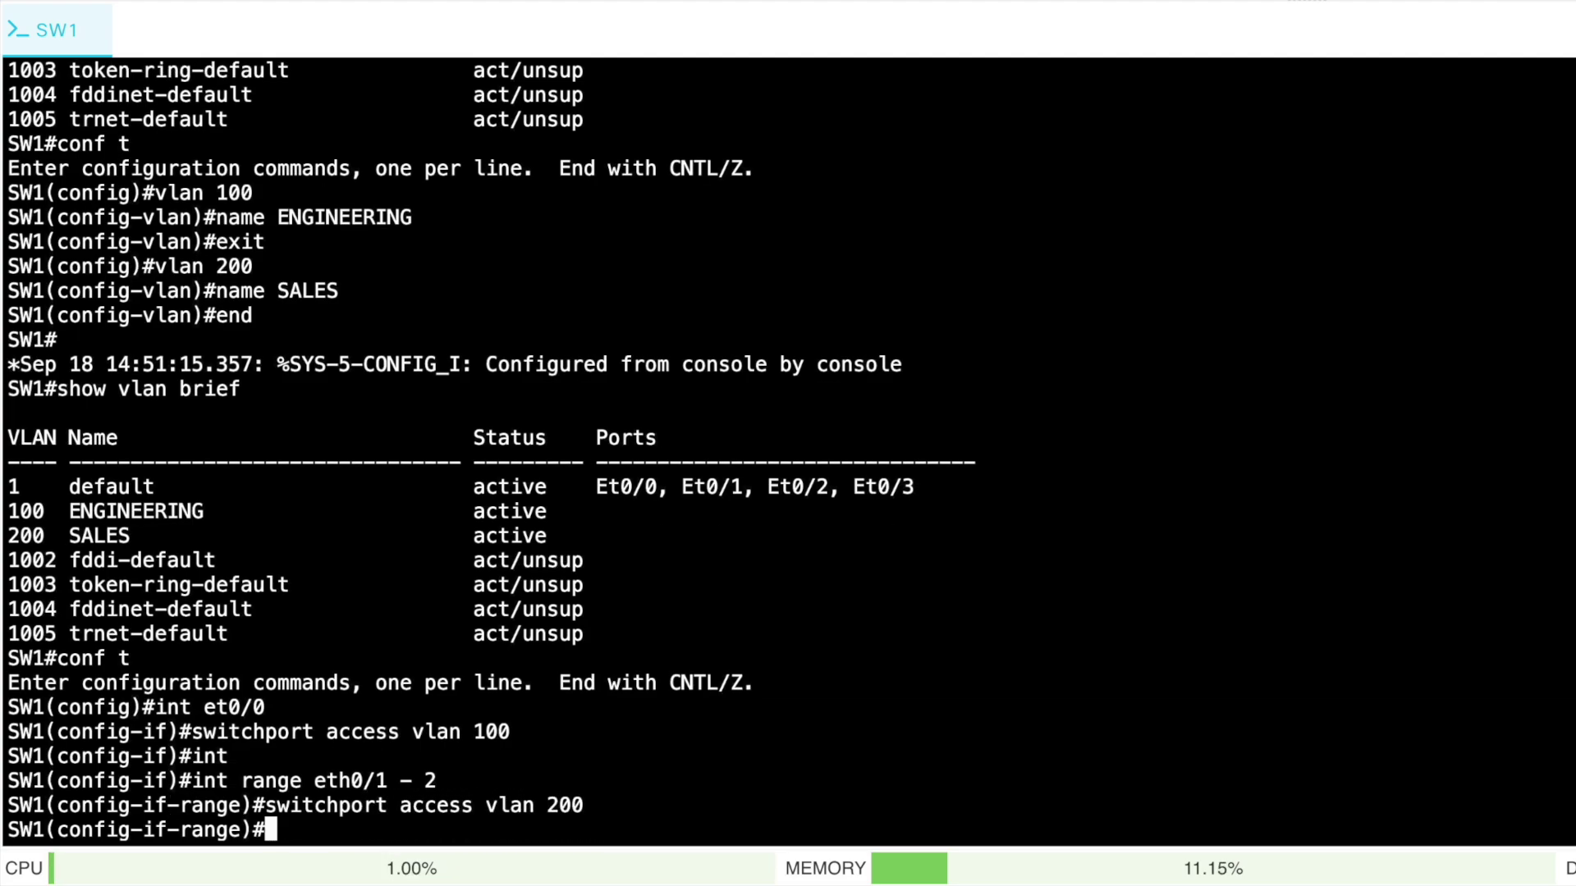
type("end")
key("Return")
Run show vlan brief and point out Et0/0 under VLAN 100, Et0/1–Et0/2 under VLAN 200
type("show vl")
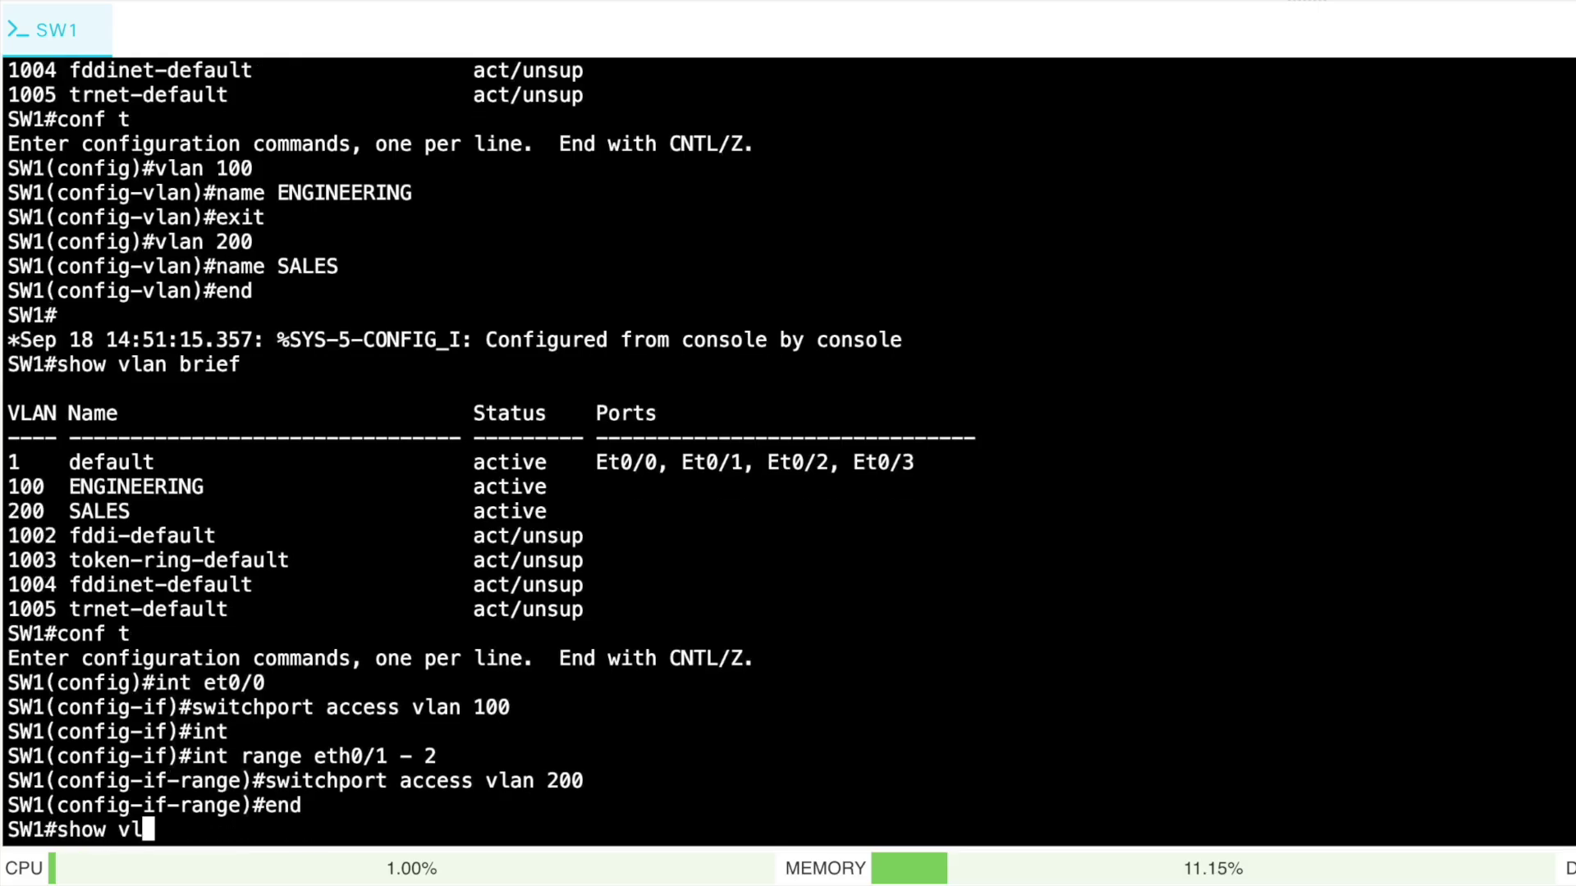
type("an brief")
key("Return")
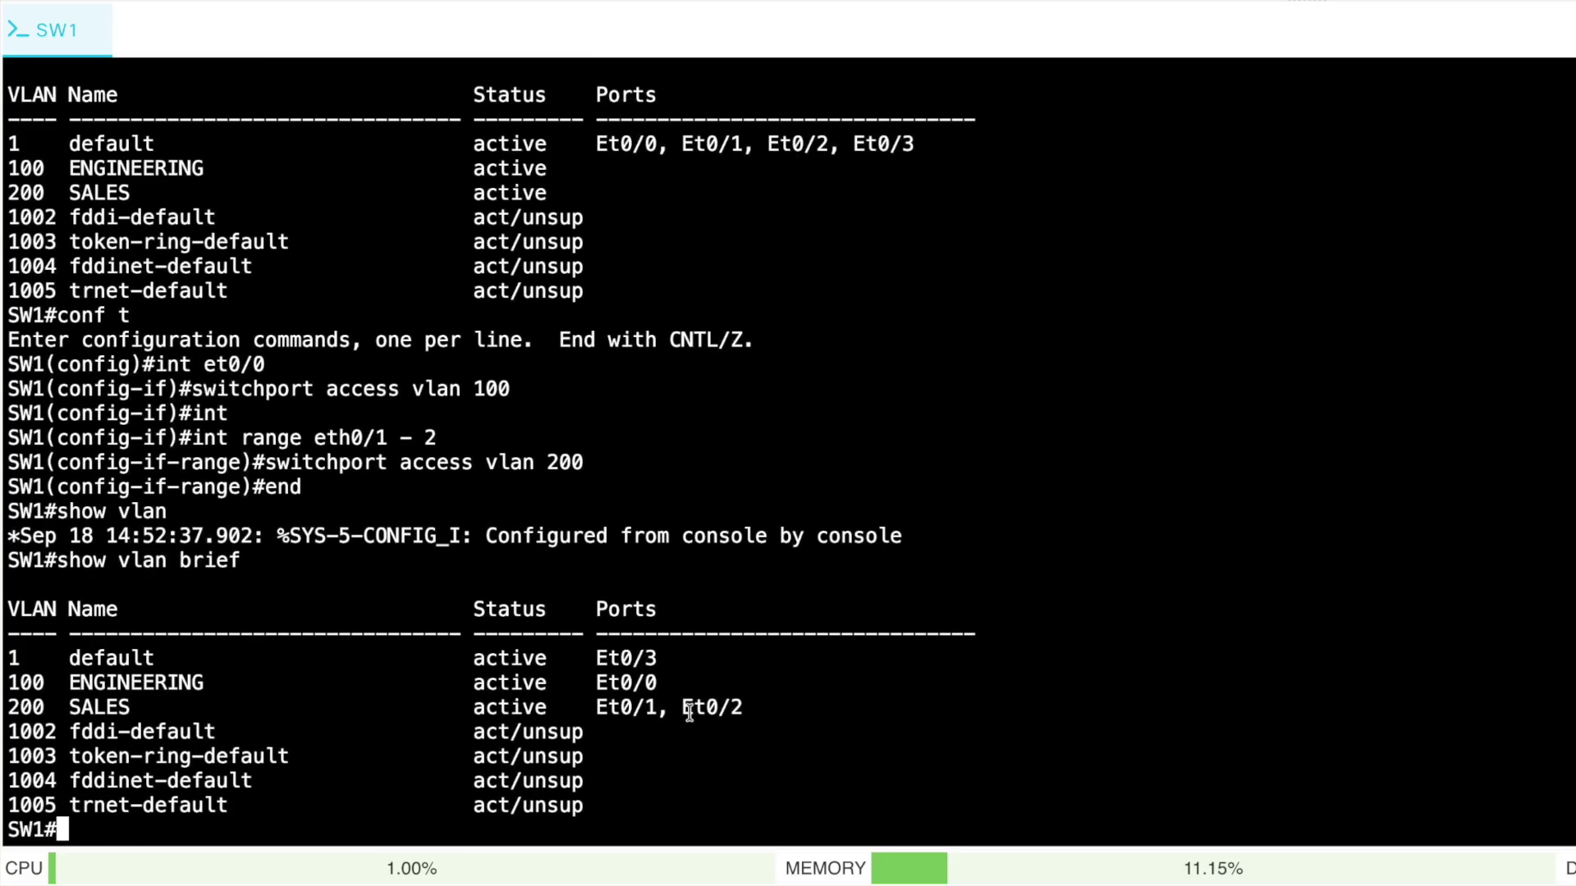
left_click_drag(667, 682, 594, 685)
mouse_move(46, 683)
left_mouse_down()
mouse_move(7, 683)
mouse_move(37, 683)
left_mouse_up()
left_click_drag(744, 707, 599, 708)
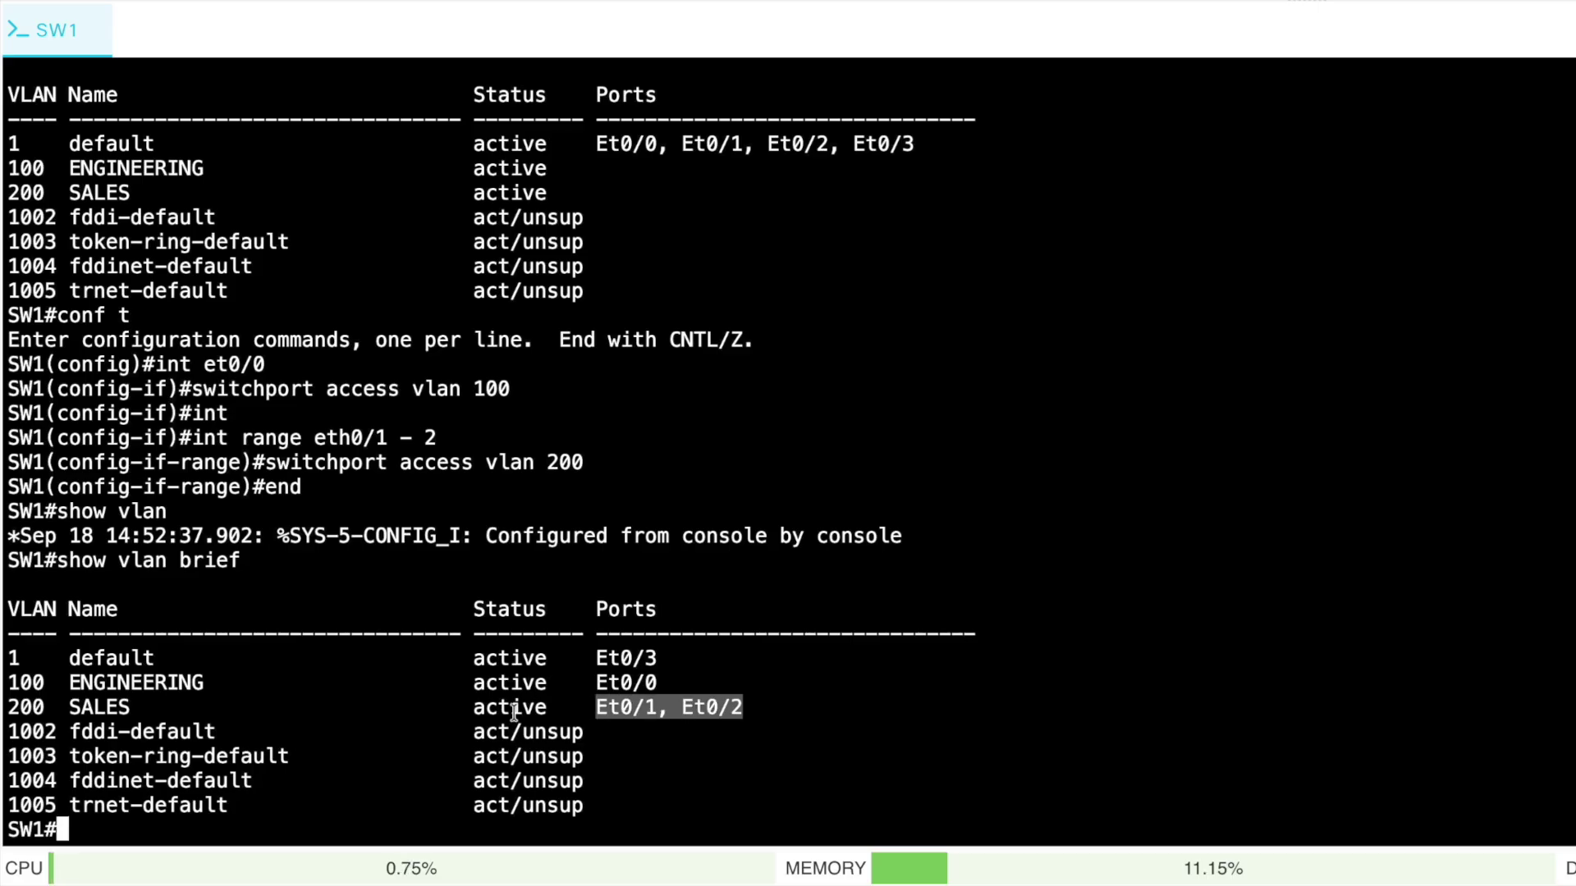
left_click_drag(130, 708, 4, 714)
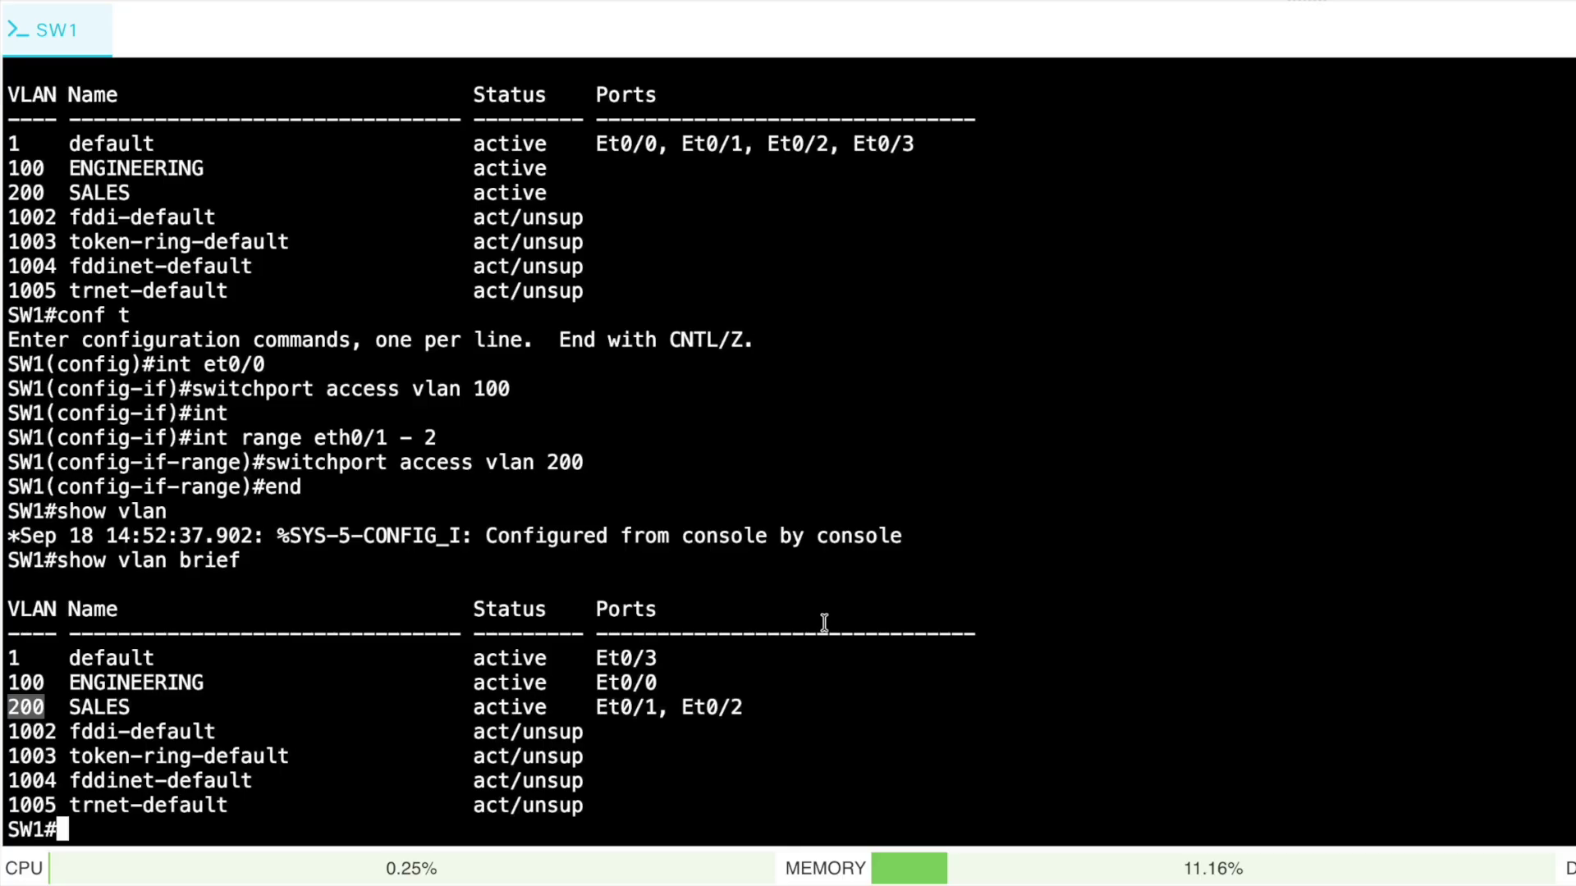
Delete VLAN 100 with no vlan 100, then confirm via show vlan brief
type("conf ")
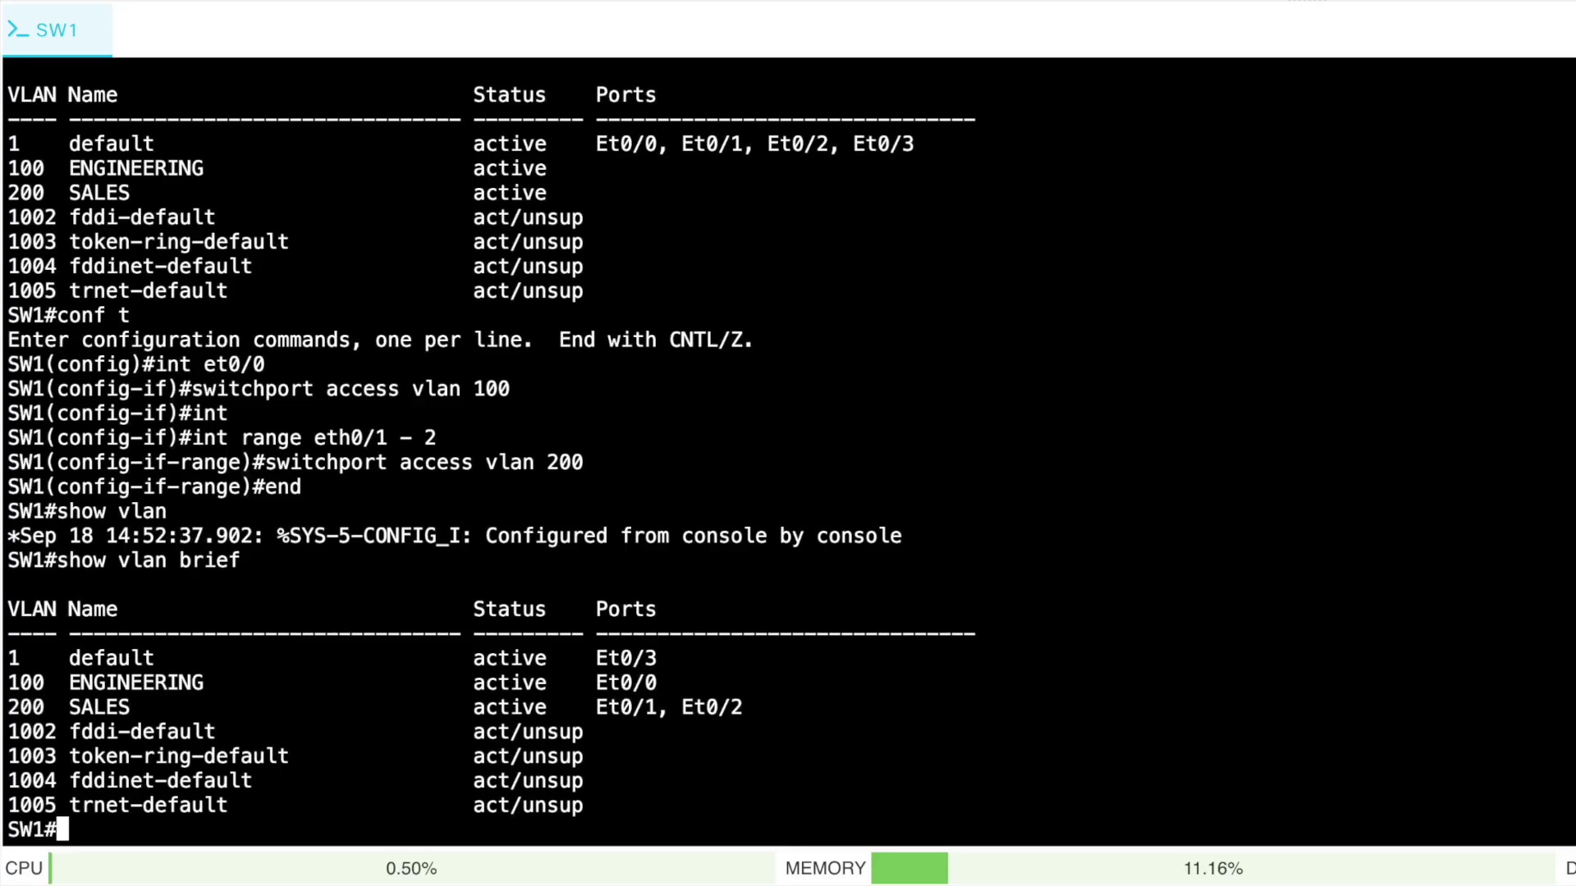
type("t")
key("Return")
type("no vlan 100")
key("Return")
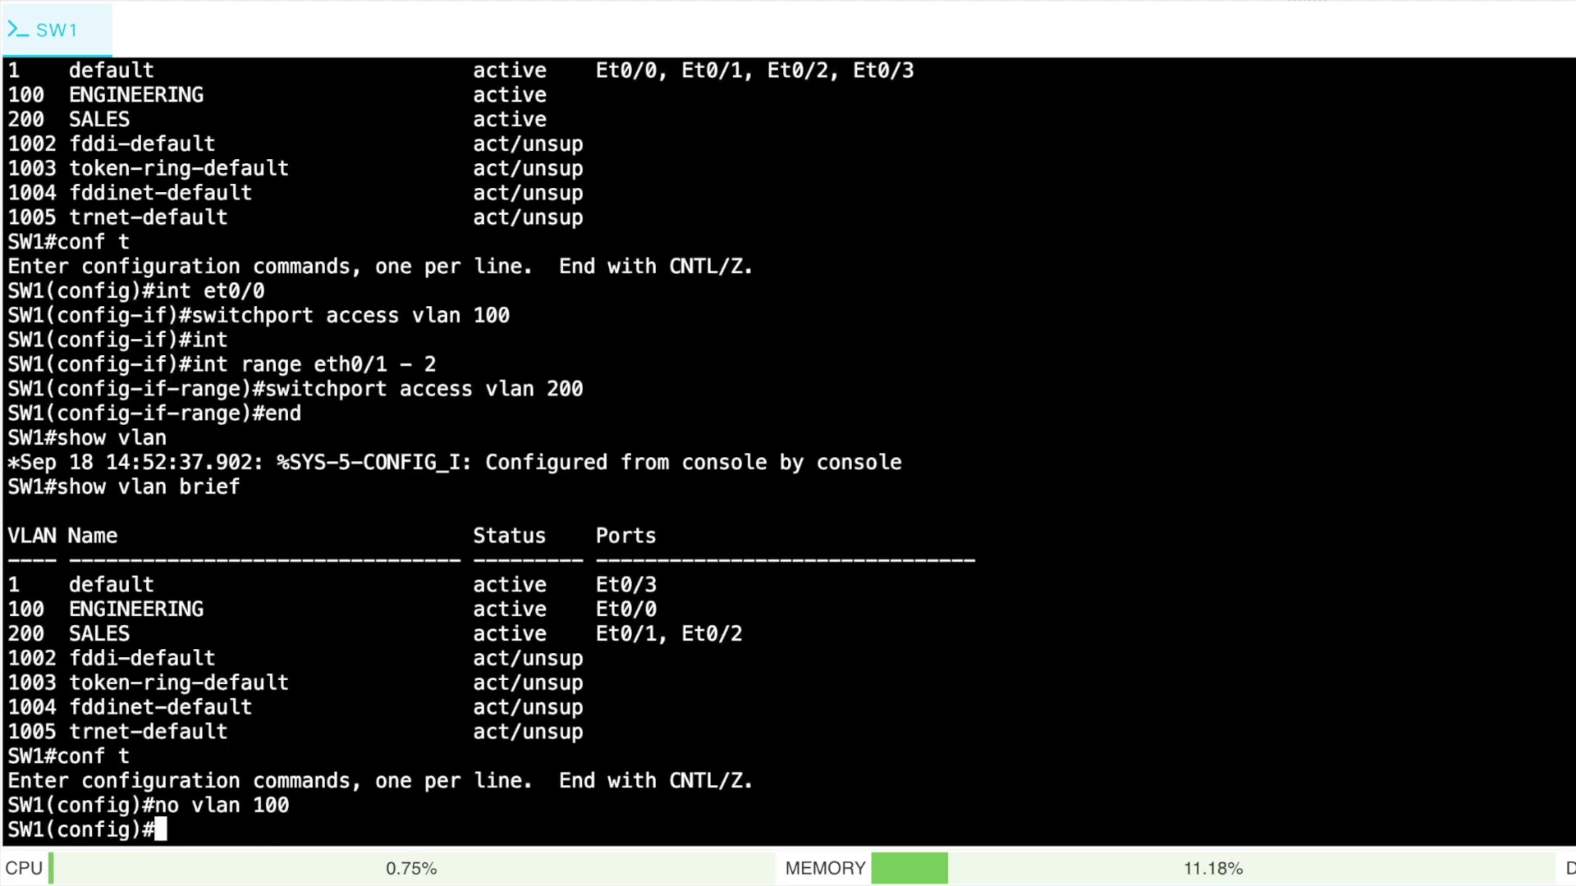
left_click_drag(661, 609, 599, 611)
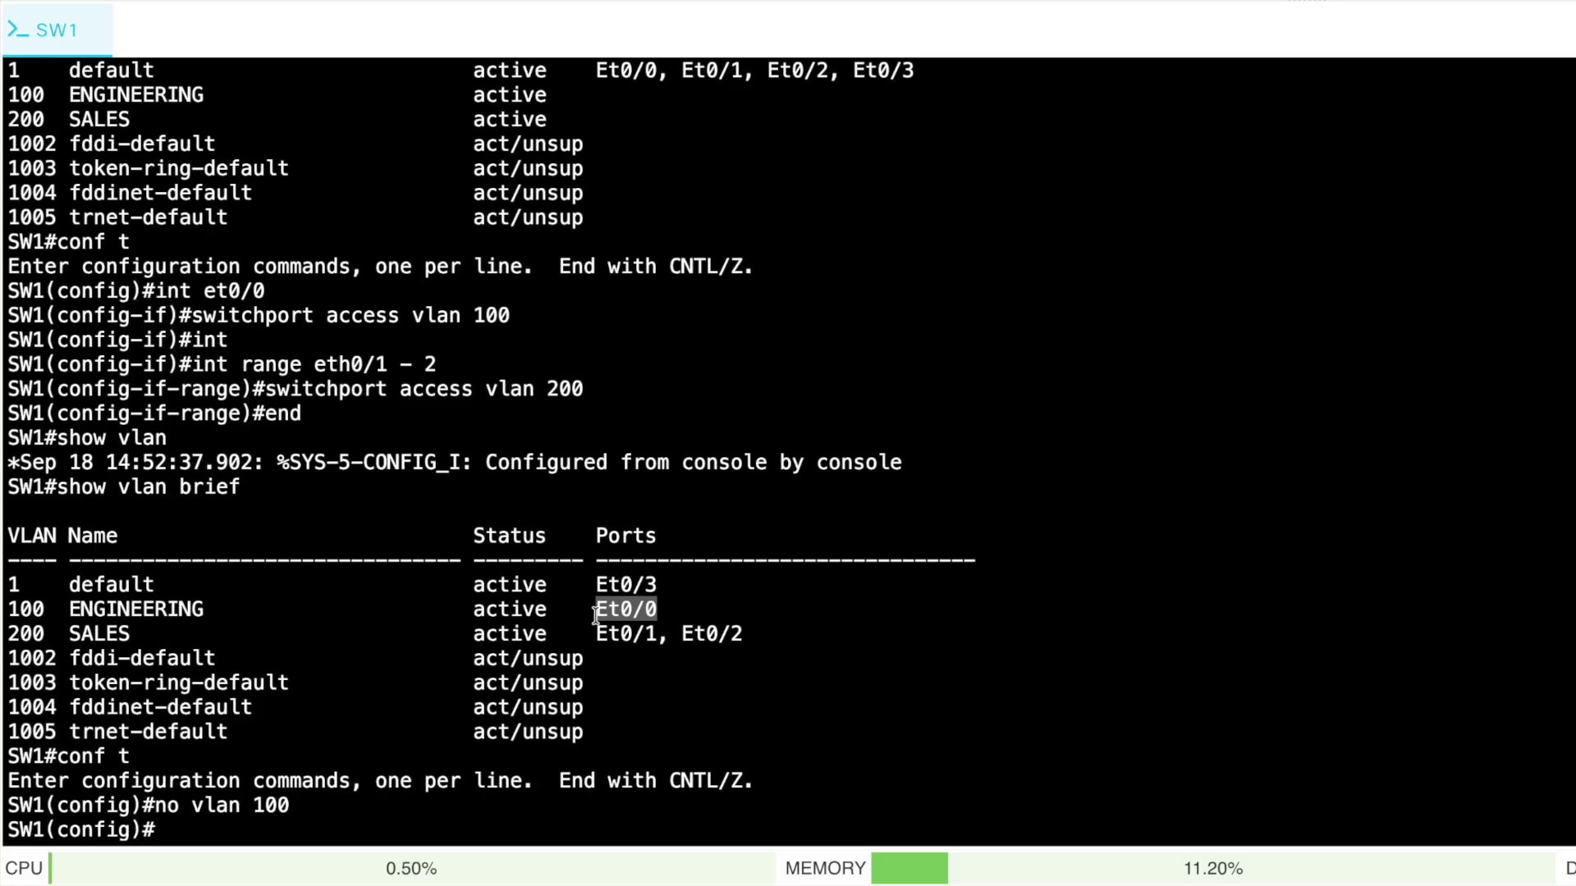
type("end")
key("Return")
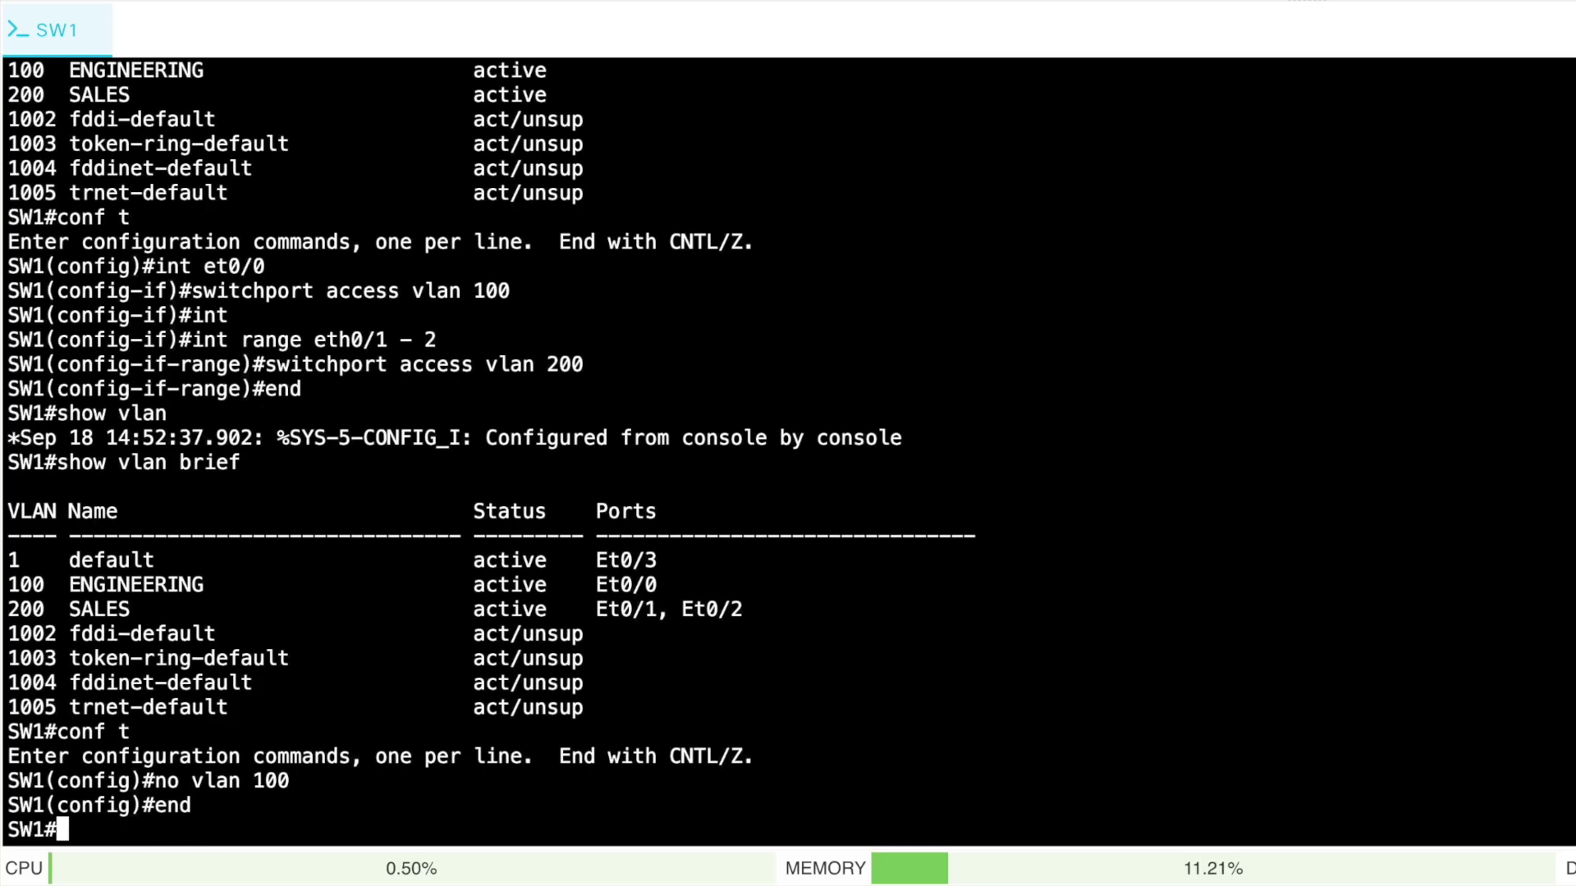
type("show vlan brief")
key("Return")
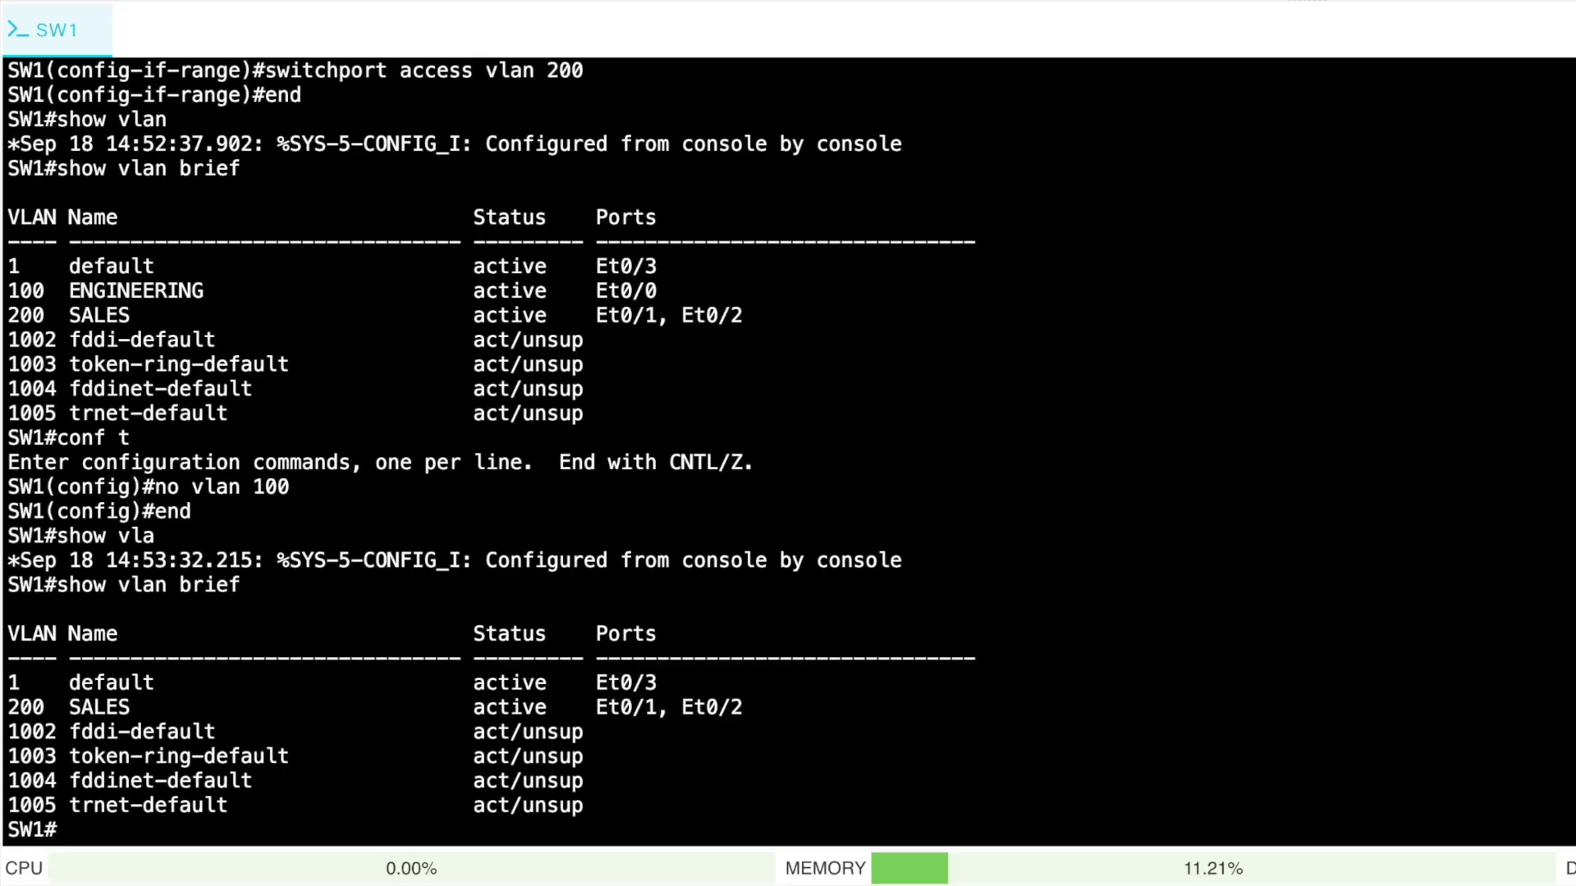
Put interface Et0/0 back into access VLAN 1 and exit configuration mode
type("conf t")
key("Return")
type("int eth 0/0")
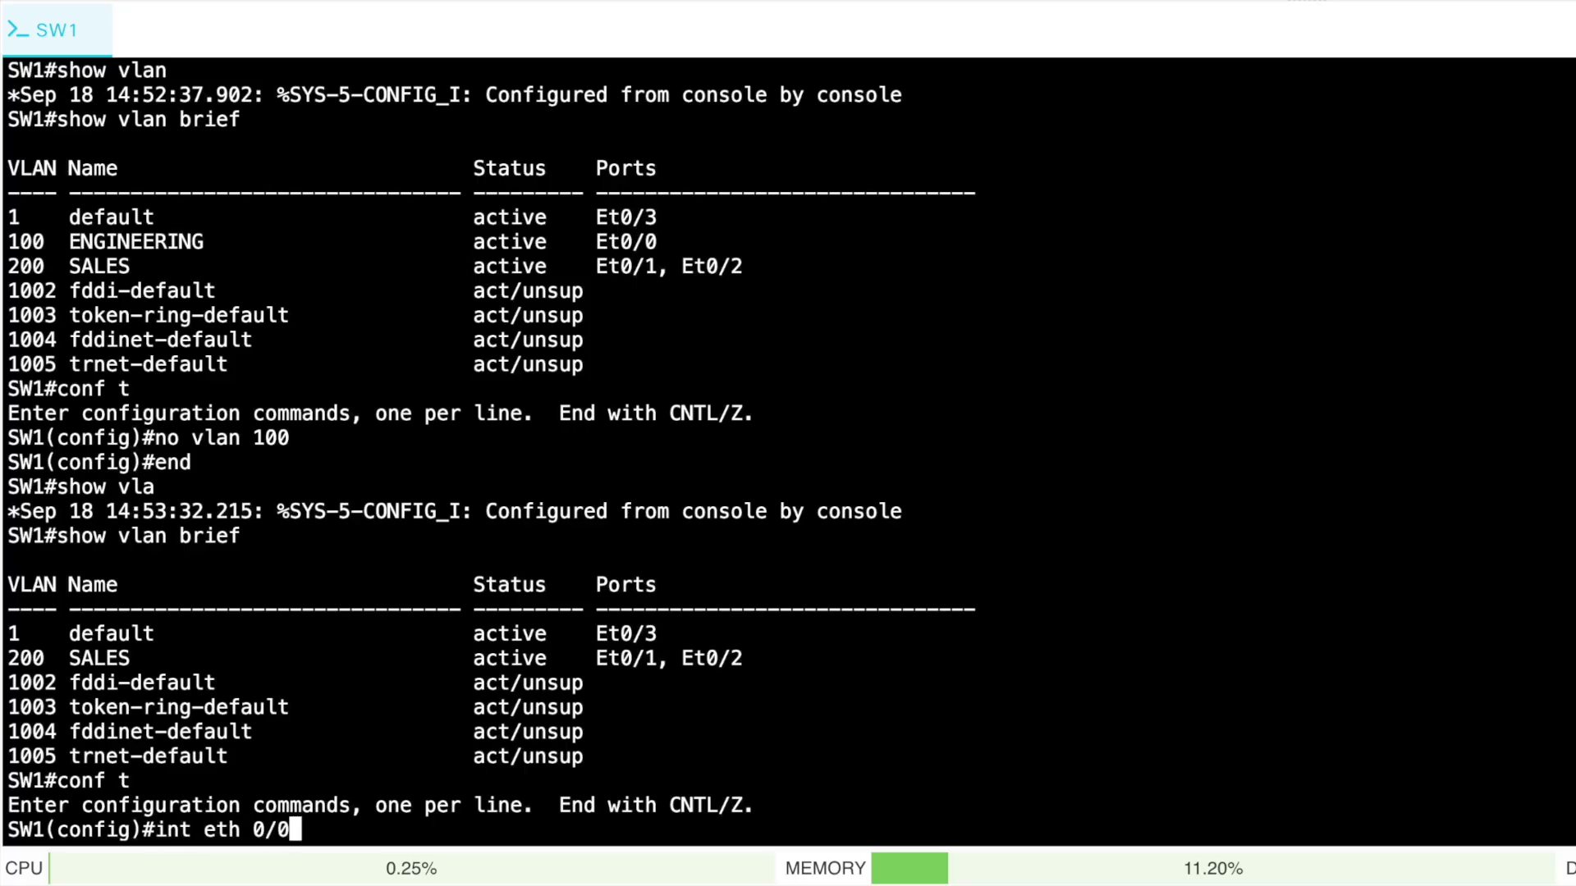
key("Return")
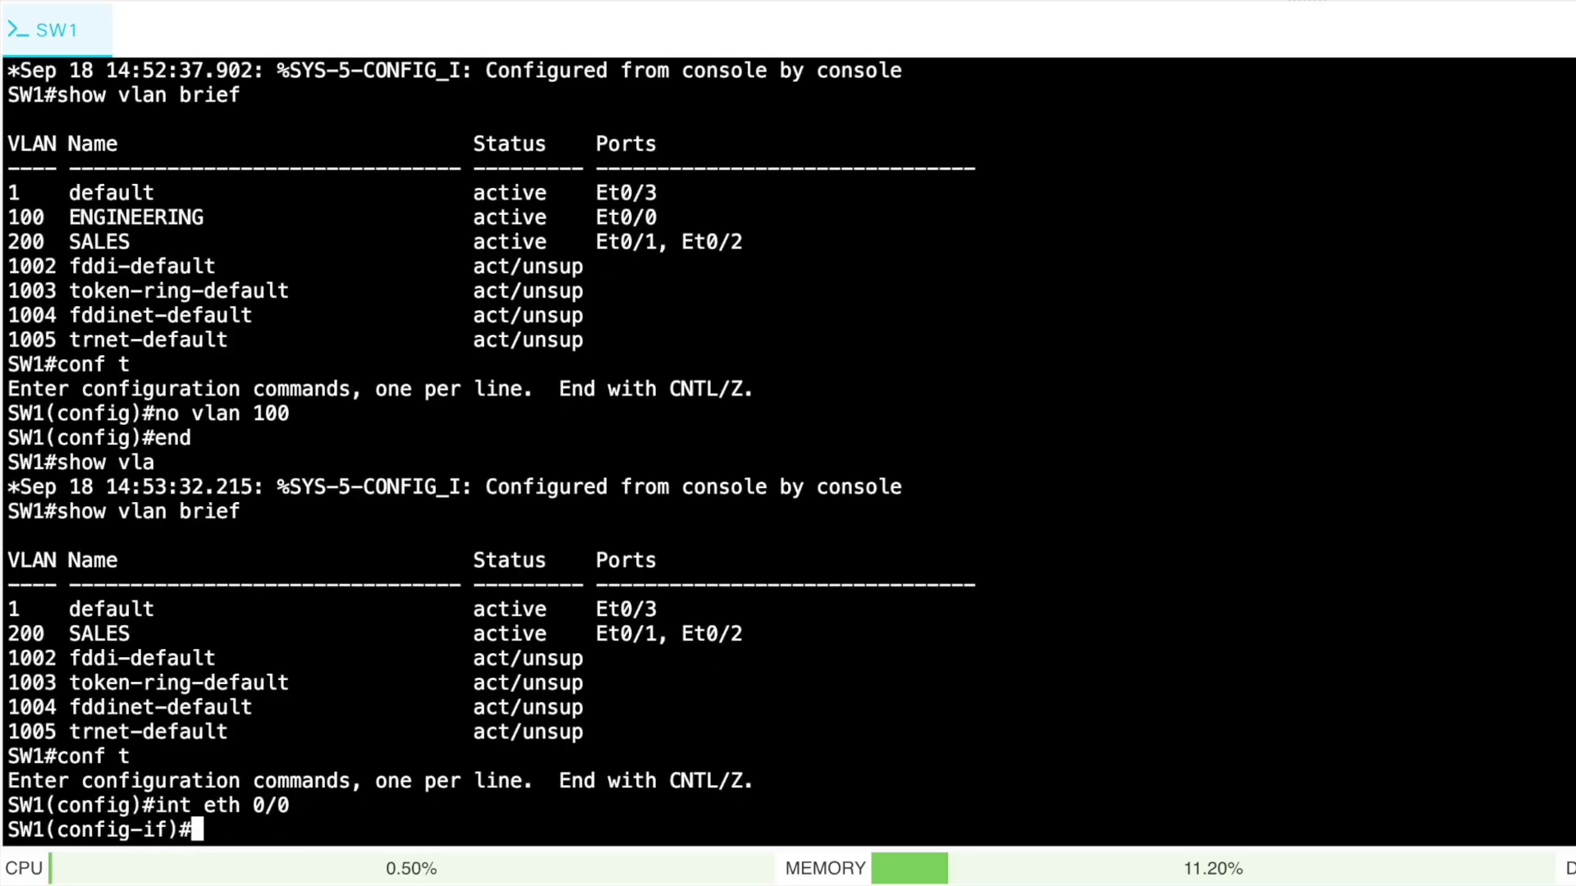
type("switchport")
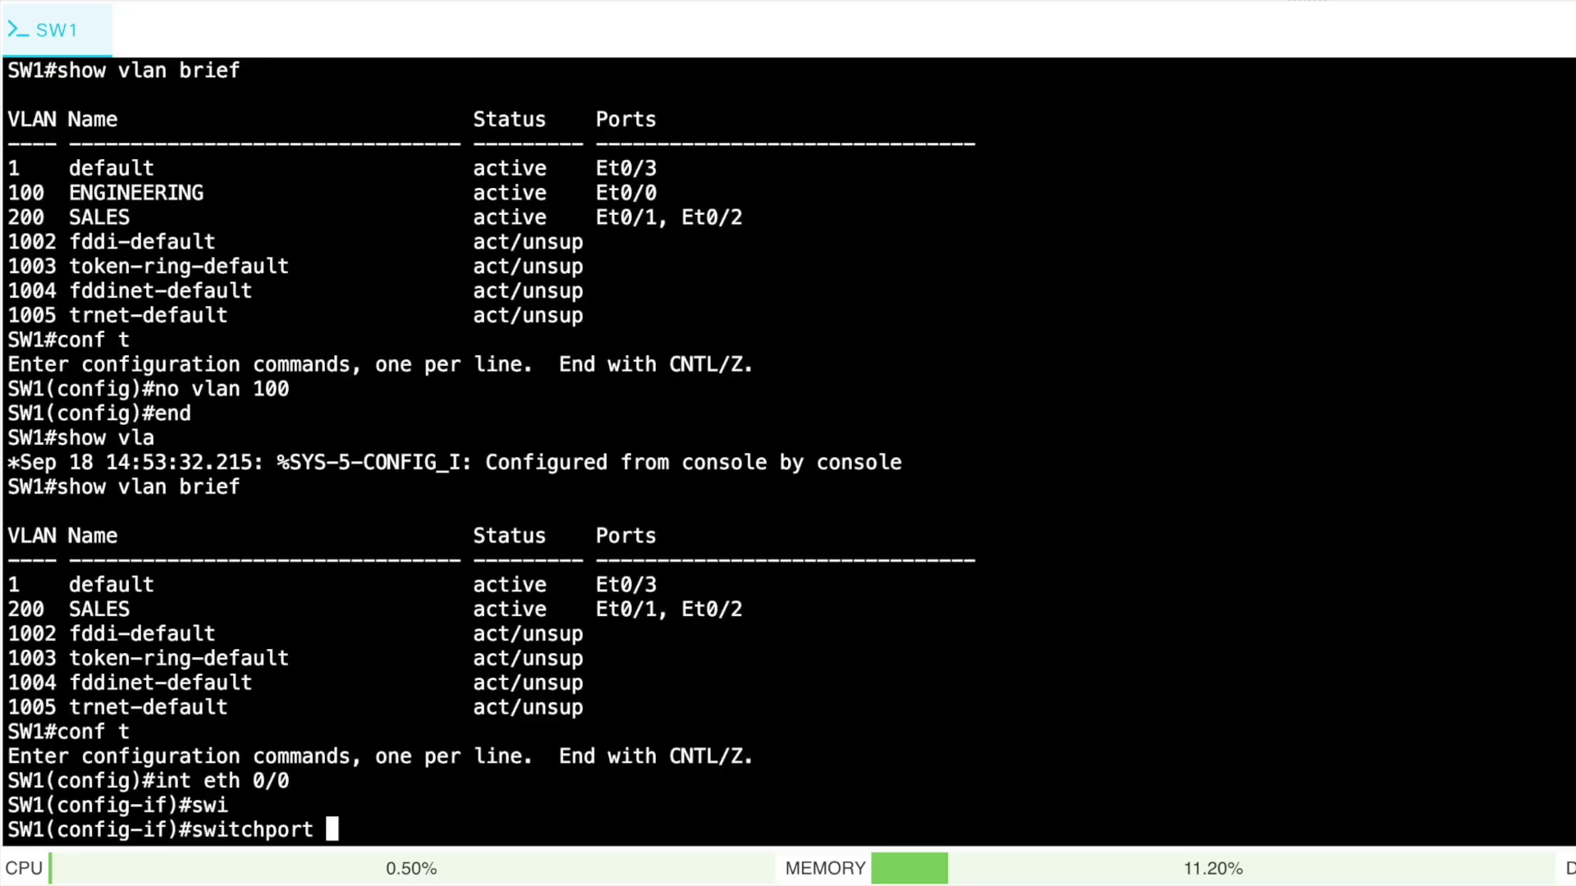
type("access v")
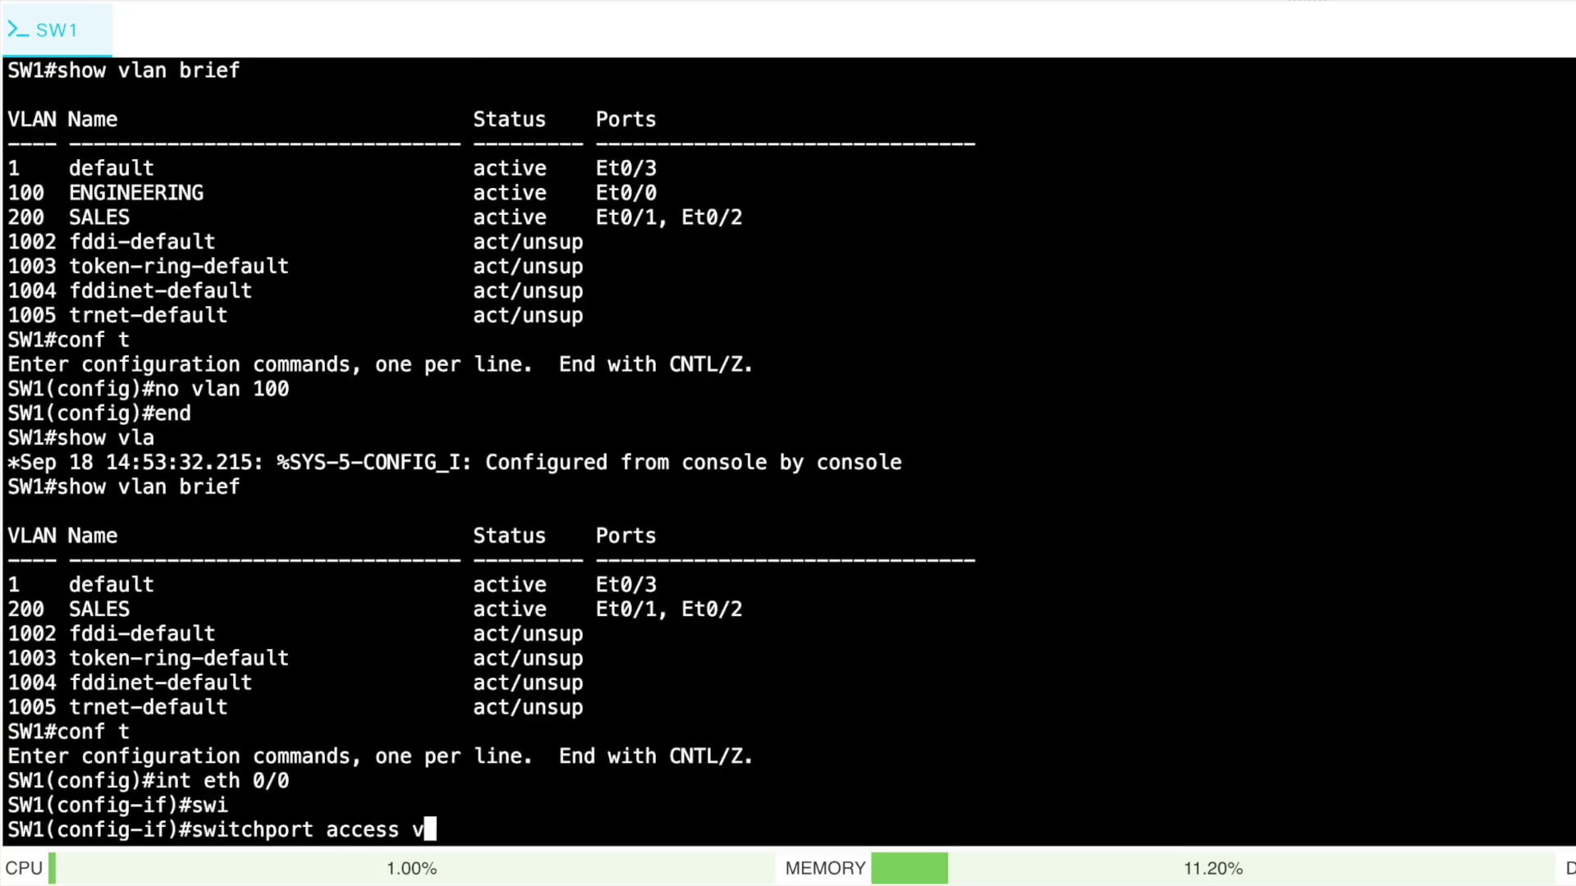
type("lan 1")
key("Return")
type("e")
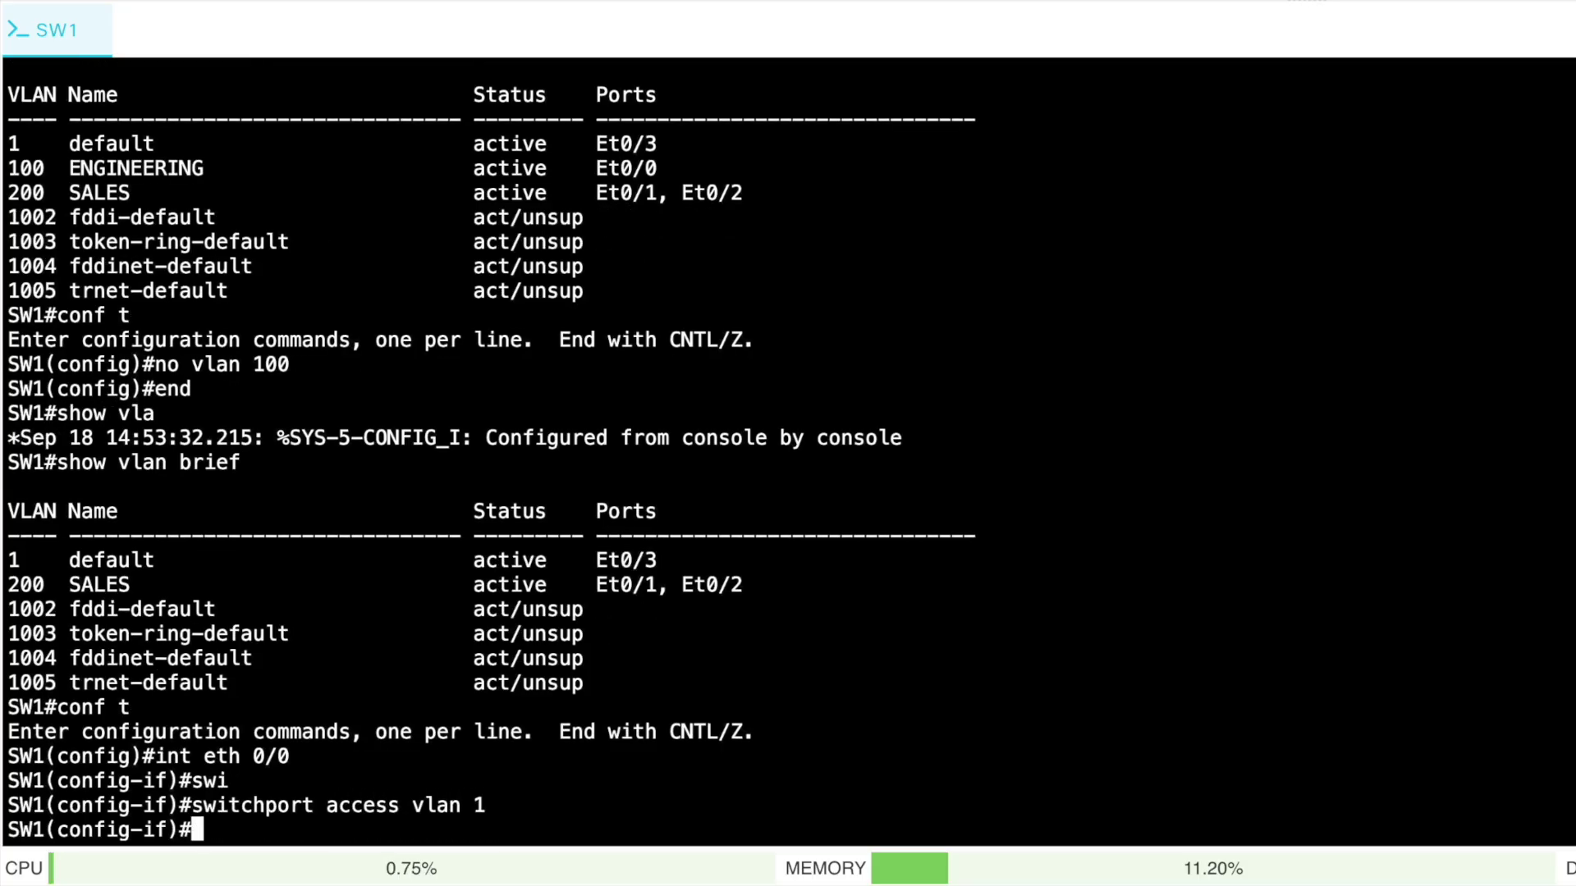
type("nd")
key("Return")
Check show vlan brief, pointing out Et0/0 and Et0/3 in VLAN 1
type("show vlan")
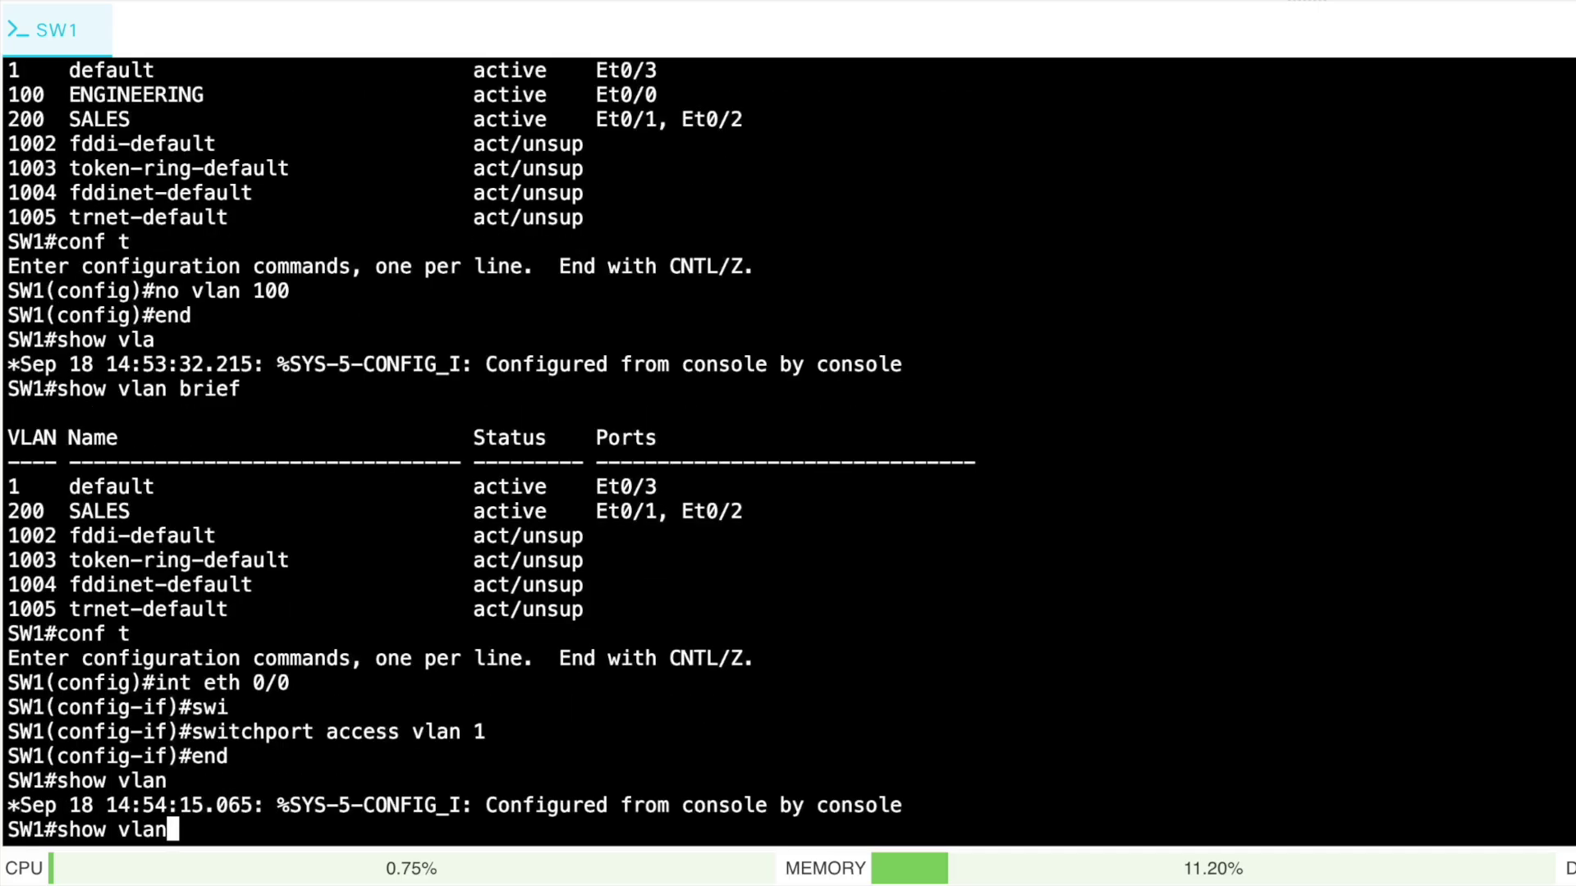
type(" brief")
key("Return")
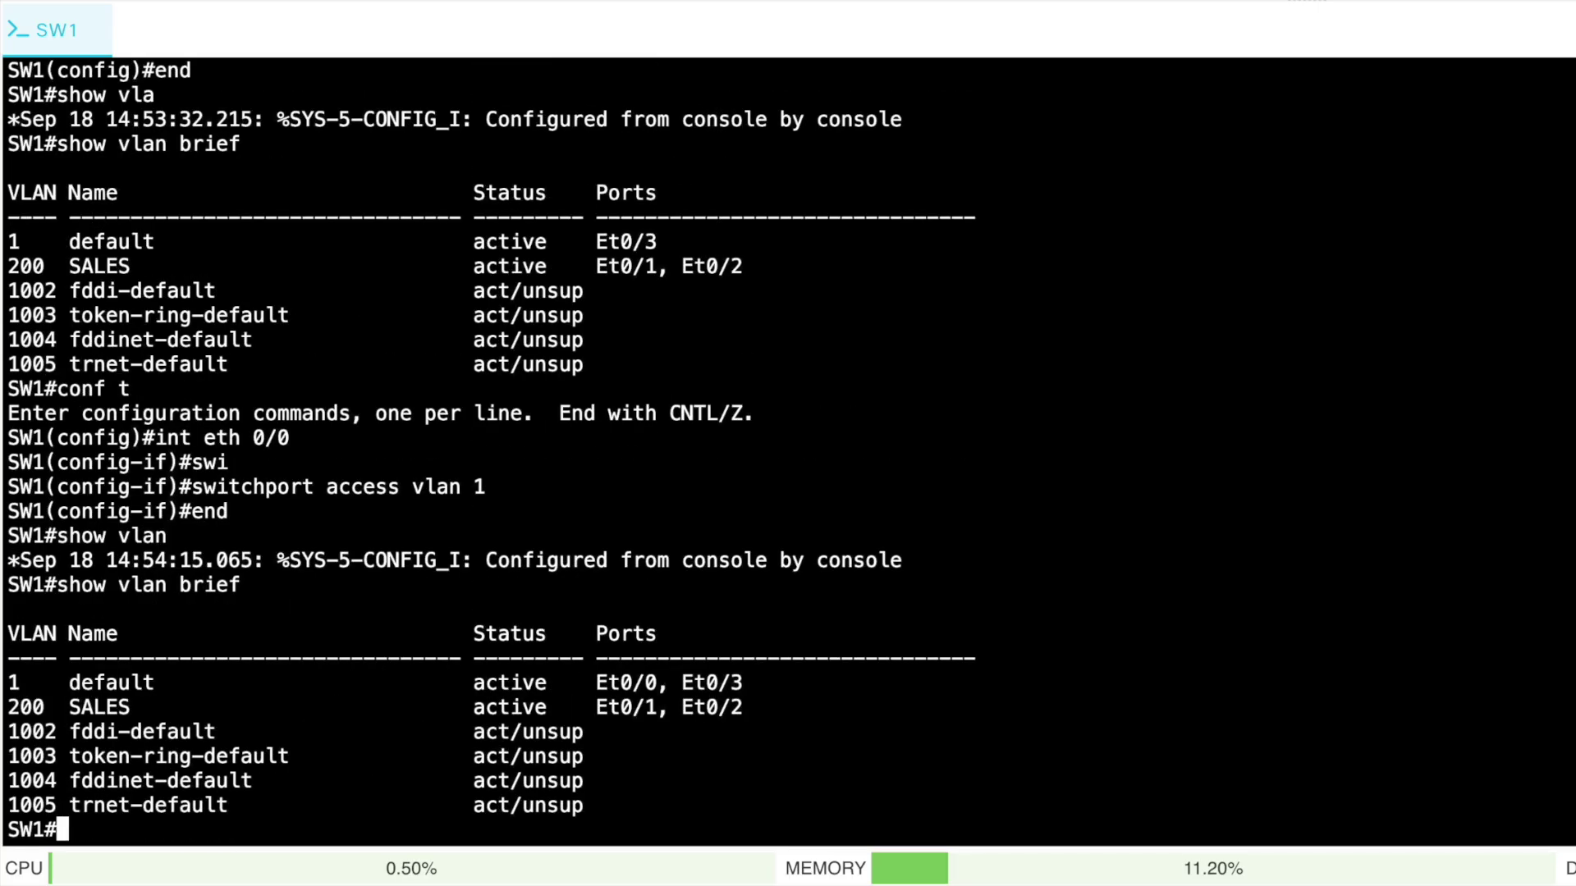
left_click_drag(743, 682, 597, 682)
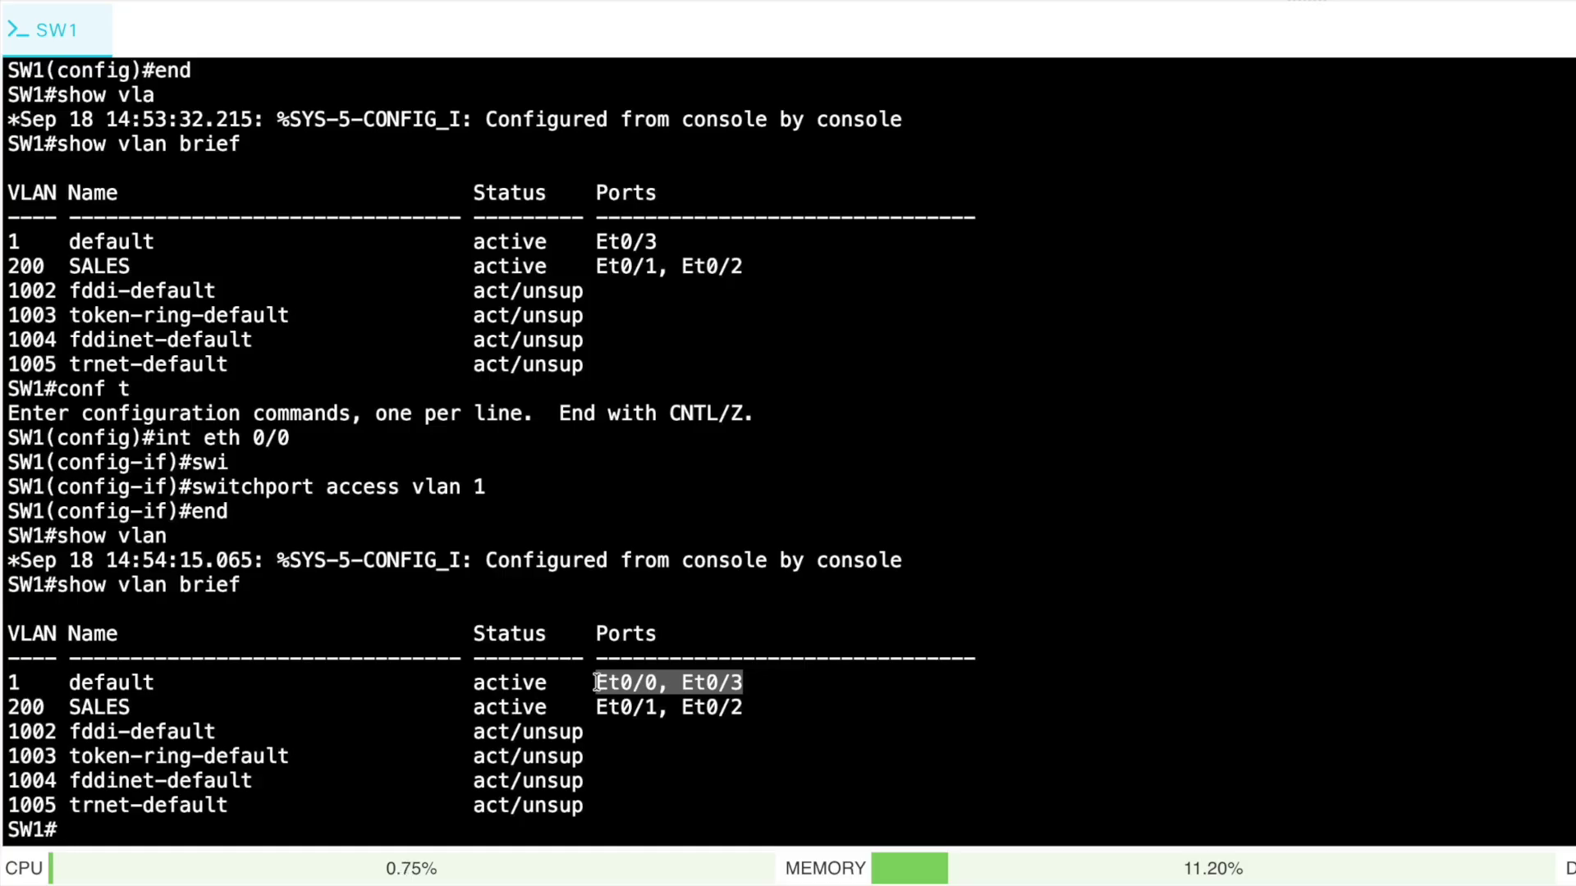
List SW1's unix: files with 'dir' and highlight the vlan.dat-00001 entry
type("dir")
key("Return")
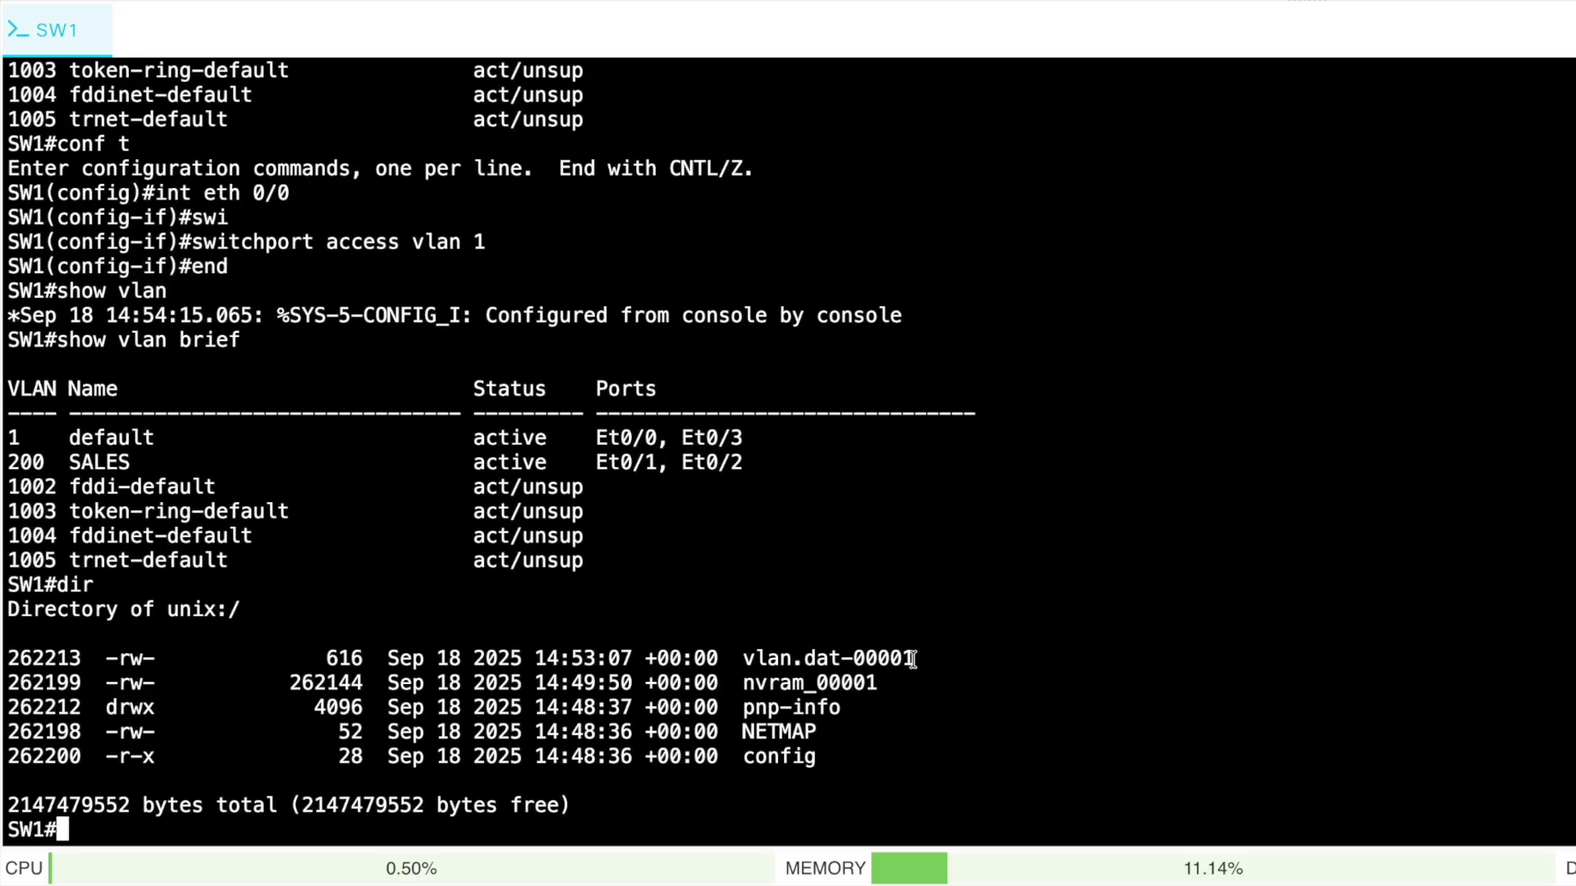
left_click_drag(911, 658, 744, 661)
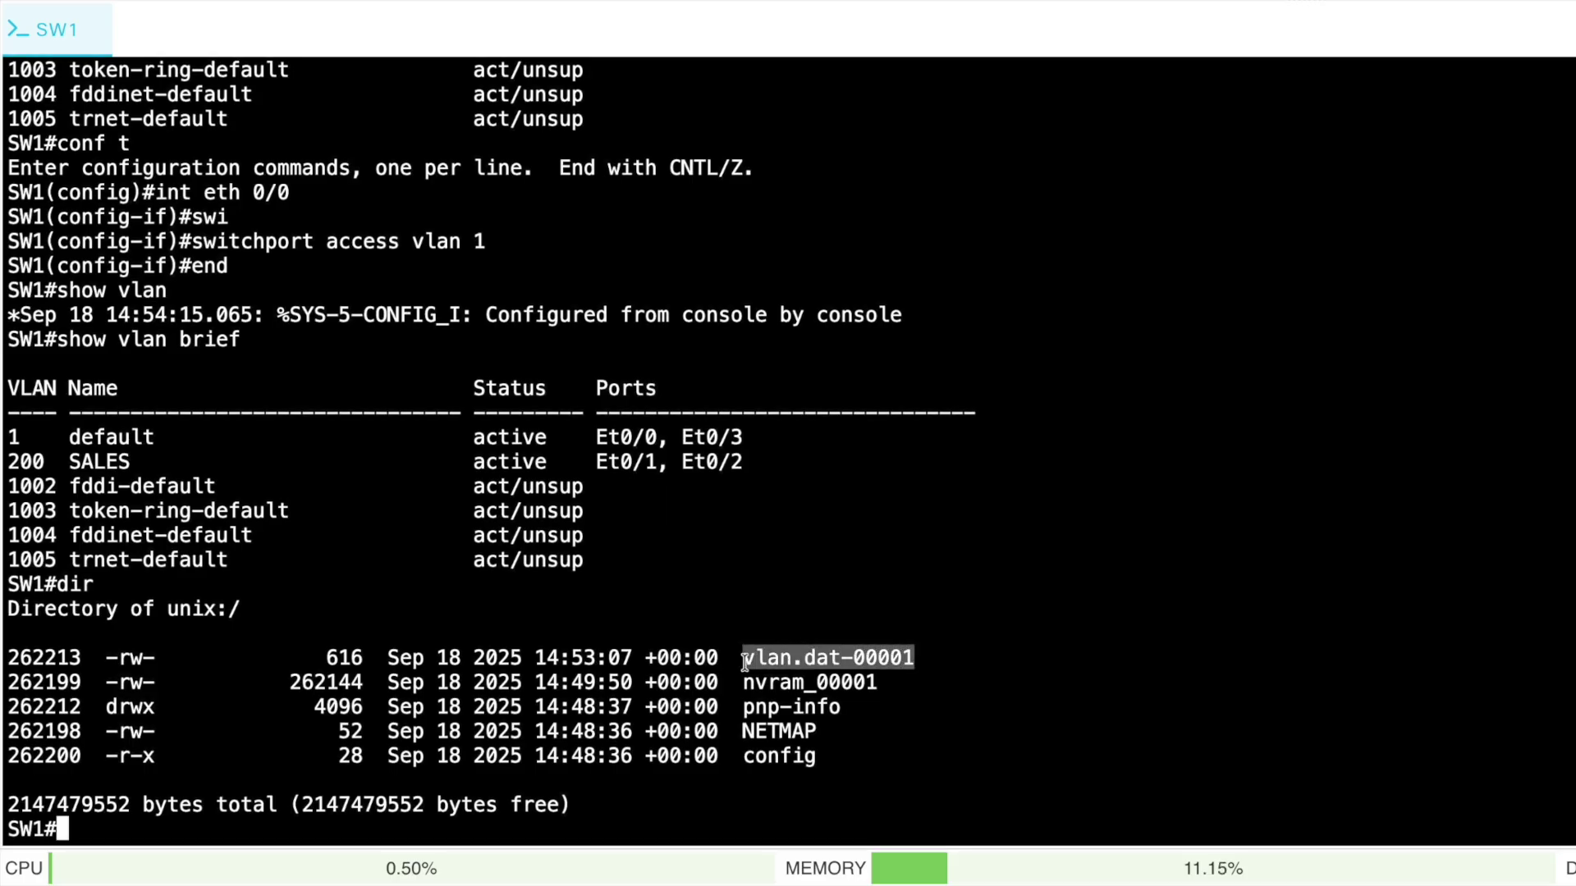